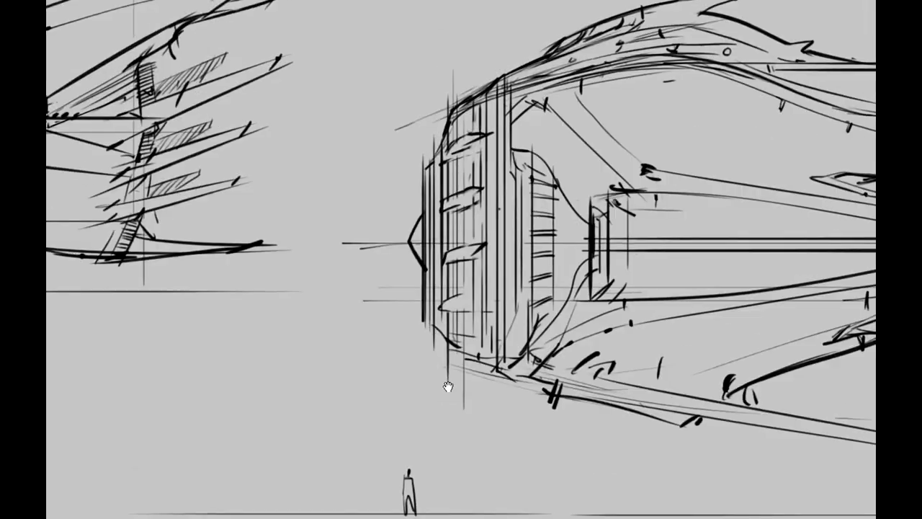
Redraw the small human scale figure on the ground line below the round-nosed ship
scroll(456, 404, "up", 5)
scroll(461, 393, "down", 3)
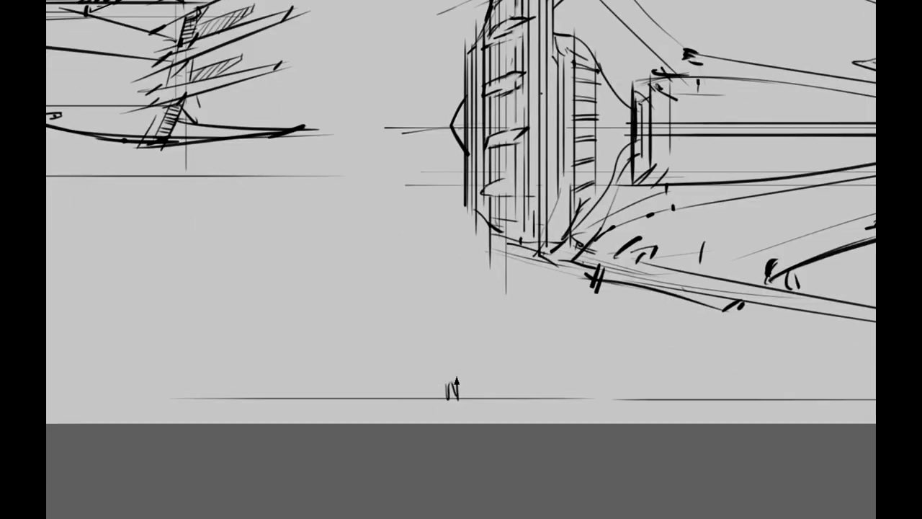
scroll(439, 310, "up", 4)
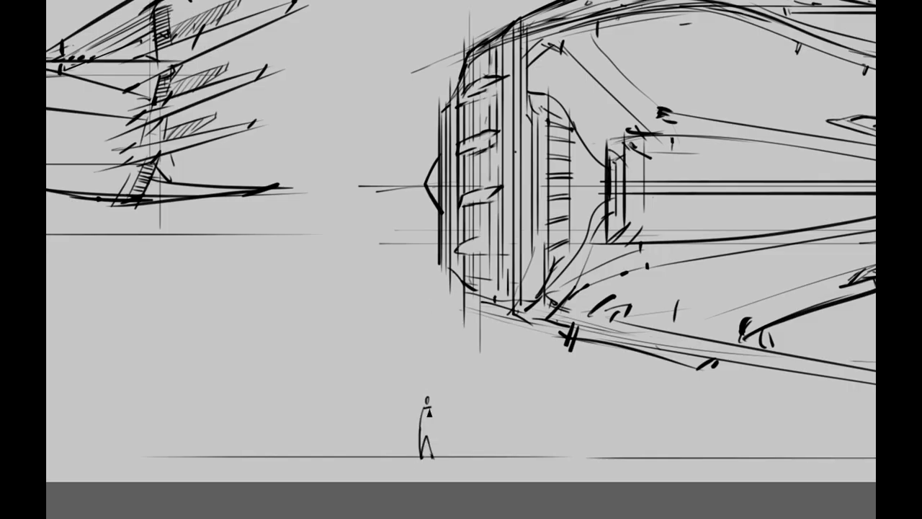
scroll(429, 412, "down", 3)
scroll(468, 289, "up", 4)
scroll(472, 329, "down", 2)
scroll(472, 329, "up", 2)
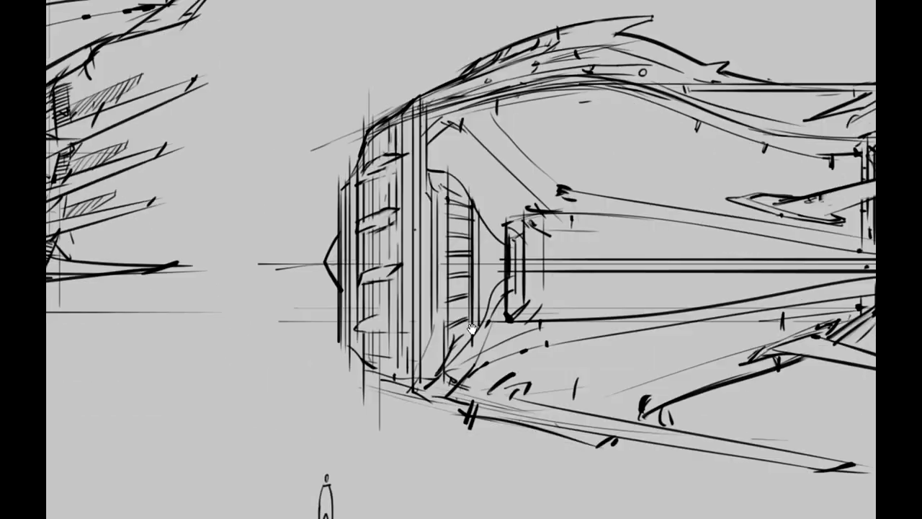
Look over both existing ship sketches, including the upper hull of the ship marked 211
left_click_drag(497, 176, 545, 176)
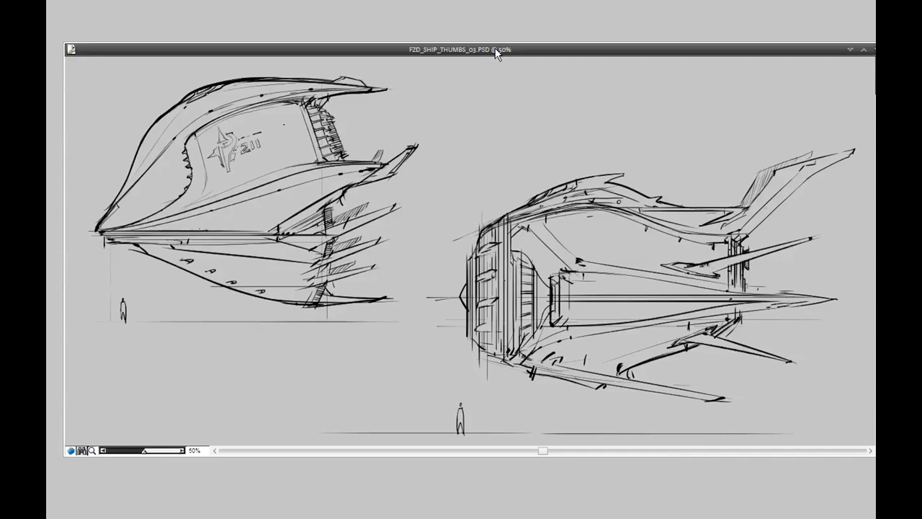
scroll(544, 176, "up", 3)
scroll(649, 231, "down", 1)
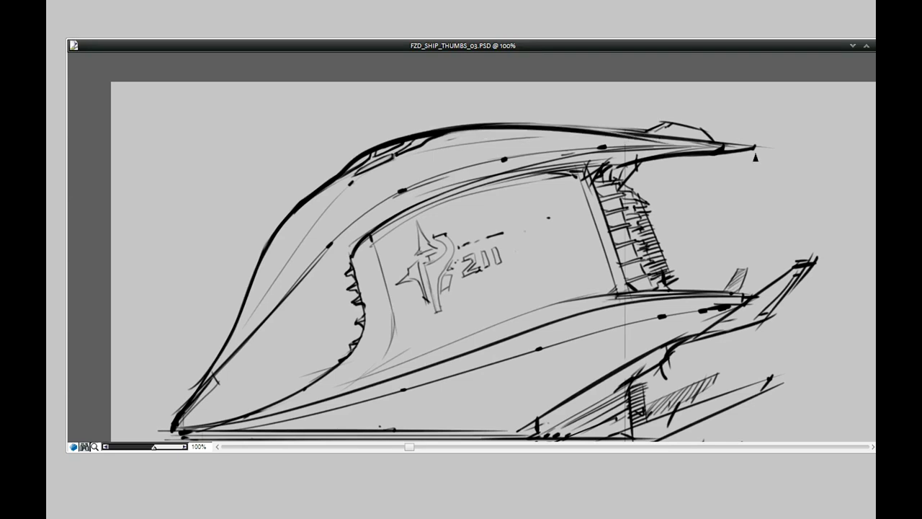
left_click_drag(635, 136, 585, 164)
left_click_drag(429, 154, 566, 162)
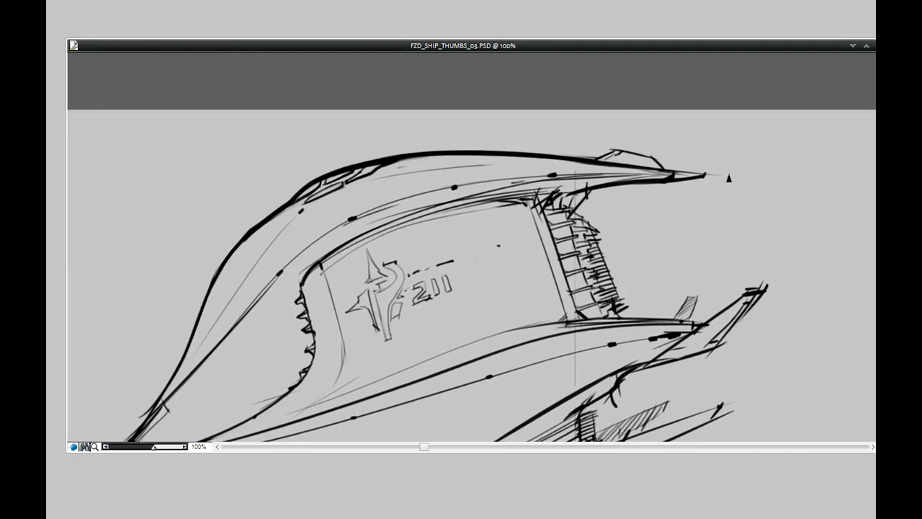
scroll(728, 178, "down", 4)
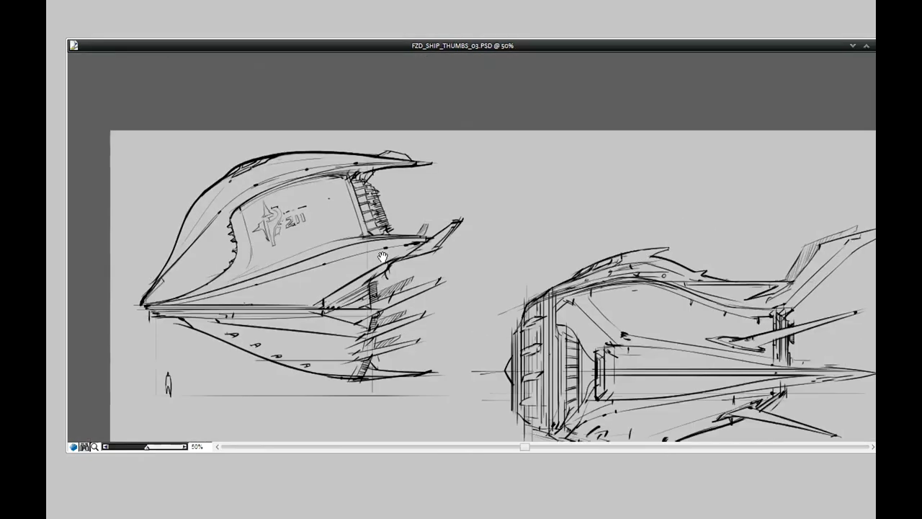
left_click_drag(383, 257, 368, 168)
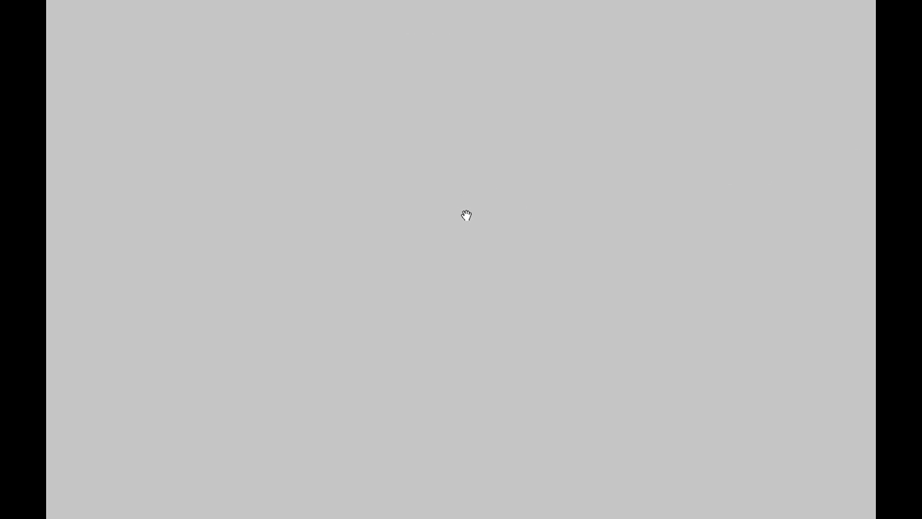
Draw thin construction guides for a new ship on the blank canvas: three vertical lines, a ground line and an upper horizontal
left_click_drag(467, 214, 480, 190)
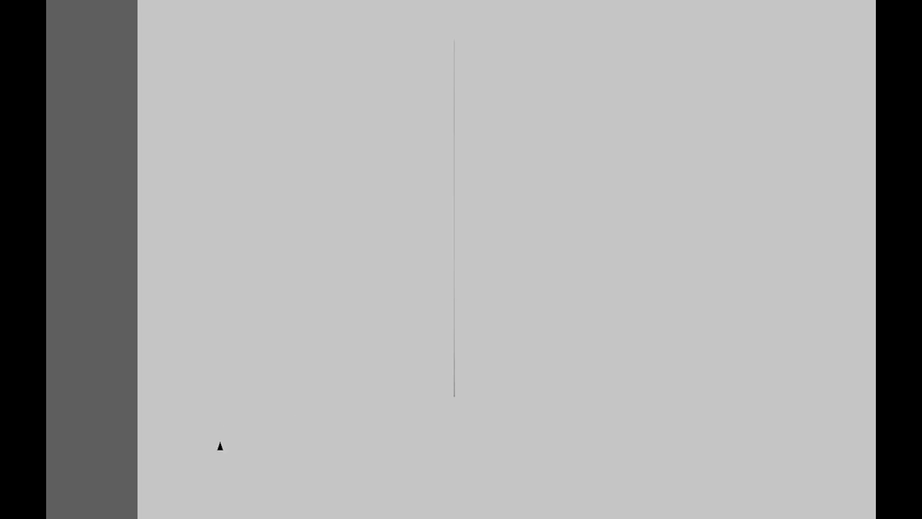
left_click_drag(220, 446, 580, 446)
left_click_drag(469, 154, 469, 488)
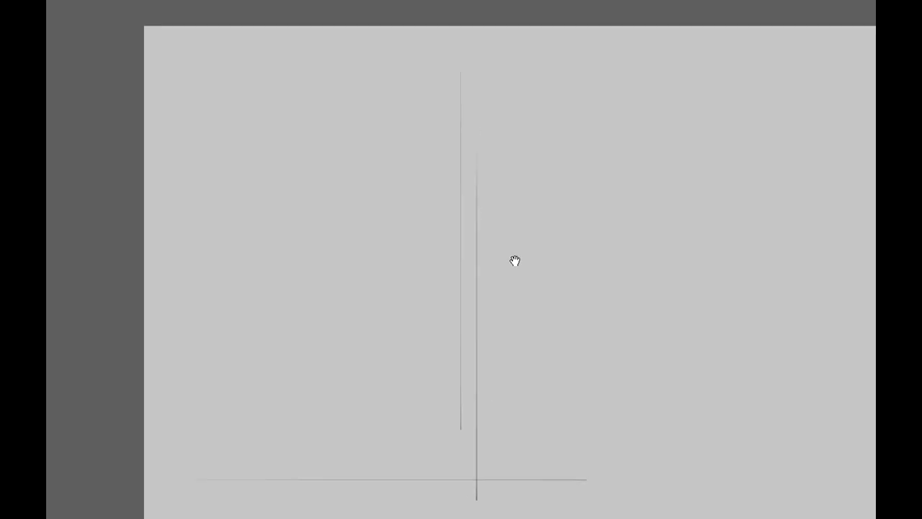
left_click_drag(276, 192, 580, 192)
left_click_drag(240, 135, 241, 480)
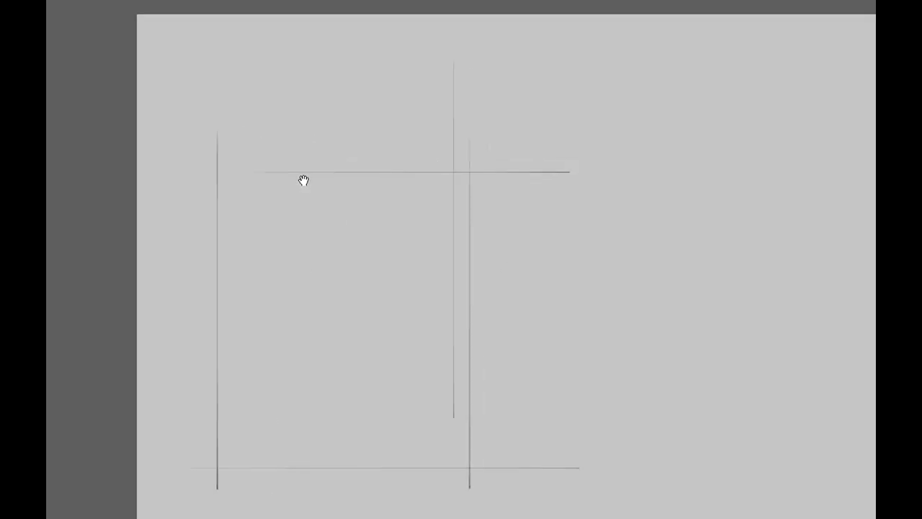
Sketch a small hatched, leaf-shaped canopy above the upper horizontal guide, near the leftmost vertical guide
scroll(305, 107, "up", 3)
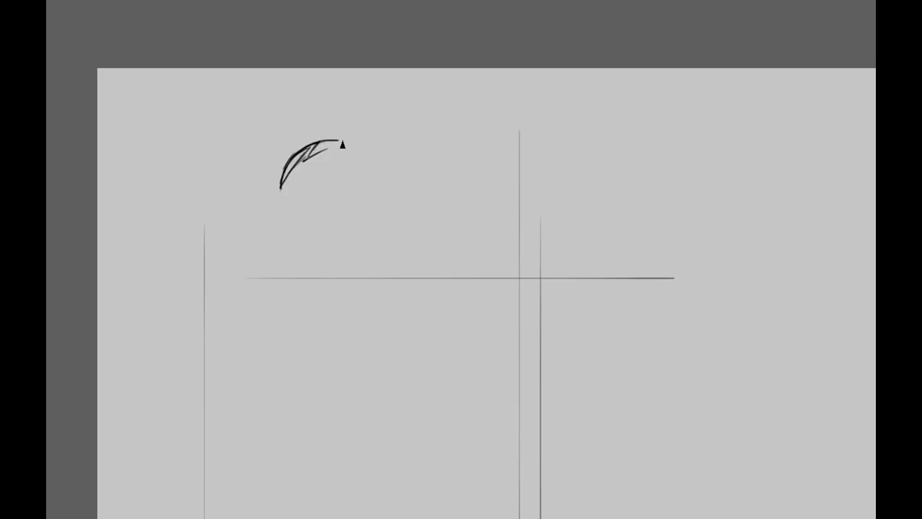
left_click_drag(342, 144, 289, 186)
left_click_drag(312, 124, 293, 147)
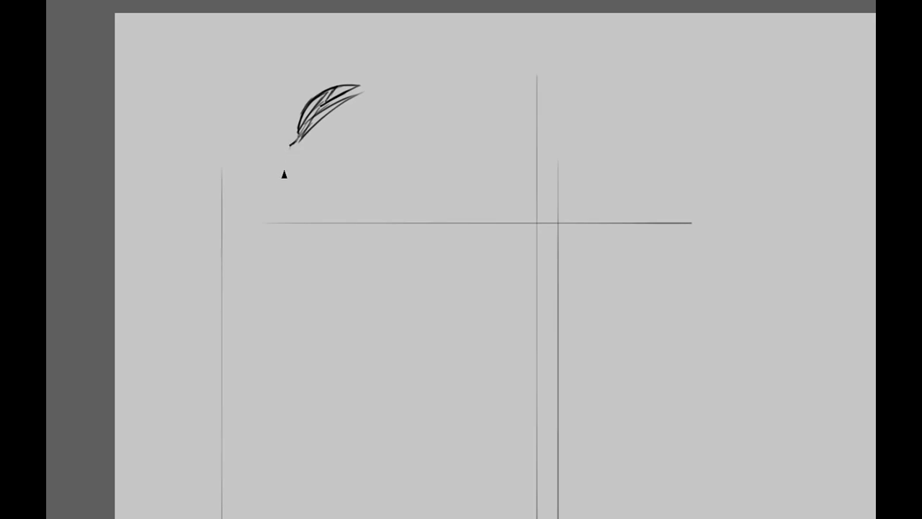
scroll(338, 84, "down", 2)
Draw the upper hull's ridge running back from the canopy and its long front edge descending toward the nose
left_click_drag(319, 105, 367, 101)
scroll(312, 113, "up", 2)
mouse_move(311, 113)
left_mouse_down()
mouse_move(381, 122)
mouse_move(333, 130)
mouse_move(336, 41)
mouse_move(256, 171)
mouse_move(362, 85)
mouse_move(473, 113)
left_mouse_up()
key("ctrl+z")
left_click_drag(120, 195, 483, 134)
key("ctrl+z")
left_click_drag(185, 206, 427, 121)
key("5")
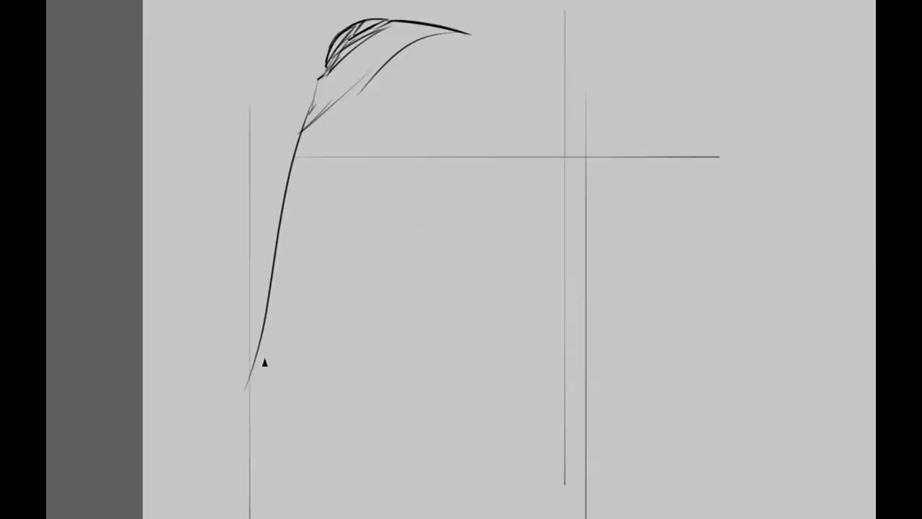
Sketch the upper hull's inner contour down to the pointed nose, then darken the ridge's underside and extend its tail
mouse_move(407, 88)
left_mouse_down()
mouse_move(287, 232)
mouse_move(219, 428)
left_mouse_up()
left_click_drag(289, 230, 277, 231)
left_click_drag(226, 416, 171, 449)
left_click_drag(304, 322, 265, 368)
mouse_move(359, 111)
left_mouse_down()
mouse_move(343, 128)
mouse_move(416, 92)
left_mouse_up()
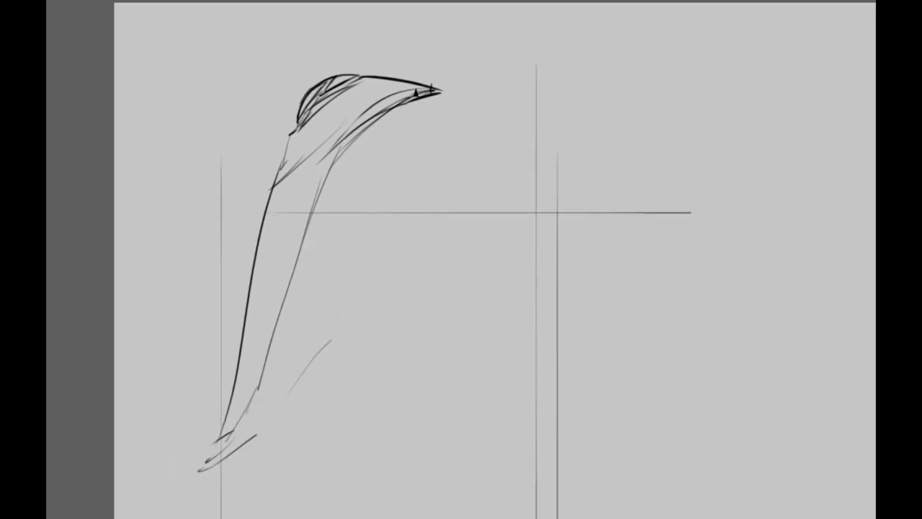
left_click_drag(350, 115, 332, 106)
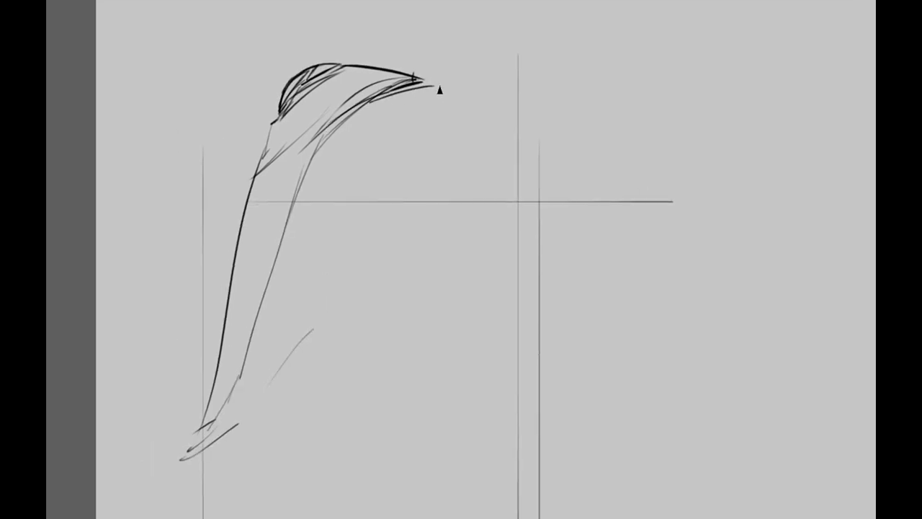
left_click_drag(422, 85, 490, 101)
left_click_drag(489, 99, 437, 106)
Draw the long S-shaped wing edge sweeping from the nose past the rear vertical guides, with a second curve below it
left_click_drag(185, 461, 505, 200)
mouse_move(267, 404)
left_mouse_down()
mouse_move(496, 210)
mouse_move(566, 192)
left_mouse_up()
left_click_drag(447, 216, 641, 195)
mouse_move(180, 454)
left_mouse_down()
mouse_move(498, 216)
mouse_move(536, 224)
mouse_move(635, 195)
left_mouse_up()
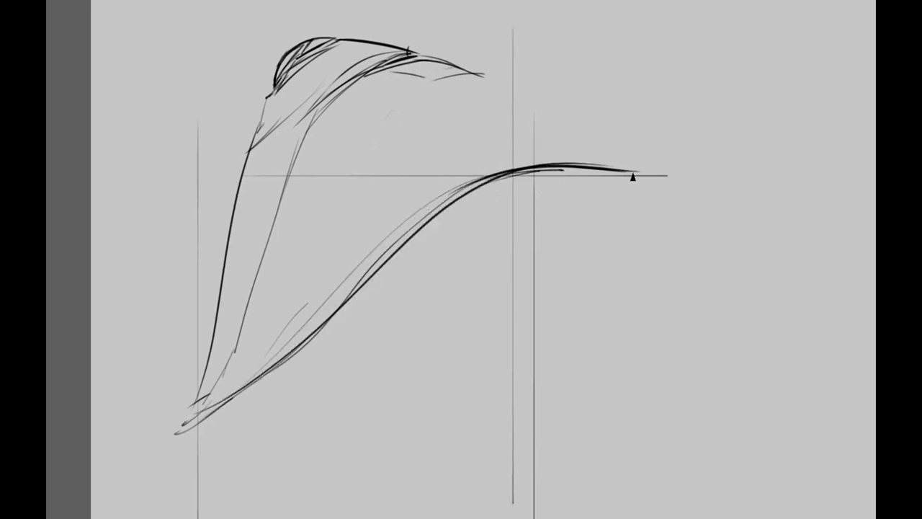
left_click_drag(140, 435, 300, 379)
left_click_drag(185, 432, 591, 196)
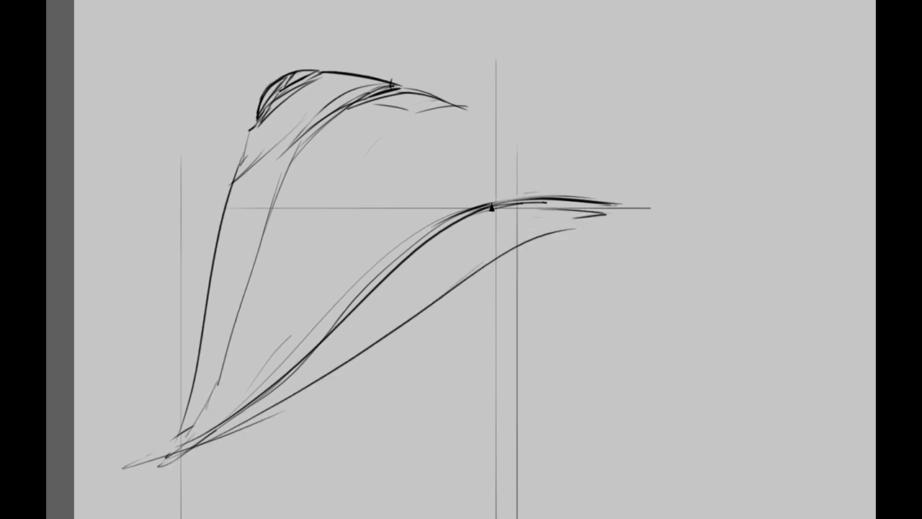
Draw a raised base on the wing's rear end and a tall, backward-leaning tail fin with a rounded tip
mouse_move(543, 192)
left_mouse_down()
mouse_move(525, 217)
mouse_move(589, 195)
left_mouse_up()
left_click_drag(610, 96, 568, 131)
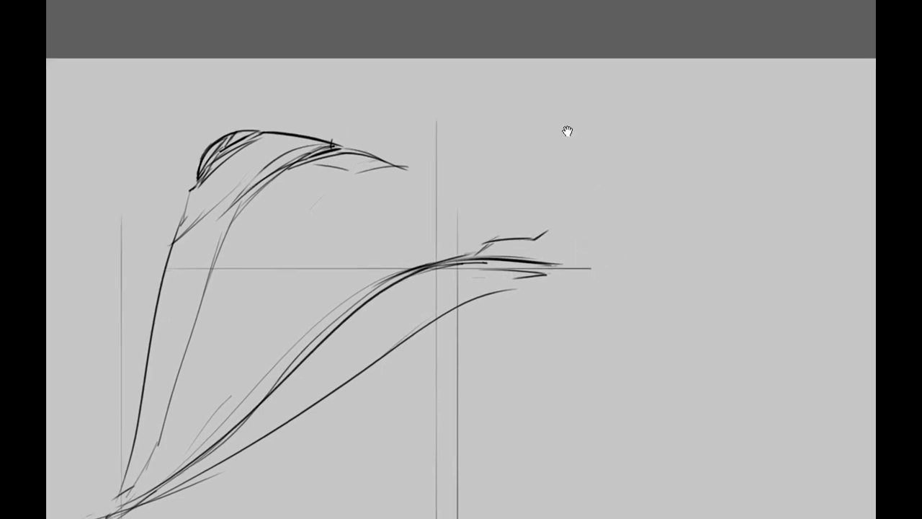
left_click_drag(548, 235, 595, 101)
mouse_move(595, 101)
left_mouse_down()
mouse_move(696, 161)
mouse_move(531, 272)
left_mouse_up()
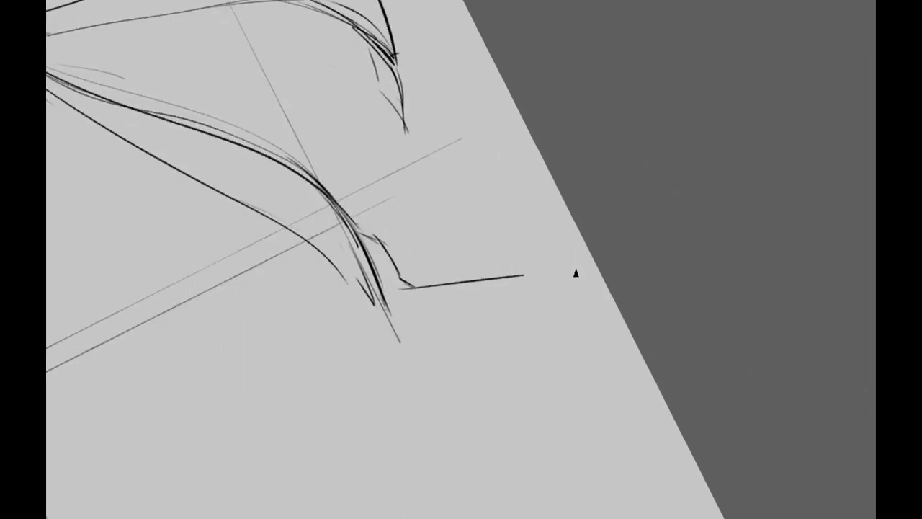
key("Escape")
mouse_move(573, 176)
left_mouse_down()
mouse_move(641, 128)
mouse_move(627, 80)
left_mouse_up()
left_click_drag(621, 68, 580, 285)
mouse_move(636, 147)
left_mouse_down()
mouse_move(622, 182)
mouse_move(609, 365)
left_mouse_up()
left_click_drag(461, 364, 610, 365)
key("Escape")
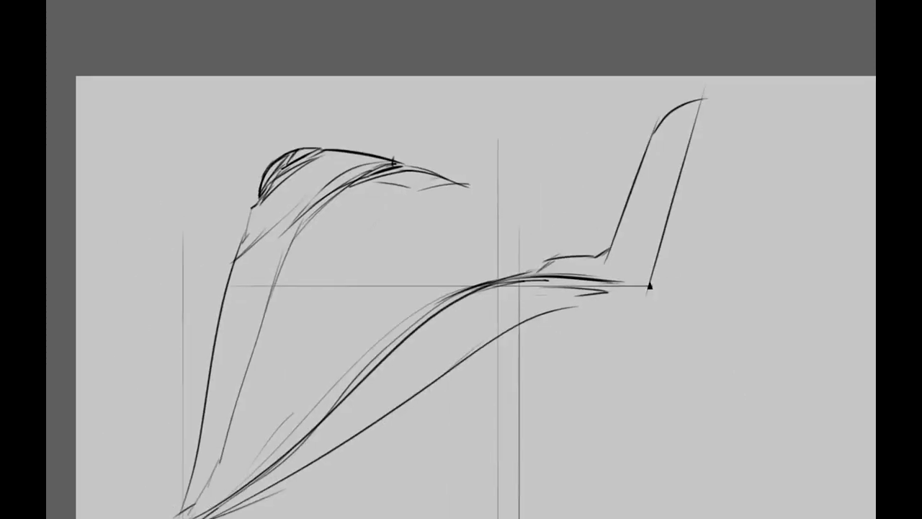
Erase the horizontal guide behind the wing and draw a flared bracket joining the tail fin to the wing's rear end
left_click_drag(516, 116, 516, 140)
mouse_move(448, 169)
left_mouse_down()
mouse_move(506, 151)
mouse_move(513, 135)
mouse_move(546, 172)
mouse_move(551, 127)
mouse_move(593, 199)
mouse_move(648, 208)
mouse_move(625, 215)
mouse_move(665, 216)
mouse_move(626, 232)
left_mouse_up()
key("ctrl+z")
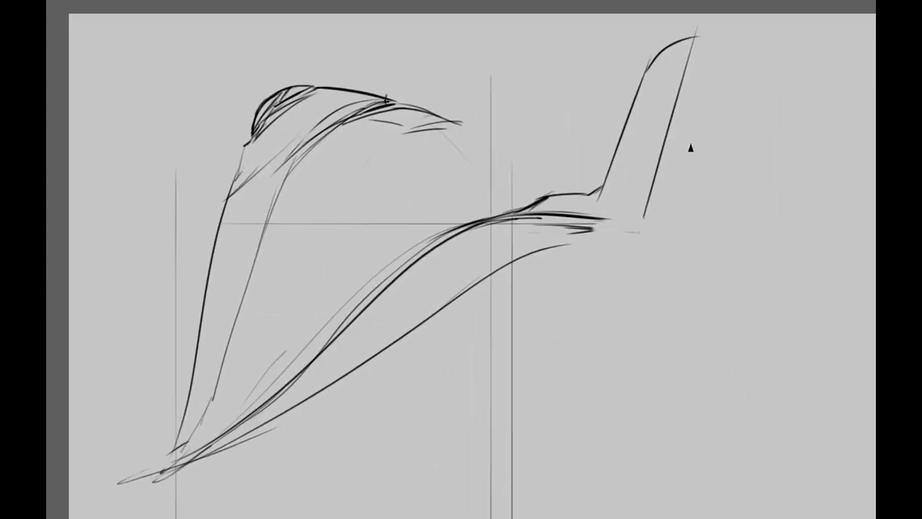
key("ctrl+z")
left_click_drag(669, 142, 659, 177)
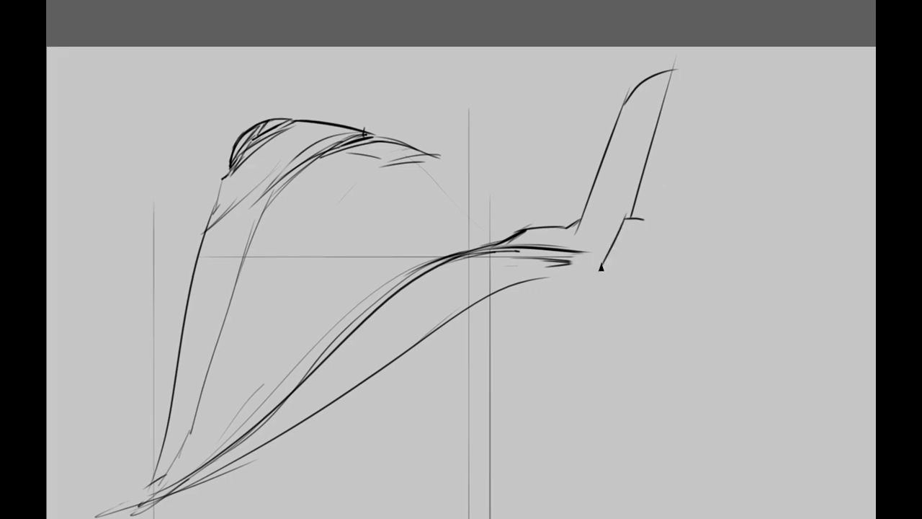
left_click_drag(556, 282, 612, 284)
mouse_move(598, 231)
left_mouse_down()
mouse_move(545, 232)
mouse_move(584, 307)
left_mouse_up()
mouse_move(583, 237)
left_mouse_down()
mouse_move(584, 300)
mouse_move(663, 251)
left_mouse_up()
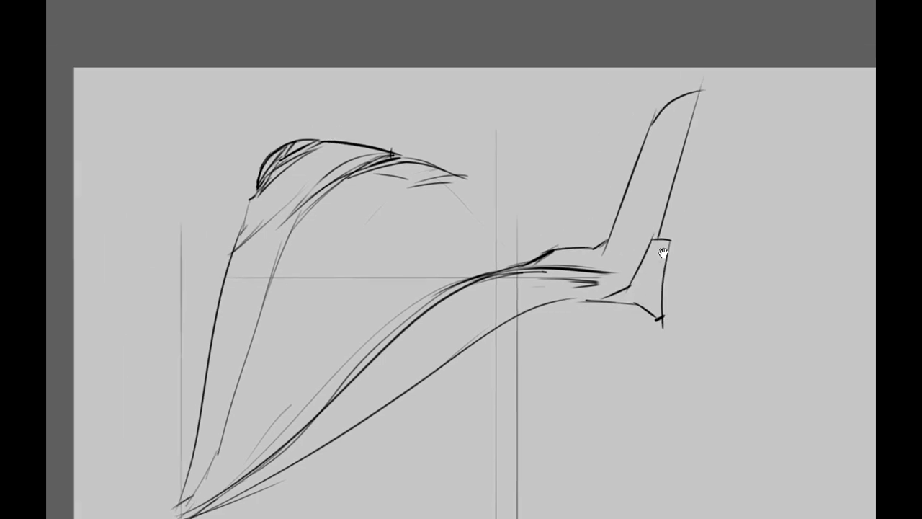
Add short accent lines beneath the wing's lower edge and a dark mark at the ridge's rear tip
left_click_drag(597, 209, 653, 177)
left_click(521, 144)
left_click_drag(522, 310, 506, 274)
left_click_drag(482, 304, 506, 251)
left_click_drag(482, 283, 579, 204)
left_click_drag(500, 243, 543, 214)
left_click_drag(257, 392, 294, 351)
left_click_drag(351, 337, 330, 341)
key("ctrl+minus")
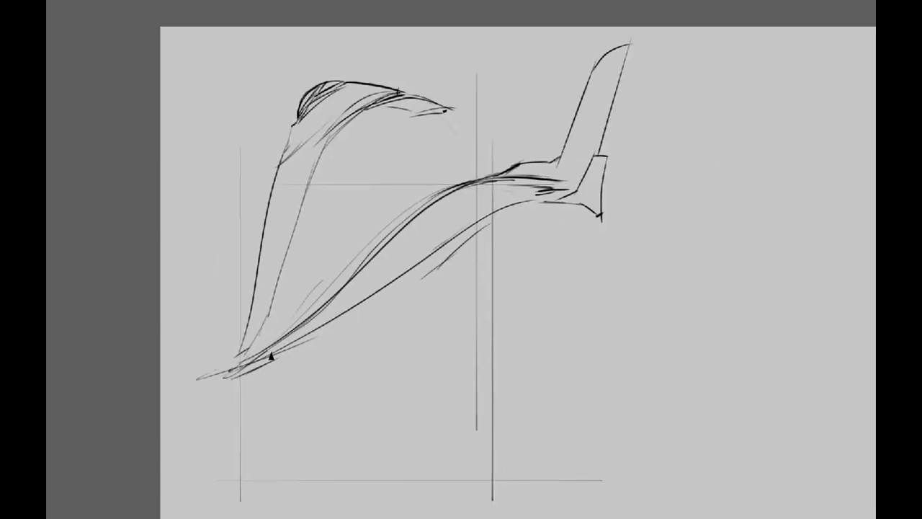
Rough in the lower hull with a curved rear belly, a slanted front edge below the nose and diagonal surface lines
mouse_move(261, 376)
left_mouse_down()
mouse_move(316, 457)
mouse_move(490, 347)
left_mouse_up()
mouse_move(501, 245)
left_mouse_down()
mouse_move(496, 321)
mouse_move(466, 391)
mouse_move(406, 455)
mouse_move(467, 408)
left_mouse_up()
left_click_drag(266, 383, 252, 381)
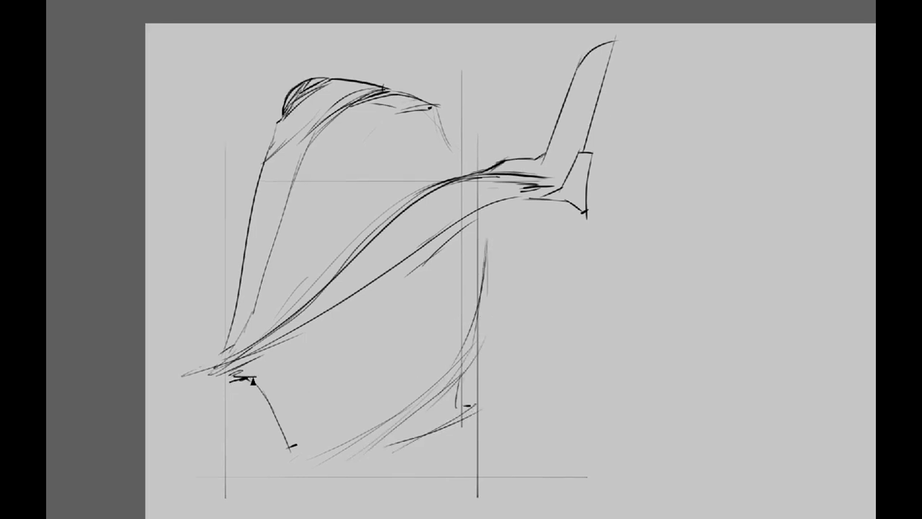
left_click_drag(256, 425, 380, 353)
left_click_drag(445, 321, 472, 300)
left_click_drag(492, 251, 508, 259)
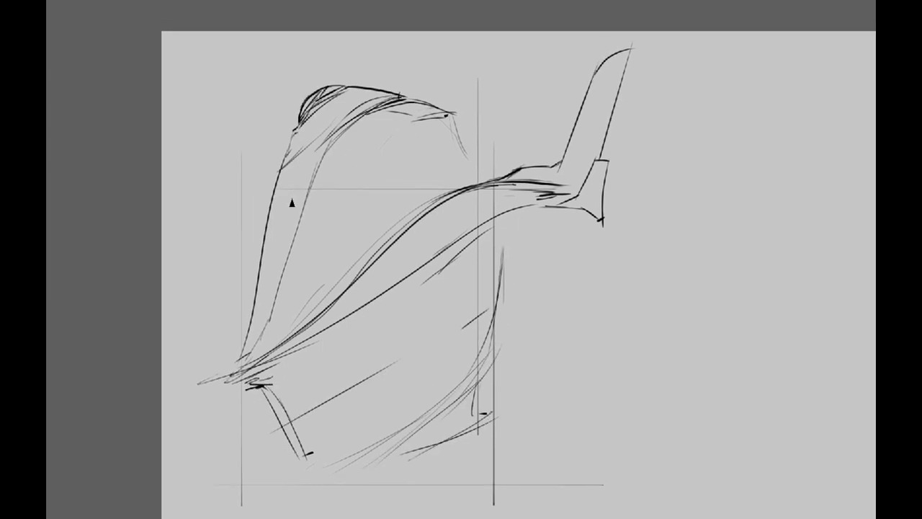
Erase the upper hull's old front edge between the canopy and the nose while trying replacement strokes
key("ctrl+z")
left_click_drag(303, 123, 287, 248)
key("ctrl+z")
left_click_drag(285, 192, 241, 345)
key("ctrl+z")
left_click_drag(296, 130, 271, 271)
key("ctrl+z")
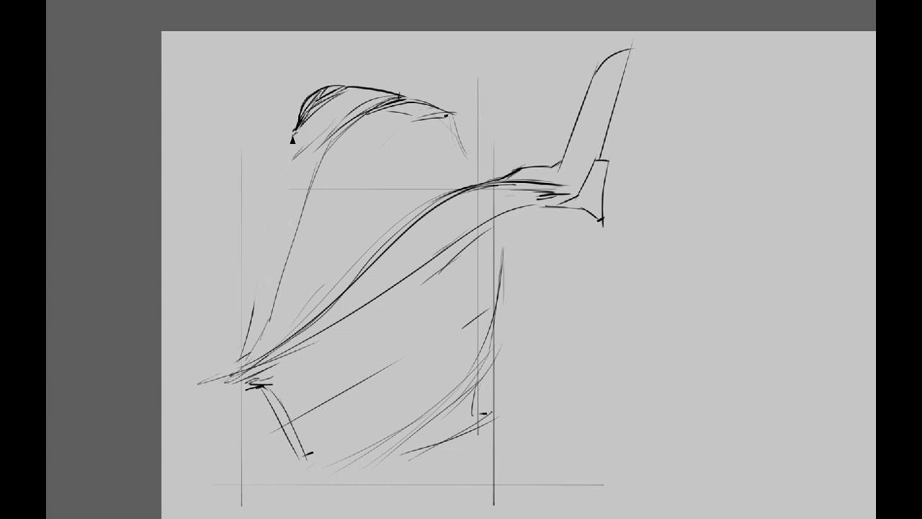
Redraw the upper hull's front edge as a curve from the canopy down to the nose
left_click_drag(293, 131, 245, 343)
key("ctrl+z")
key("ctrl+z")
mouse_move(295, 131)
left_mouse_down()
mouse_move(231, 375)
mouse_move(216, 356)
left_mouse_up()
key("ctrl+z")
mouse_move(261, 248)
left_mouse_down()
mouse_move(227, 418)
mouse_move(234, 389)
mouse_move(252, 395)
left_mouse_up()
key("ctrl+z")
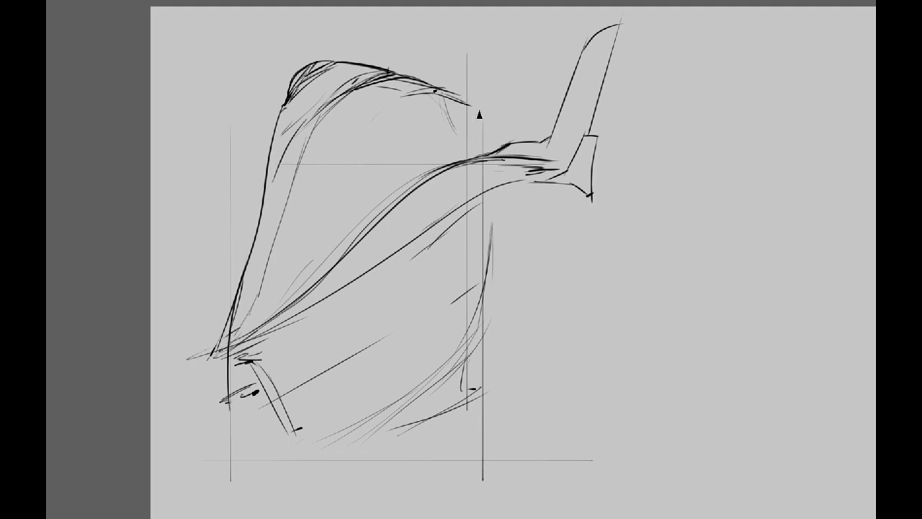
Draw the lower hull's curved rear edge from beneath the wing's tail down to the belly corner
left_click_drag(531, 203, 493, 281)
mouse_move(513, 204)
left_mouse_down()
mouse_move(480, 223)
mouse_move(520, 203)
left_mouse_up()
left_click_drag(529, 210, 447, 410)
left_click_drag(447, 409, 465, 386)
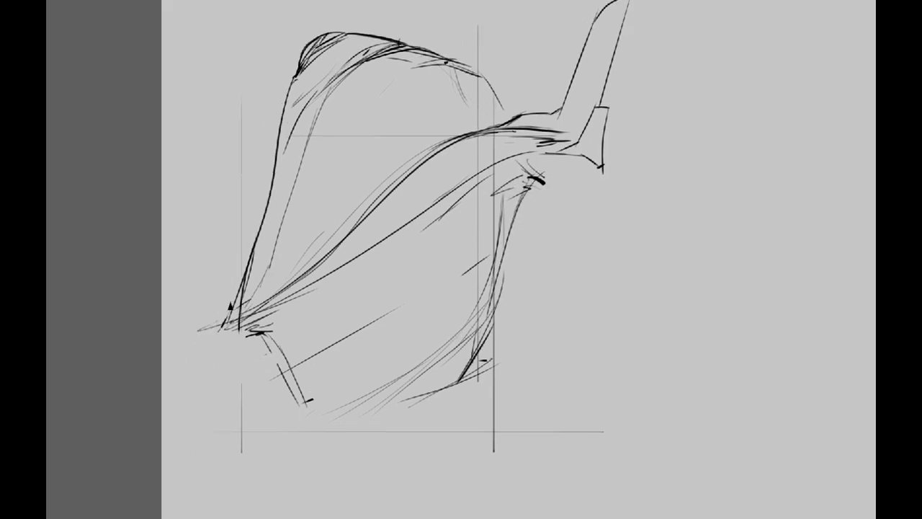
Replace the upper hull's inner contour with smooth curves from the nose up to the darkened underside of the ridge
left_click_drag(253, 277, 437, 61)
mouse_move(404, 79)
left_mouse_down()
mouse_move(424, 105)
mouse_move(441, 99)
left_mouse_up()
left_click_drag(343, 133, 346, 164)
left_click_drag(360, 124, 298, 256)
scroll(368, 134, "down", 2)
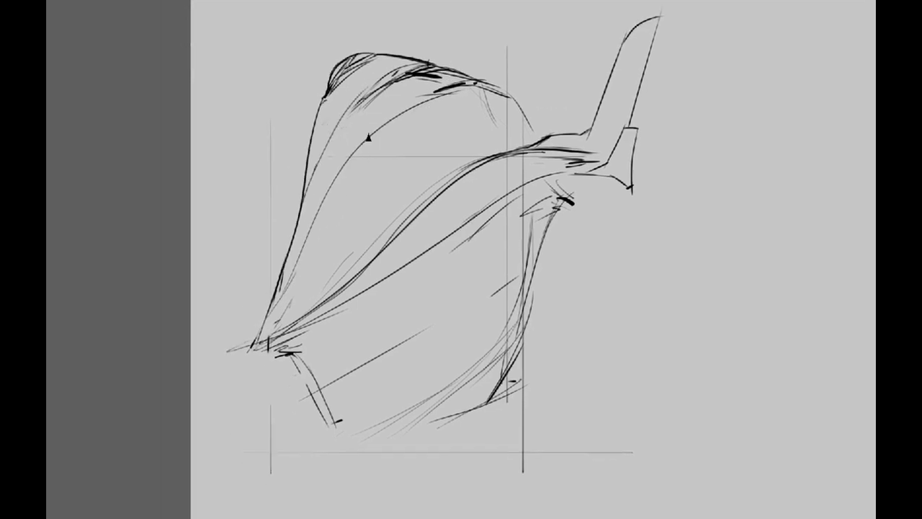
Darken the wing's lower edge through to its tail and add a long contour line beneath it toward the nose
scroll(542, 205, "up", 1)
left_click_drag(520, 193, 637, 181)
left_click_drag(325, 321, 288, 334)
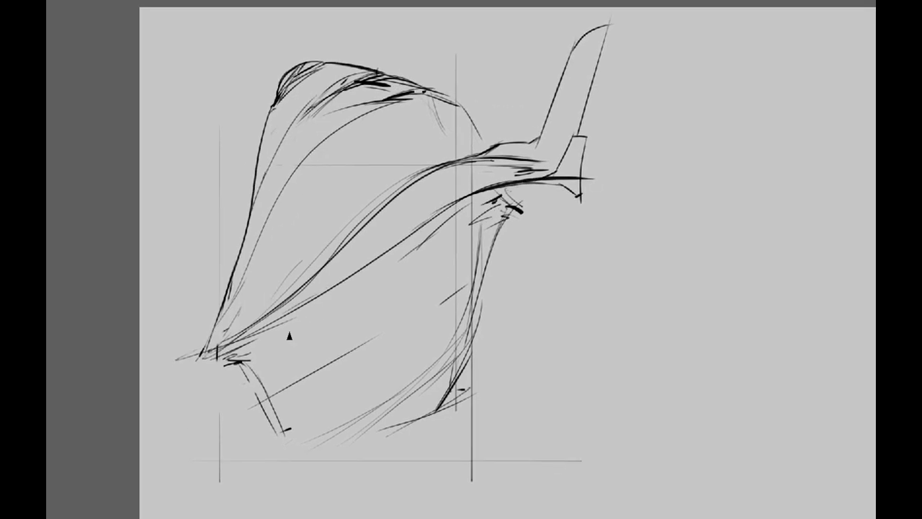
mouse_move(556, 206)
left_mouse_down()
mouse_move(576, 210)
mouse_move(489, 232)
mouse_move(548, 270)
mouse_move(434, 296)
mouse_move(305, 296)
left_mouse_up()
mouse_move(276, 309)
left_mouse_down()
mouse_move(448, 237)
mouse_move(539, 213)
left_mouse_up()
Sketch a dark joint beneath the wing's tail and two pointed, swept-back fins behind the lower hull
mouse_move(539, 214)
left_mouse_down()
mouse_move(375, 359)
mouse_move(439, 317)
mouse_move(429, 322)
left_mouse_up()
left_click_drag(430, 322, 498, 281)
left_click_drag(415, 248, 502, 234)
left_click_drag(501, 234, 379, 281)
mouse_move(398, 231)
left_mouse_down()
mouse_move(441, 364)
mouse_move(313, 307)
left_mouse_up()
mouse_move(313, 307)
left_mouse_down()
mouse_move(431, 258)
mouse_move(531, 251)
left_mouse_up()
left_click_drag(421, 349, 350, 366)
left_click_drag(377, 319, 373, 358)
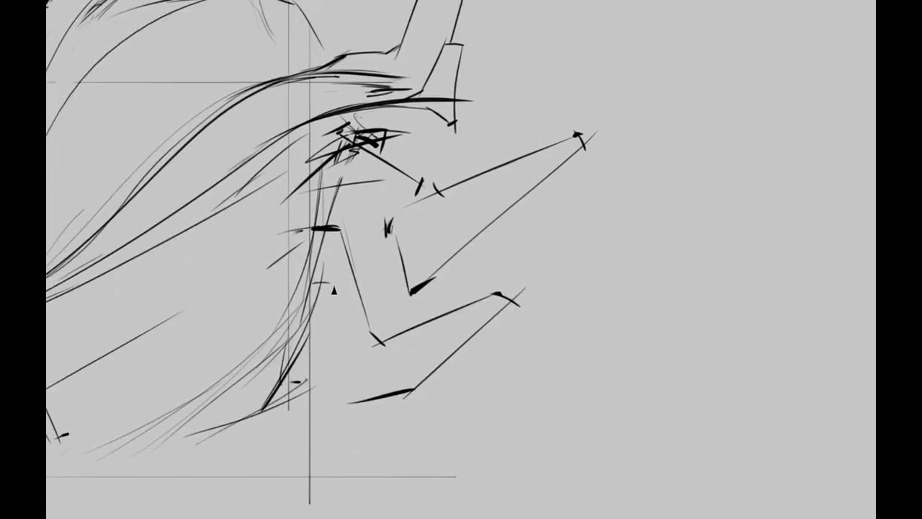
Add the slanted front edge of the lower rear fin and small accent marks around the fin joints
left_click_drag(357, 248, 333, 288)
scroll(333, 288, "down", 3)
left_click_drag(385, 208, 476, 243)
scroll(477, 243, "up", 3)
Add contour lines along the wing, darken the tail fin's base and draw a diagonal from the ridge's rear to the wing
mouse_move(233, 361)
left_mouse_down()
mouse_move(455, 220)
mouse_move(529, 206)
left_mouse_up()
scroll(535, 171, "up", 1)
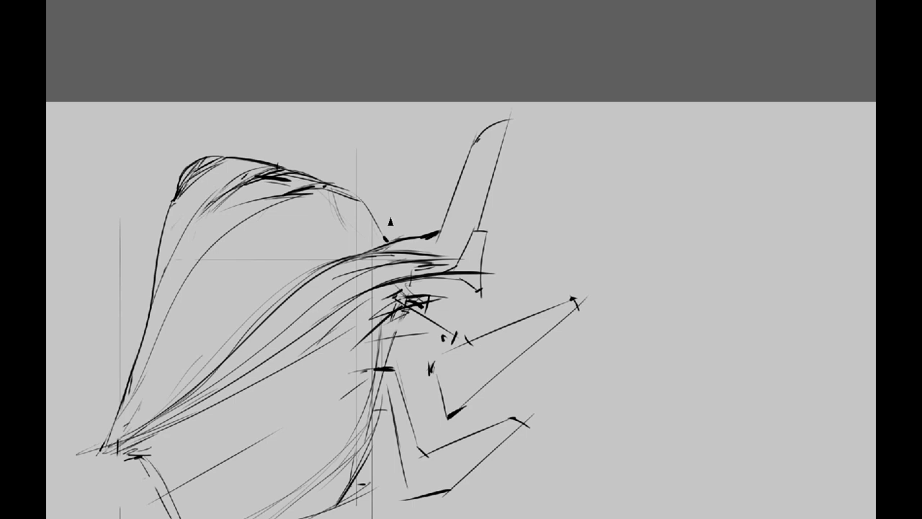
left_click_drag(347, 311, 438, 292)
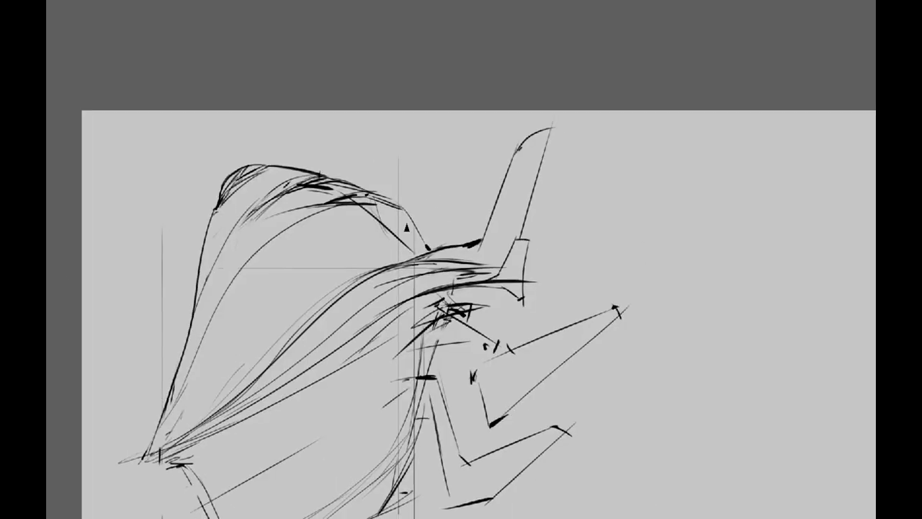
Thicken the lower edges of both rear fins and add short horizontal hatch lines on the wing near its tail
scroll(406, 227, "down", 3)
mouse_move(649, 278)
left_mouse_down()
mouse_move(473, 290)
mouse_move(565, 274)
left_mouse_up()
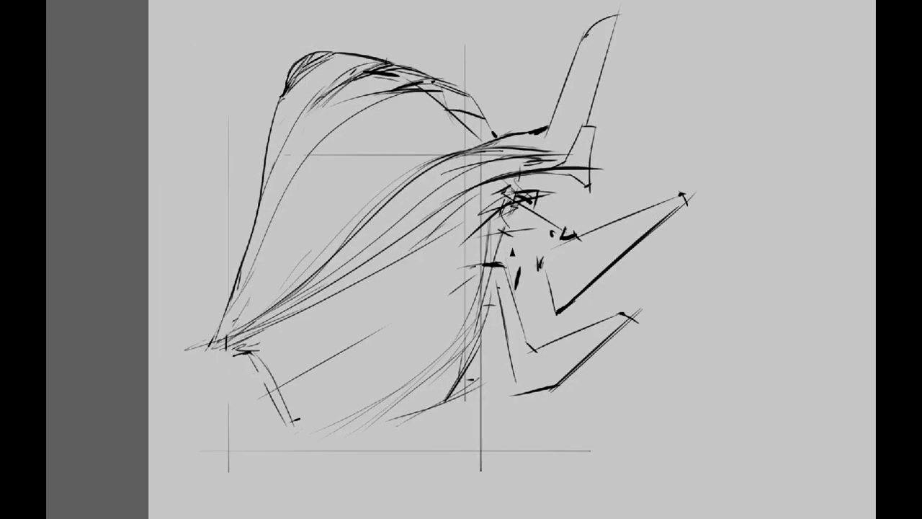
left_click_drag(511, 252, 368, 214)
mouse_move(492, 191)
left_mouse_down()
mouse_move(511, 238)
mouse_move(537, 241)
left_mouse_up()
scroll(396, 162, "up", 4)
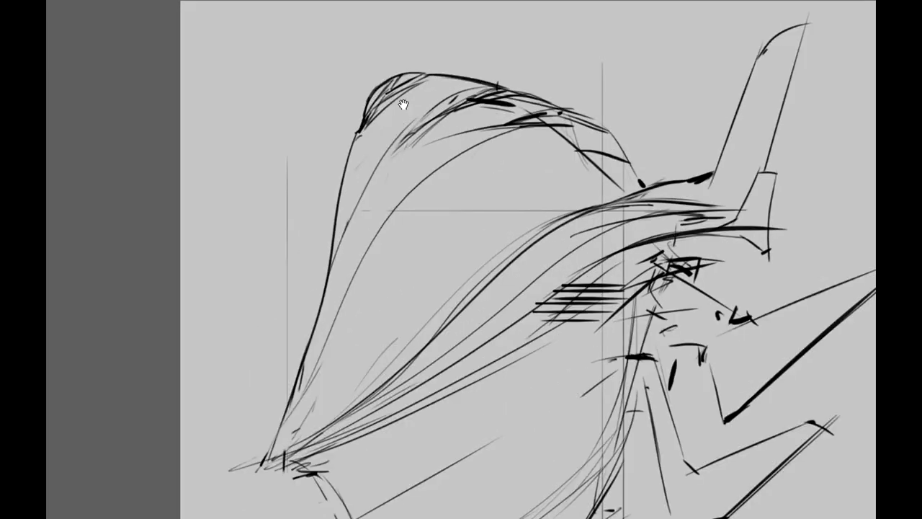
Draw a bold diagonal across the lower hull up to the rear fin joint and a notched panel line beneath it
mouse_move(292, 400)
left_mouse_down()
mouse_move(189, 411)
mouse_move(533, 216)
left_mouse_up()
left_click_drag(182, 416, 441, 314)
left_click_drag(268, 383, 334, 385)
scroll(364, 376, "down", 4)
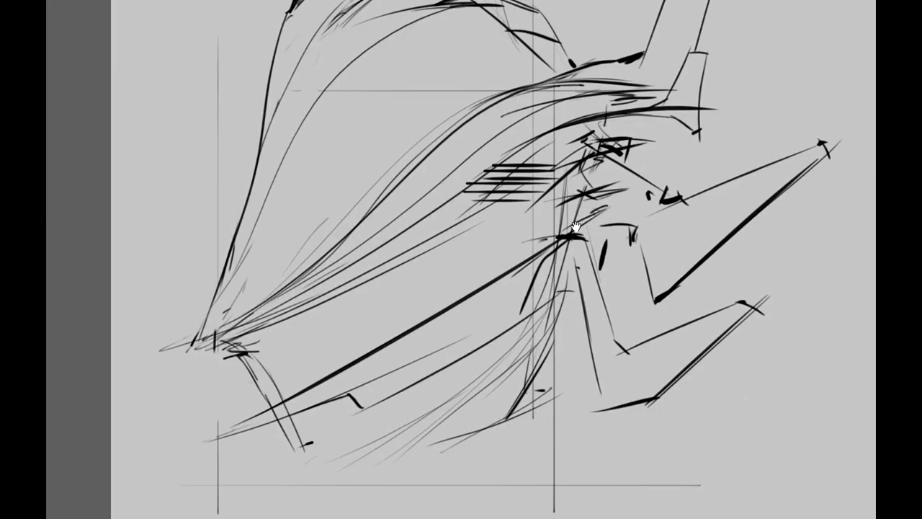
Add jagged spikes along the ridge's rear, small accent marks on the inner front contour and a thin cross-contour curve
left_click_drag(480, 145, 444, 171)
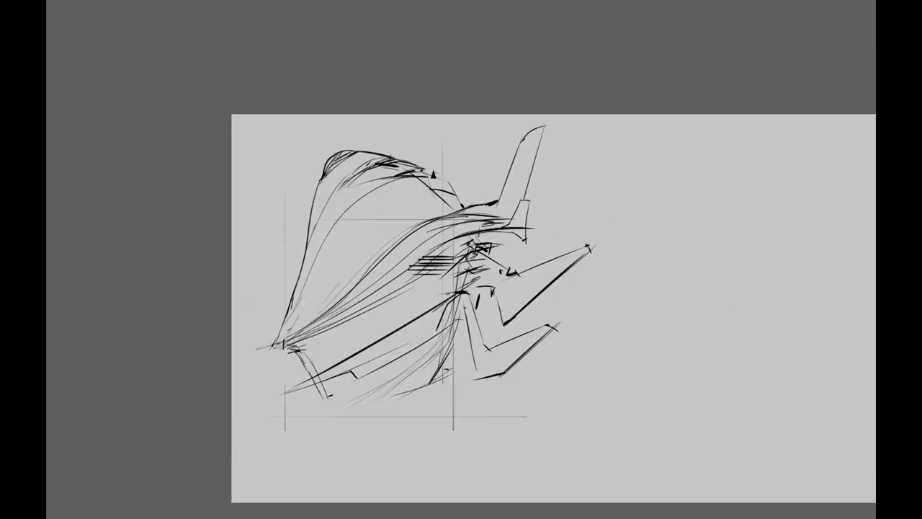
scroll(433, 175, "up", 3)
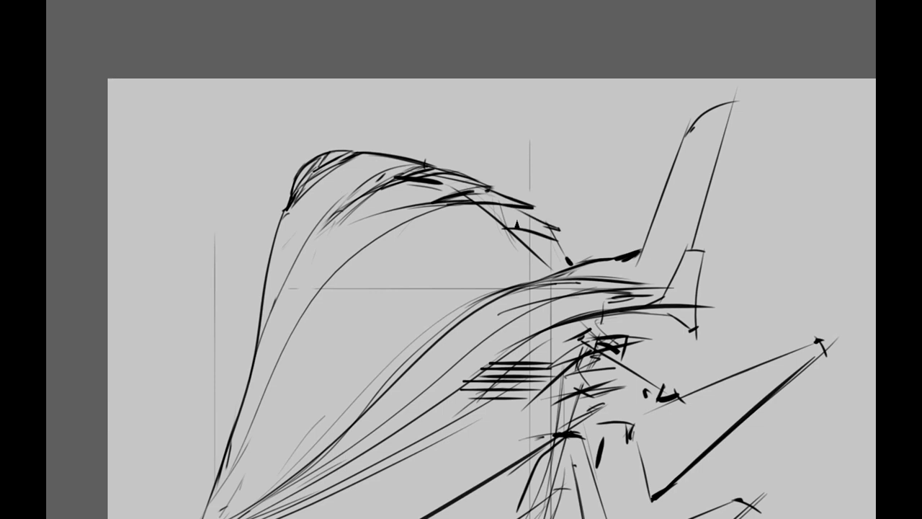
scroll(516, 224, "up", 4)
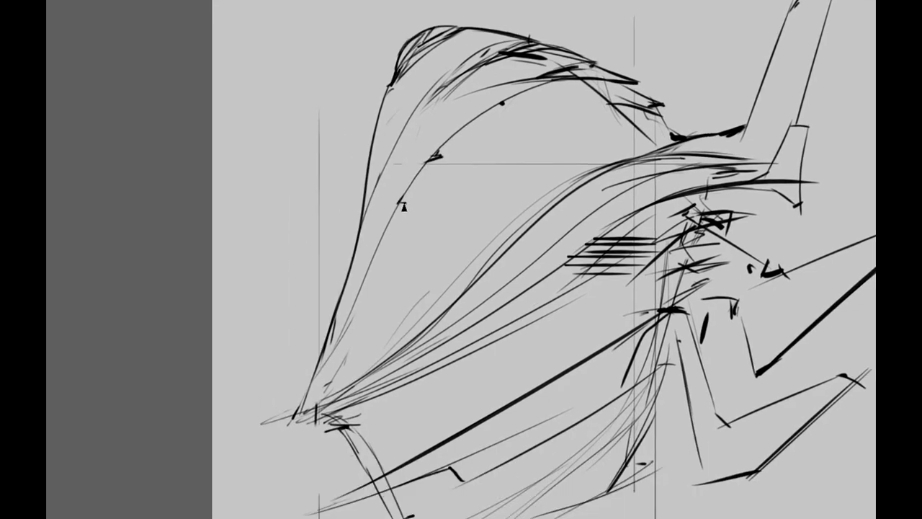
scroll(403, 207, "down", 3)
scroll(447, 180, "up", 2)
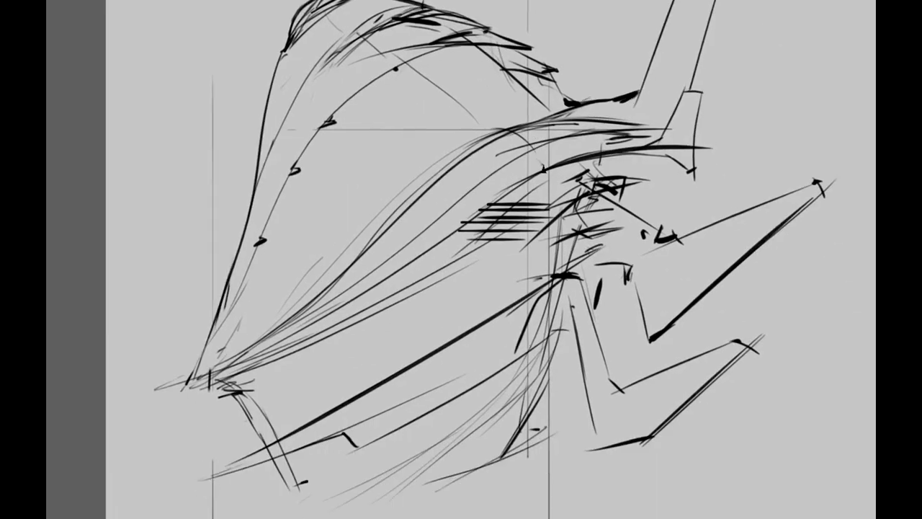
scroll(515, 196, "down", 2)
scroll(532, 340, "up", 3)
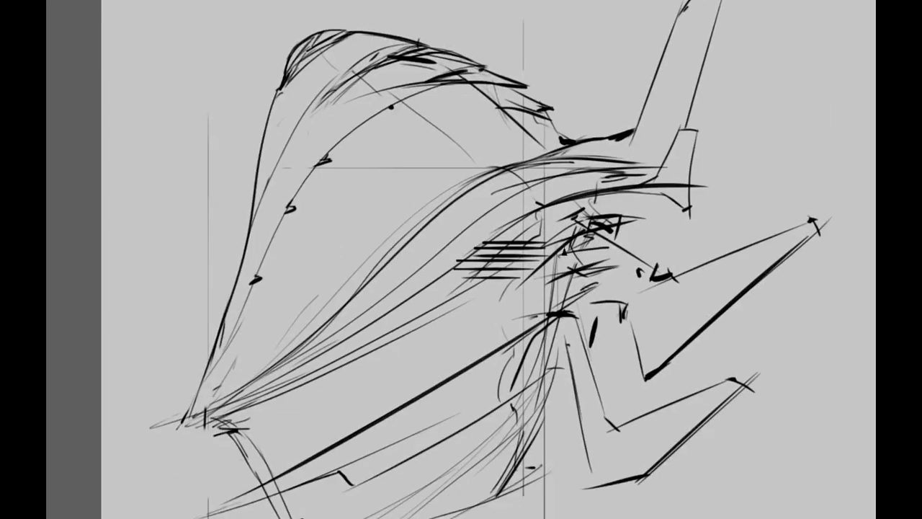
Draw the hull's stepped bottom edge from front to rear and add dark accent strokes between the two rear fins
scroll(533, 339, "down", 4)
left_click_drag(274, 382, 408, 353)
mouse_move(393, 355)
left_mouse_down()
mouse_move(426, 351)
mouse_move(433, 378)
left_mouse_up()
mouse_move(408, 389)
left_mouse_down()
mouse_move(534, 338)
mouse_move(513, 348)
left_mouse_up()
scroll(519, 346, "up", 3)
left_click_drag(472, 422, 562, 329)
scroll(533, 331, "up", 2)
left_click_drag(542, 221, 593, 171)
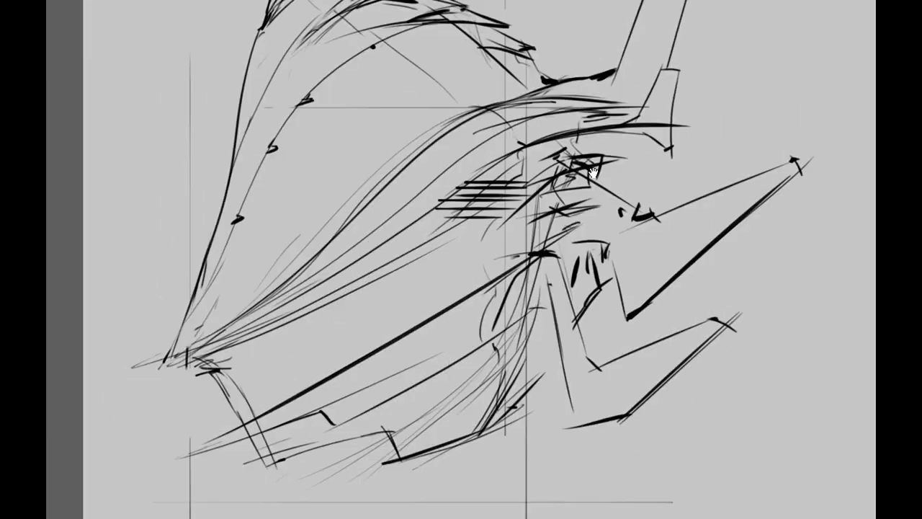
Draw long parallel contour lines along the lower hull beneath the bold diagonal
left_click_drag(476, 329, 480, 286)
left_click_drag(257, 386, 495, 244)
left_click_drag(294, 379, 513, 244)
left_click_drag(350, 376, 527, 269)
left_click_drag(360, 374, 382, 375)
Darken the hull's front edge and the tip of the canopy, and add short dashes along the upper contour
left_click_drag(254, 389, 274, 358)
mouse_move(228, 344)
left_mouse_down()
mouse_move(235, 310)
mouse_move(299, 393)
left_mouse_up()
left_click_drag(194, 278, 225, 329)
left_click_drag(397, 170, 392, 328)
left_click_drag(353, 170, 373, 144)
left_click_drag(361, 180, 367, 219)
left_click_drag(312, 212, 404, 143)
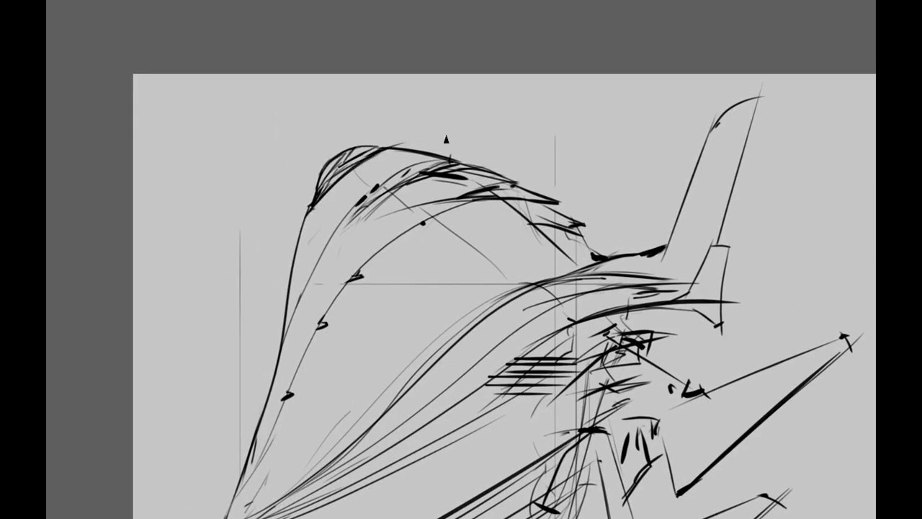
Strengthen the front contour down to the nose tip and refine the hull's bottom edge behind the nose
scroll(446, 139, "down", 4)
key("6")
key("6")
key("6")
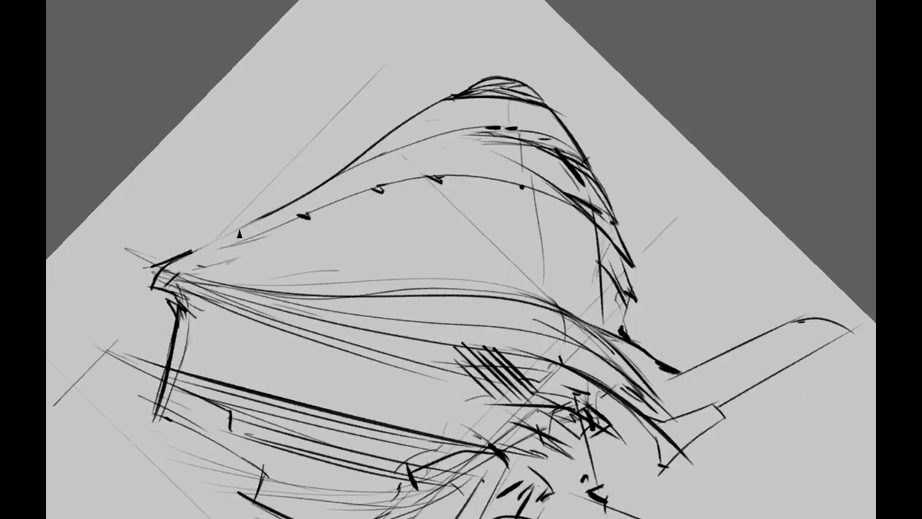
mouse_move(354, 180)
left_mouse_down()
mouse_move(519, 288)
mouse_move(492, 286)
left_mouse_up()
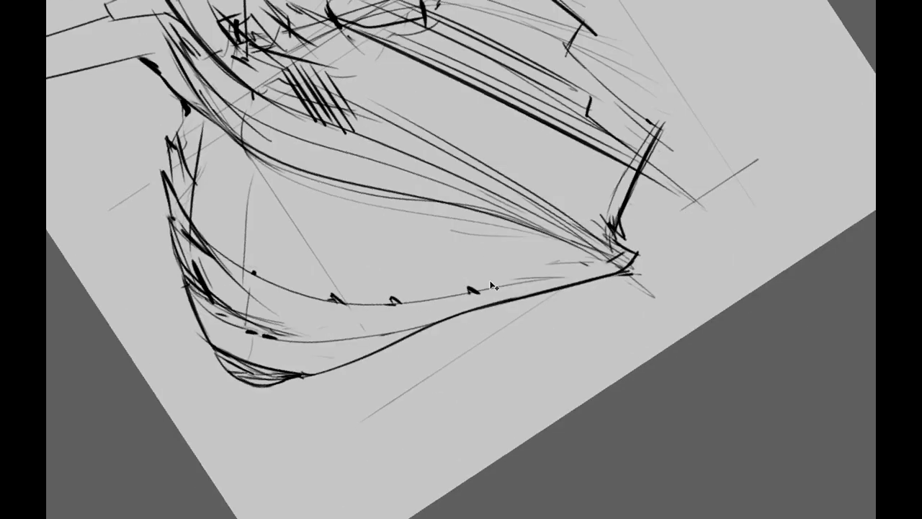
key("5")
left_click_drag(339, 423, 481, 392)
scroll(387, 421, "up", 5)
scroll(387, 421, "right", 3)
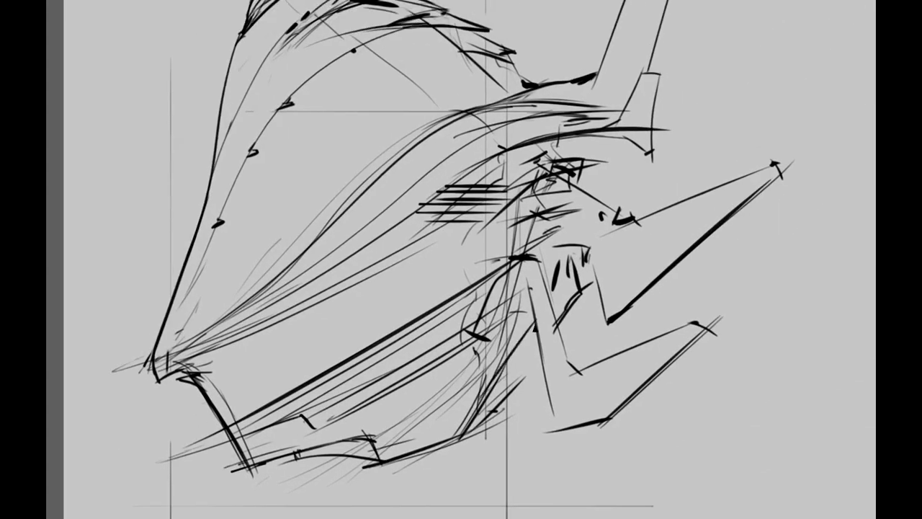
Darken the tail fin's outline and draw a long ground line beneath the ship
scroll(439, 260, "down", 1)
scroll(439, 259, "right", 2)
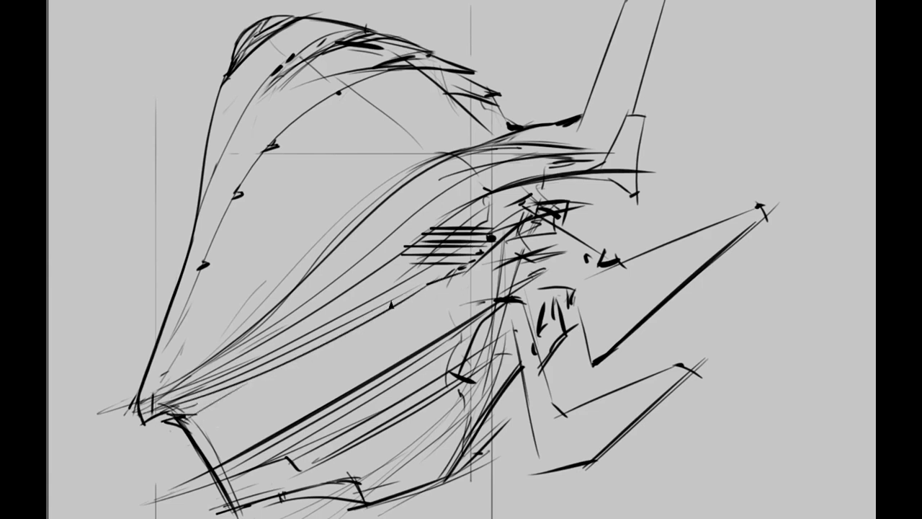
scroll(589, 301, "down", 4)
mouse_move(578, 306)
left_mouse_down()
mouse_move(591, 275)
mouse_move(589, 300)
mouse_move(655, 276)
mouse_move(608, 237)
left_mouse_up()
scroll(589, 301, "up", 1)
scroll(590, 301, "right", 1)
key("5")
left_click_drag(579, 178, 629, 95)
mouse_move(192, 288)
left_mouse_down()
mouse_move(505, 324)
mouse_move(634, 314)
left_mouse_up()
key("5")
left_click_drag(428, 317, 320, 256)
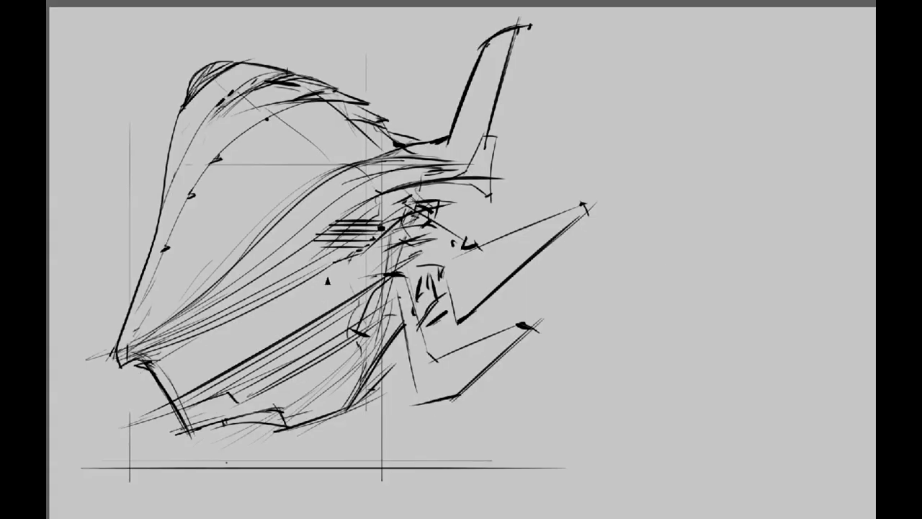
Fill the hull side between the wing and the bold diagonal with parallel lines, and add inner edges to the rear fins
mouse_move(267, 320)
left_mouse_down()
mouse_move(378, 256)
mouse_move(391, 261)
left_mouse_up()
left_click_drag(264, 343, 378, 278)
left_click_drag(279, 291, 408, 252)
left_click_drag(388, 306, 366, 290)
left_click_drag(267, 310, 353, 267)
left_click_drag(269, 319, 400, 260)
left_click_drag(305, 328, 381, 274)
mouse_move(443, 229)
left_mouse_down()
mouse_move(429, 281)
mouse_move(413, 299)
mouse_move(437, 290)
left_mouse_up()
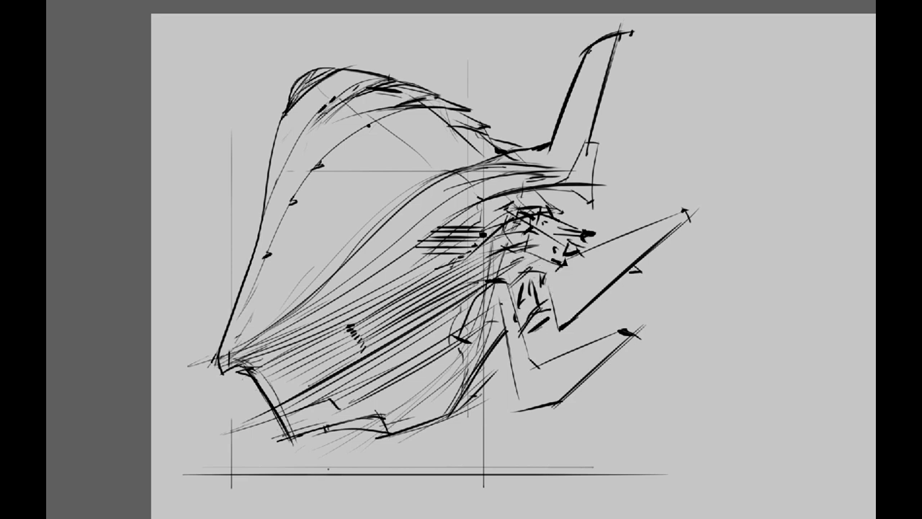
left_click_drag(507, 287, 530, 405)
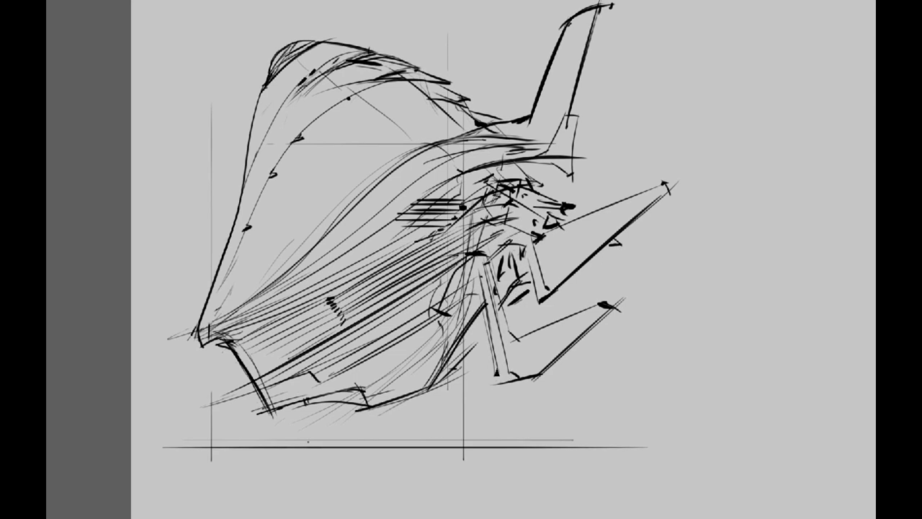
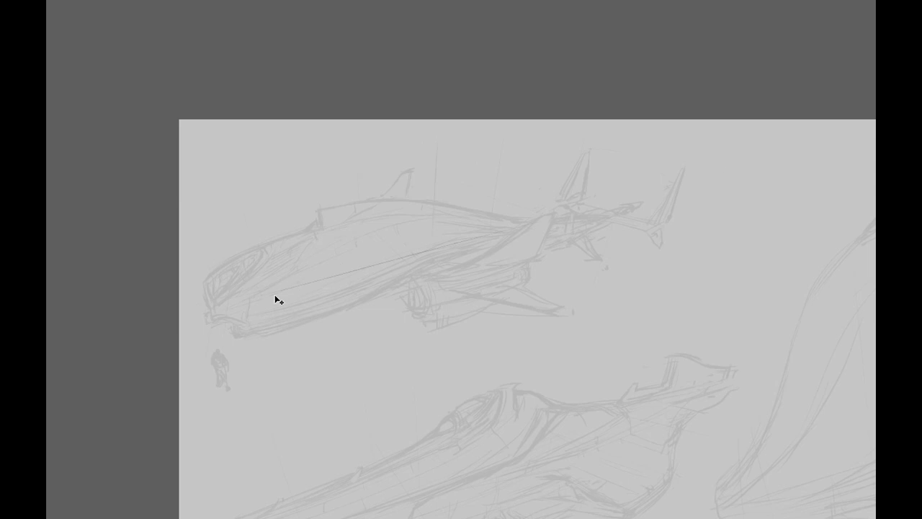
Draw a long perspective axis through the faded upper ship's hull with crossing guide lines at the nose, mid-body and tail
scroll(605, 217, "up", 3)
mouse_move(580, 216)
left_mouse_down()
mouse_move(513, 280)
mouse_move(471, 221)
left_mouse_up()
mouse_move(627, 214)
left_mouse_down()
mouse_move(732, 211)
mouse_move(389, 385)
left_mouse_up()
mouse_move(368, 279)
left_mouse_down()
mouse_move(593, 255)
mouse_move(435, 299)
mouse_move(486, 282)
mouse_move(607, 276)
left_mouse_up()
mouse_move(418, 356)
left_mouse_down()
mouse_move(250, 353)
mouse_move(307, 445)
left_mouse_up()
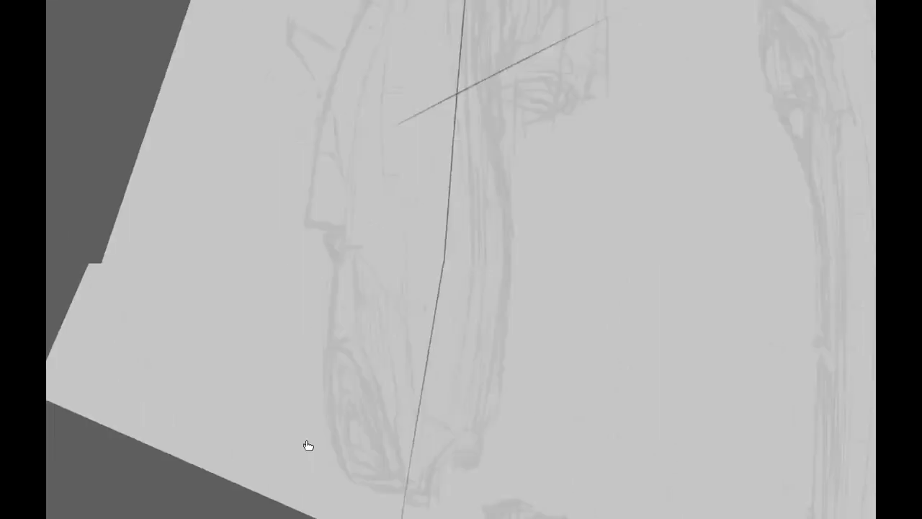
mouse_move(383, 265)
left_mouse_down()
mouse_move(451, 264)
mouse_move(334, 424)
mouse_move(687, 338)
left_mouse_up()
mouse_move(394, 352)
left_mouse_down()
mouse_move(642, 320)
mouse_move(418, 335)
mouse_move(397, 103)
mouse_move(410, 268)
mouse_move(247, 306)
mouse_move(267, 288)
mouse_move(330, 389)
left_mouse_up()
mouse_move(566, 352)
left_mouse_down()
mouse_move(420, 305)
mouse_move(488, 350)
mouse_move(278, 336)
mouse_move(389, 214)
mouse_move(315, 383)
mouse_move(428, 368)
mouse_move(489, 328)
mouse_move(282, 288)
left_mouse_up()
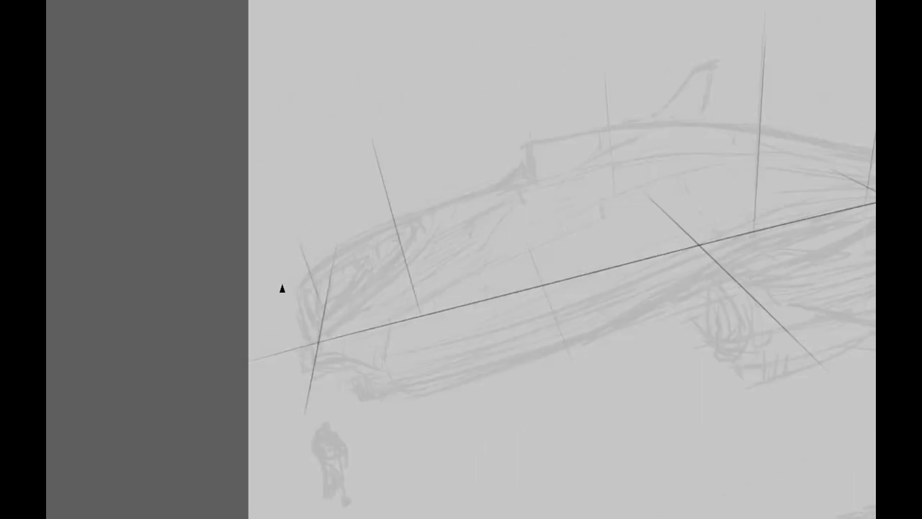
mouse_move(330, 237)
left_mouse_down()
mouse_move(589, 269)
mouse_move(569, 301)
left_mouse_up()
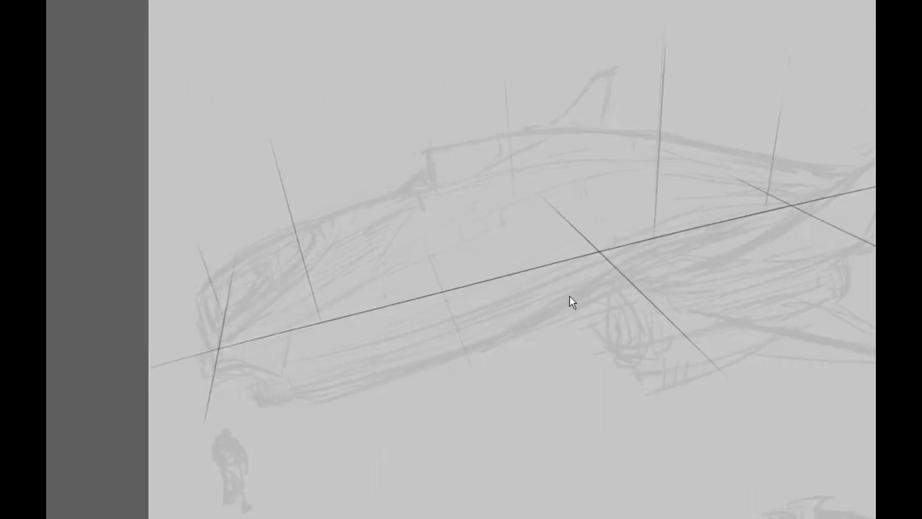
Outline the ship's rounded nose, the canopy and the upper edge running back toward the raised spine
left_click_drag(169, 273, 181, 328)
key("ctrl+z")
left_click_drag(161, 268, 157, 317)
key("ctrl+z")
mouse_move(153, 274)
left_mouse_down()
mouse_move(159, 331)
mouse_move(425, 163)
mouse_move(278, 211)
left_mouse_up()
key("ctrl+z")
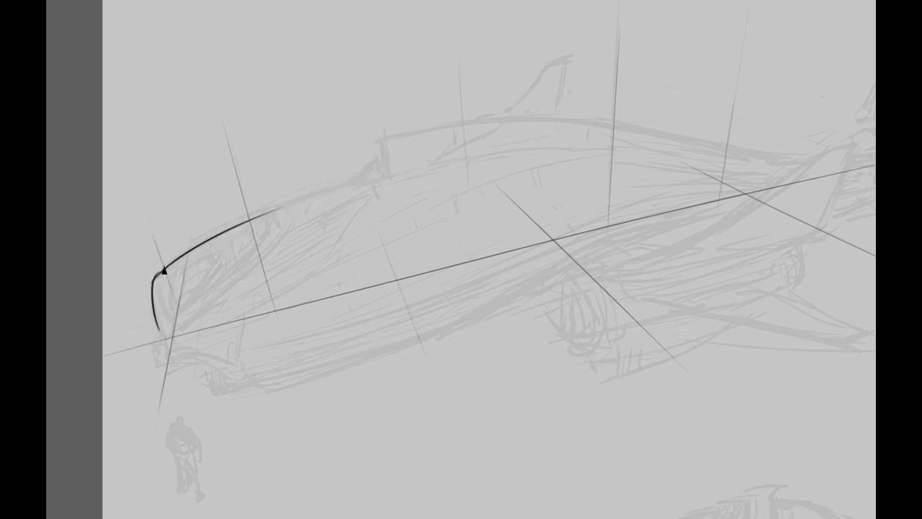
key("ctrl+z")
mouse_move(156, 275)
left_mouse_down()
mouse_move(167, 335)
mouse_move(246, 262)
mouse_move(156, 336)
mouse_move(194, 318)
mouse_move(275, 223)
left_mouse_up()
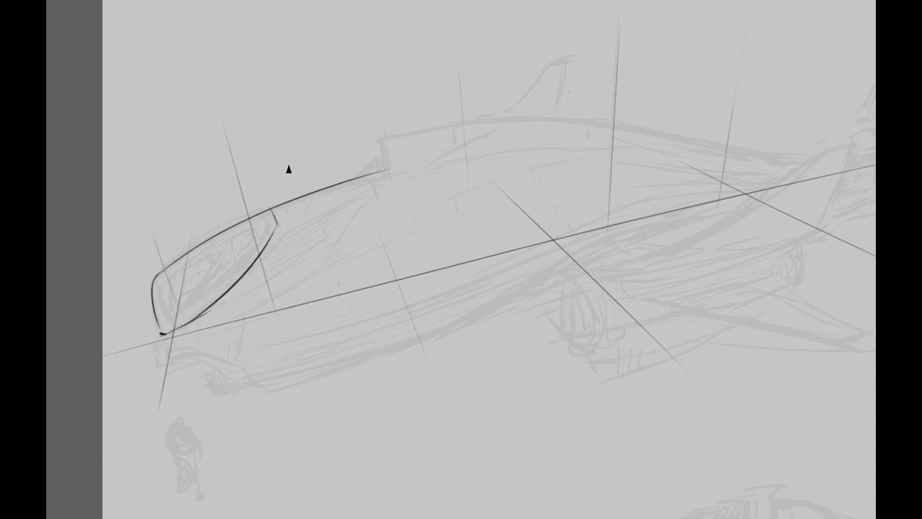
Draw the canopy's window frames: a large front pane, small lower panes and a pointed rear pane
left_click_drag(182, 204, 208, 219)
key("ctrl+z")
mouse_move(185, 302)
left_mouse_down()
mouse_move(281, 234)
mouse_move(248, 258)
left_mouse_up()
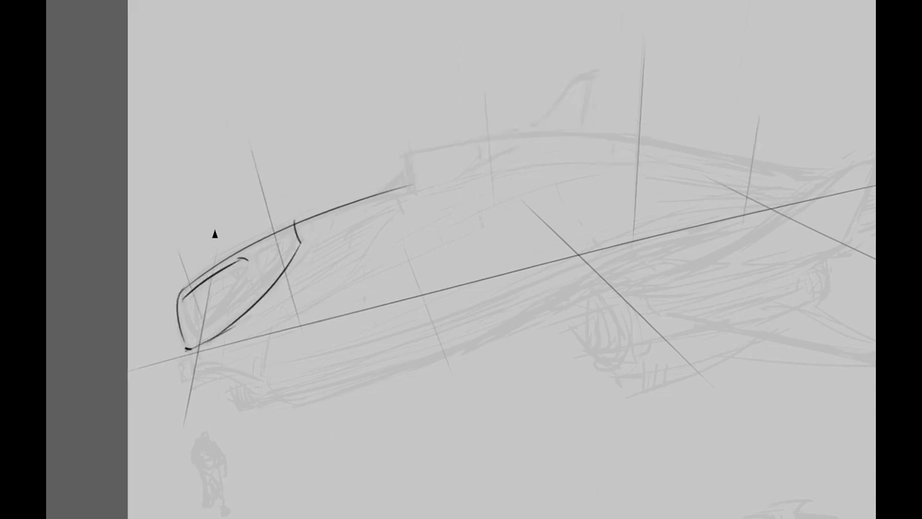
mouse_move(183, 298)
left_mouse_down()
mouse_move(203, 260)
mouse_move(189, 317)
mouse_move(221, 312)
mouse_move(262, 250)
mouse_move(238, 292)
left_mouse_up()
mouse_move(226, 308)
left_mouse_down()
mouse_move(193, 329)
mouse_move(199, 336)
mouse_move(249, 283)
left_mouse_up()
left_click_drag(257, 252, 254, 288)
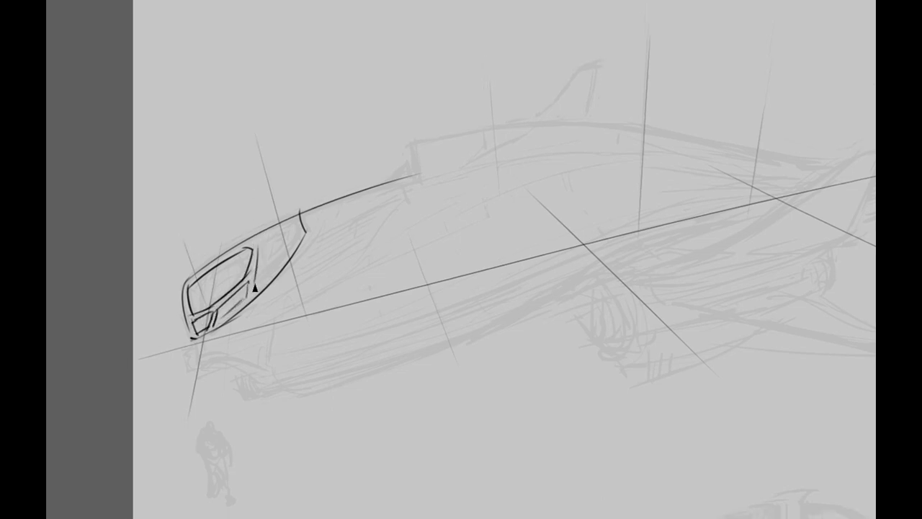
mouse_move(255, 248)
left_mouse_down()
mouse_move(247, 278)
mouse_move(264, 245)
mouse_move(294, 233)
mouse_move(269, 273)
left_mouse_up()
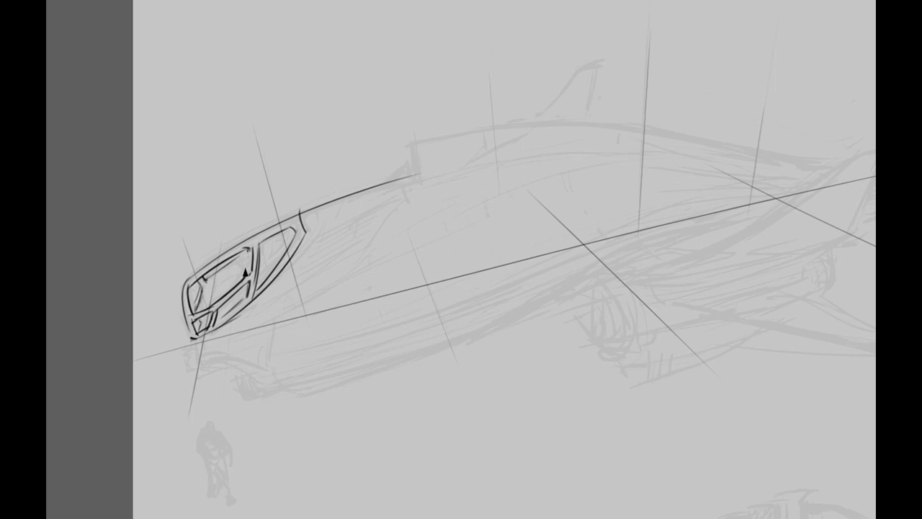
Draw the curved chin beneath the canopy and marks behind it, checking the side-view thumbnails for reference
scroll(206, 306, "down", 1)
left_click_drag(195, 323, 290, 396)
mouse_move(242, 426)
left_mouse_down()
mouse_move(309, 416)
mouse_move(363, 329)
mouse_move(285, 238)
left_mouse_up()
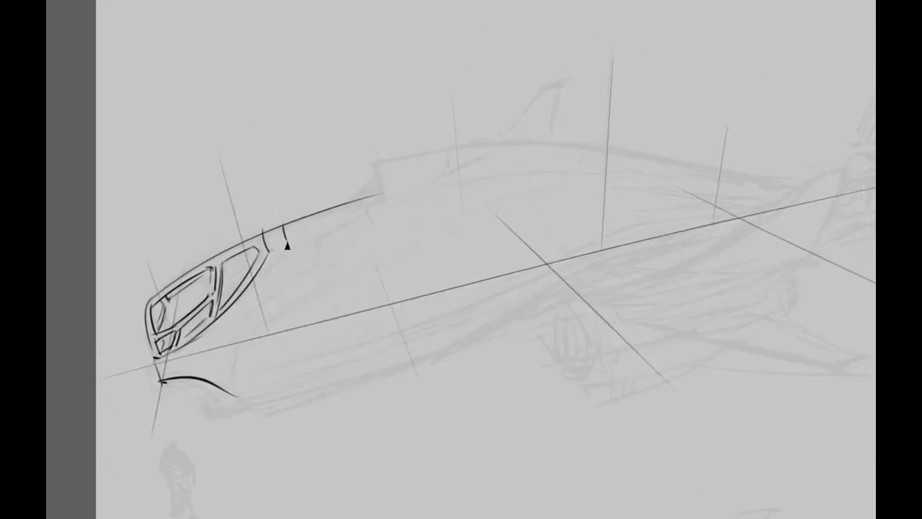
key("ctrl+Tab")
left_click_drag(365, 100, 230, 4)
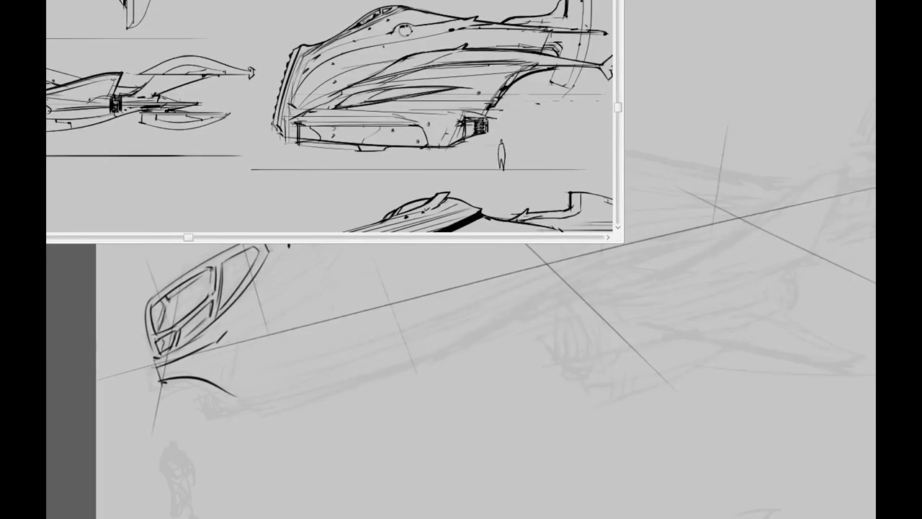
key("ctrl+Tab")
Add a small upright fin behind the canopy and rework the front window with a rounded rear corner
left_click_drag(285, 239, 294, 235)
left_click_drag(168, 309, 176, 298)
mouse_move(232, 279)
left_mouse_down()
mouse_move(220, 301)
mouse_move(212, 296)
mouse_move(216, 278)
left_mouse_up()
mouse_move(162, 317)
left_mouse_down()
mouse_move(216, 288)
mouse_move(189, 338)
left_mouse_up()
left_click_drag(218, 285, 191, 337)
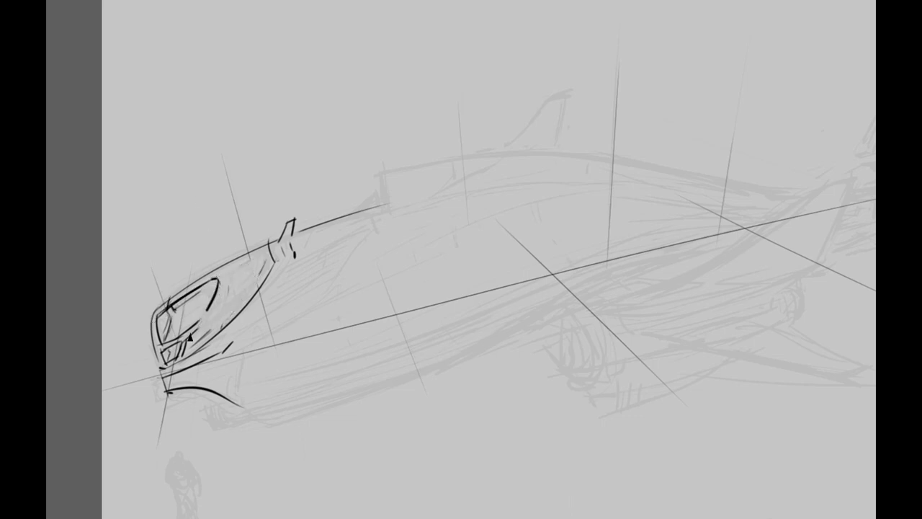
Redraw the canopy's side windows with double-lined frames and add the struts between the upper and rear panes
key("ctrl+z")
left_click_drag(221, 289, 193, 334)
left_click_drag(227, 306, 184, 356)
left_click_drag(216, 324, 206, 328)
mouse_move(231, 293)
left_mouse_down()
mouse_move(263, 266)
mouse_move(232, 309)
mouse_move(256, 258)
left_mouse_up()
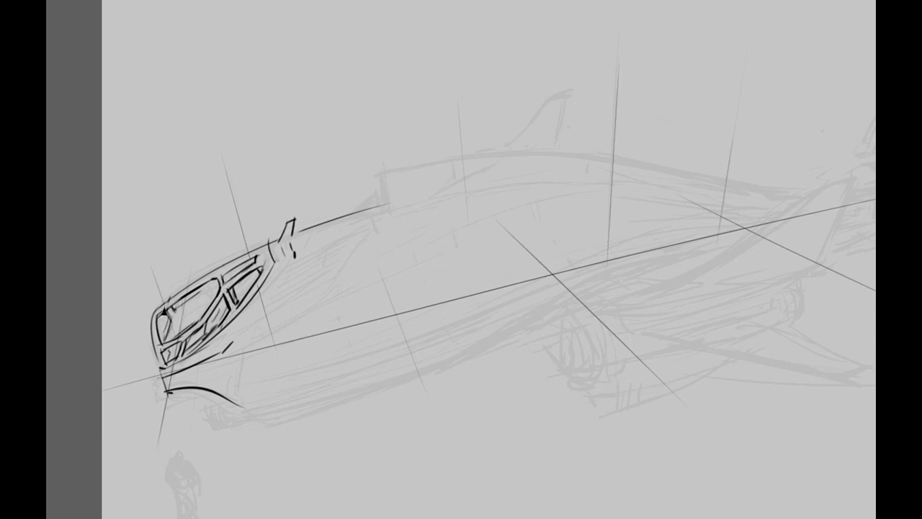
Draw a second spine line behind the canopy, ending at a vertical edge with a small curved fairing
left_click_drag(95, 274, 384, 180)
key("5")
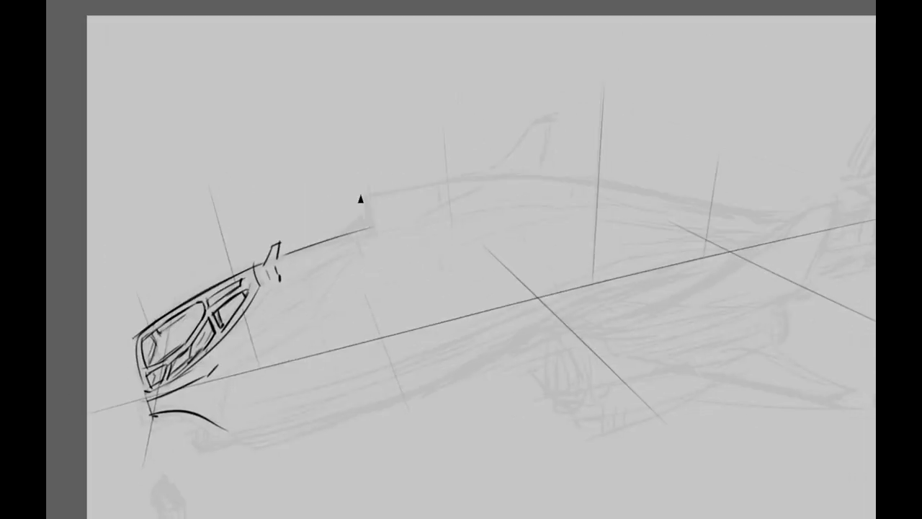
mouse_move(366, 222)
left_mouse_down()
mouse_move(346, 240)
mouse_move(367, 214)
left_mouse_up()
key("ctrl+z")
mouse_move(267, 270)
left_mouse_down()
mouse_move(315, 214)
mouse_move(366, 234)
left_mouse_up()
left_click_drag(363, 193, 367, 234)
scroll(293, 326, "down", 2)
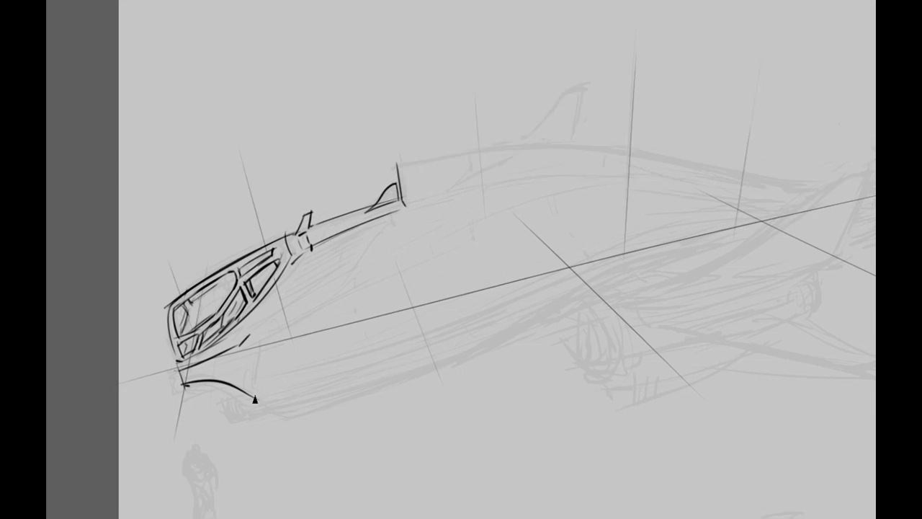
Close the chin's rear edge and draw two long curved hull lines sweeping from the chin back past mid-body
scroll(249, 301, "down", 1)
left_click_drag(225, 332, 235, 375)
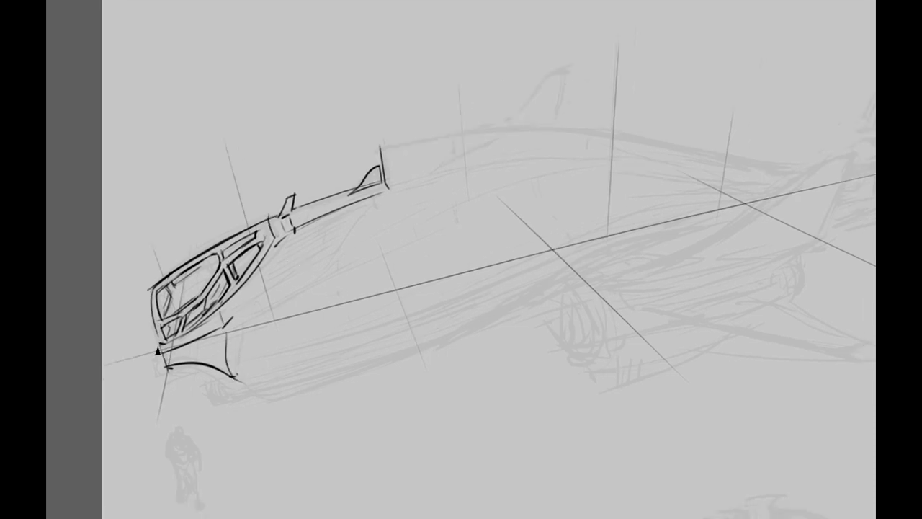
mouse_move(171, 366)
left_mouse_down()
mouse_move(218, 371)
mouse_move(228, 394)
mouse_move(405, 298)
left_mouse_up()
mouse_move(398, 380)
left_mouse_down()
mouse_move(290, 376)
mouse_move(185, 418)
mouse_move(604, 257)
left_mouse_up()
key("ctrl+z")
left_click_drag(203, 397, 292, 373)
key("ctrl+z")
mouse_move(186, 397)
left_mouse_down()
mouse_move(274, 380)
mouse_move(656, 242)
left_mouse_up()
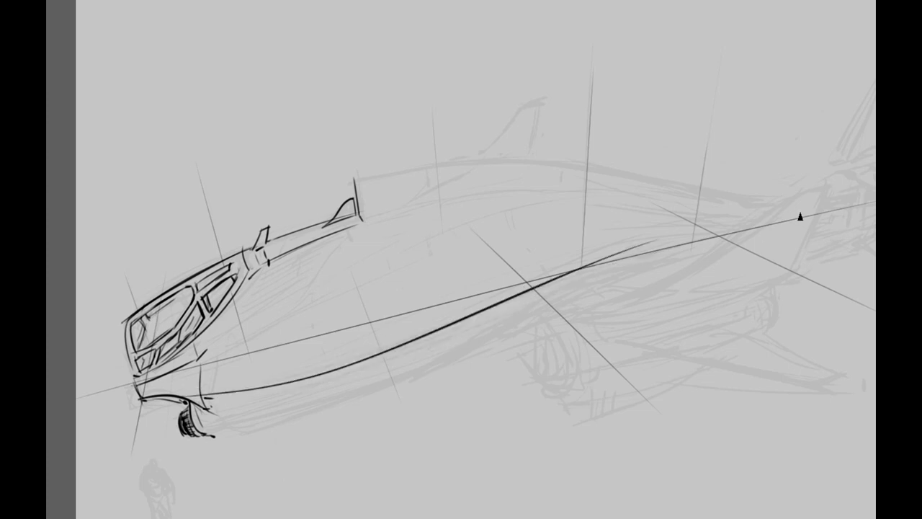
left_click_drag(236, 375, 305, 354)
mouse_move(263, 377)
left_mouse_down()
mouse_move(549, 312)
mouse_move(301, 374)
mouse_move(646, 274)
mouse_move(363, 371)
mouse_move(638, 256)
left_mouse_up()
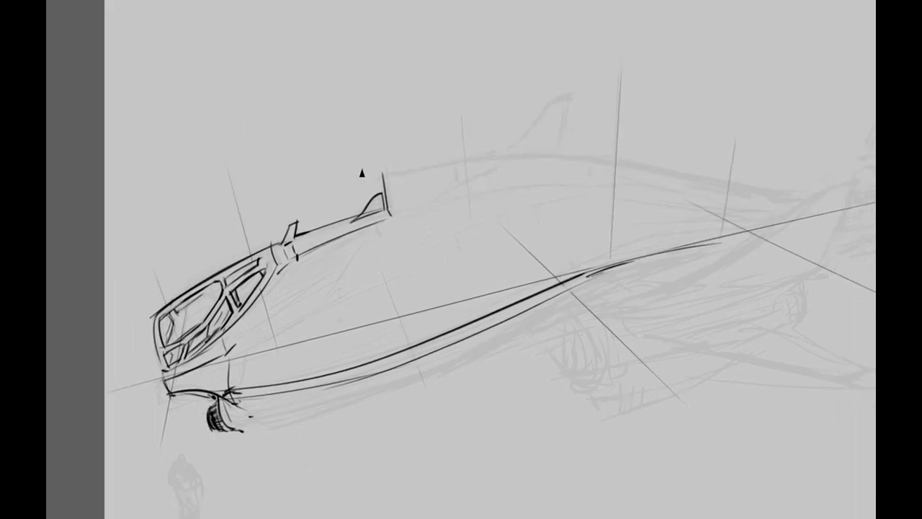
Draw a ribbed panel of long parallel lines behind the canopy's side windows, closed by a short rear edge
key("ctrl+z")
mouse_move(360, 235)
left_mouse_down()
mouse_move(361, 267)
mouse_move(233, 339)
left_mouse_up()
left_click_drag(155, 312, 162, 376)
left_click_drag(151, 336, 164, 389)
mouse_move(339, 245)
left_mouse_down()
mouse_move(245, 287)
mouse_move(250, 299)
mouse_move(232, 308)
left_mouse_up()
mouse_move(343, 258)
left_mouse_down()
mouse_move(221, 323)
mouse_move(210, 346)
left_mouse_up()
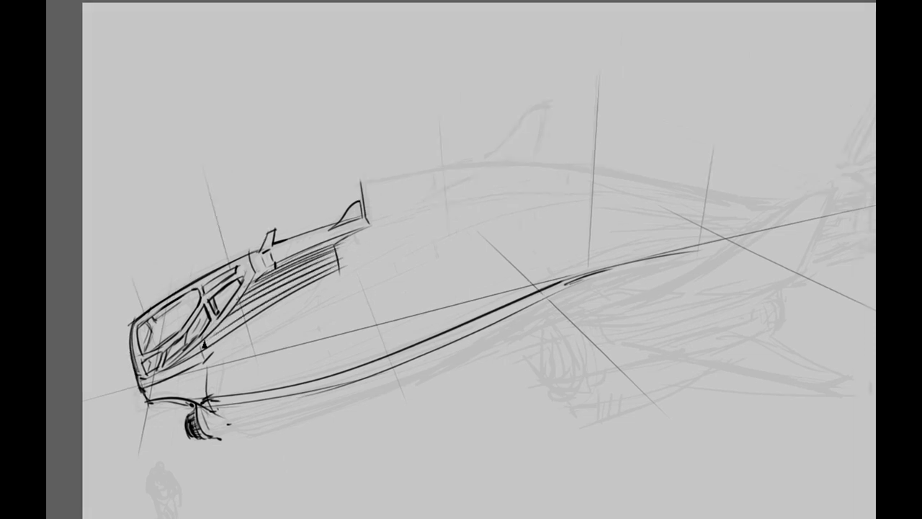
left_click_drag(336, 287, 347, 272)
Draw a raised dorsal block behind the small fairing and sweep the long spine curve and a second line below it toward the tail
mouse_move(250, 326)
left_mouse_down()
mouse_move(308, 296)
mouse_move(339, 223)
mouse_move(438, 169)
mouse_move(369, 224)
mouse_move(507, 200)
left_mouse_up()
key("ctrl+z")
key("ctrl+z")
left_click_drag(357, 222, 702, 213)
key("ctrl+z")
left_click_drag(453, 162, 465, 181)
key("ctrl+z")
mouse_move(350, 218)
left_mouse_down()
mouse_move(796, 209)
mouse_move(739, 195)
mouse_move(804, 151)
mouse_move(700, 142)
mouse_move(516, 151)
mouse_move(534, 173)
left_mouse_up()
key("ctrl+z")
mouse_move(389, 157)
left_mouse_down()
mouse_move(391, 184)
mouse_move(349, 207)
left_mouse_up()
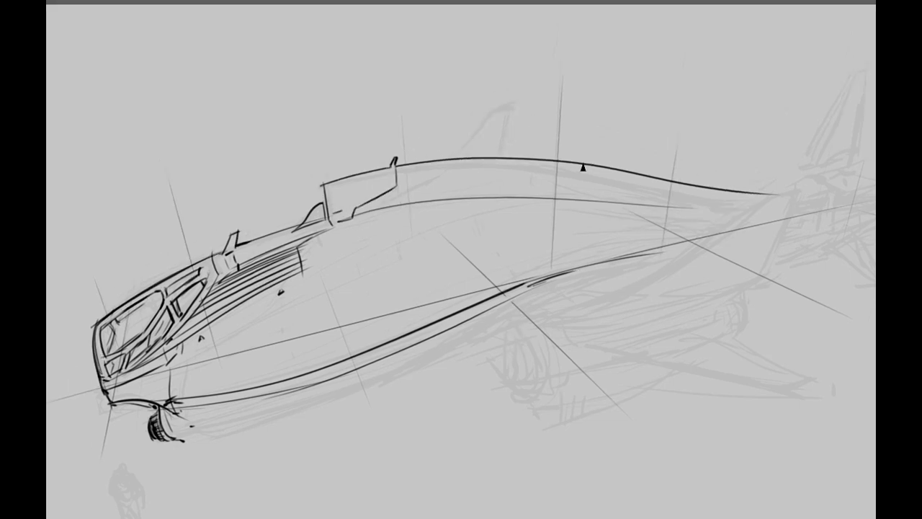
Add a stepped panel notch to the rear spine and draw lengthwise contour lines and cross seams over the upper hull
mouse_move(582, 162)
left_mouse_down()
mouse_move(569, 189)
mouse_move(540, 196)
left_mouse_up()
left_click_drag(219, 348, 589, 208)
left_click_drag(699, 209, 562, 203)
left_click_drag(371, 229, 398, 280)
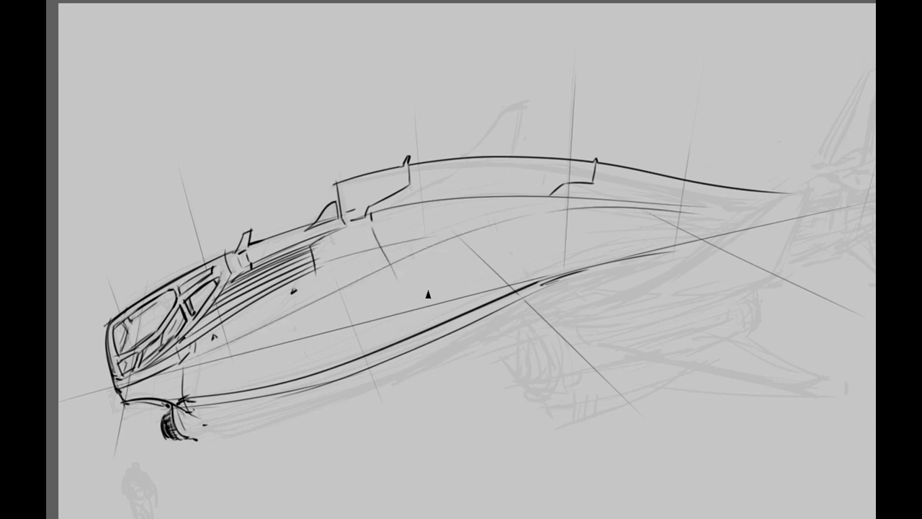
left_click_drag(568, 225, 593, 259)
Draw the lower hull band's bottom curve from the chin nozzle to mid-body, with a row of short dashes and panel divisions
left_click_drag(167, 409, 370, 353)
key("ctrl+z")
mouse_move(167, 409)
left_mouse_down()
mouse_move(484, 302)
mouse_move(531, 271)
left_mouse_up()
key("ctrl+z")
key("ctrl+z")
key("ctrl+z")
key("ctrl+z")
left_click_drag(174, 408, 521, 288)
left_click_drag(416, 290, 475, 279)
left_click_drag(333, 311, 491, 333)
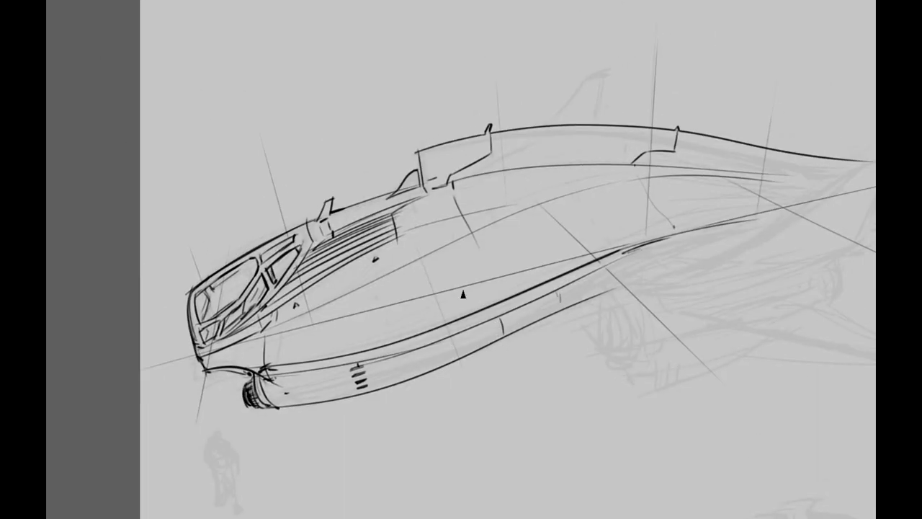
Fill three sections of the lower hull band with parallel ribbing that follows its curve
left_click_drag(335, 373, 364, 389)
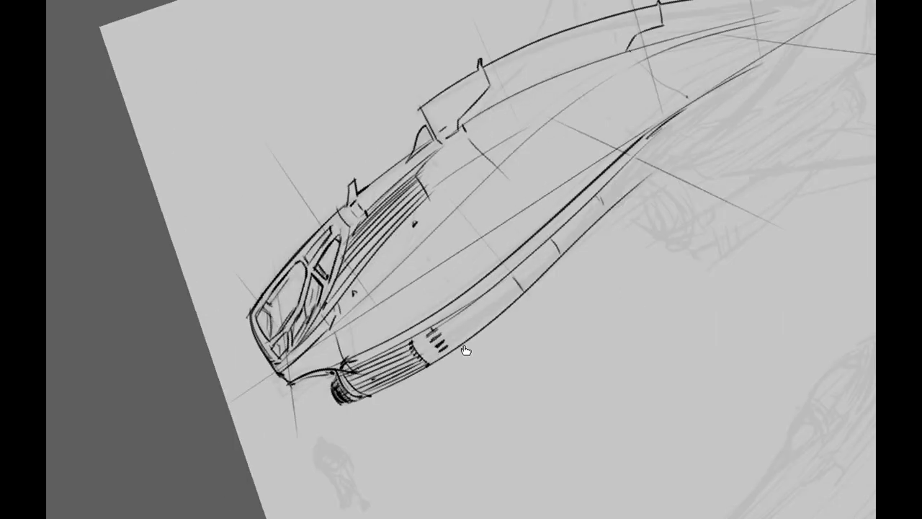
key("Escape")
mouse_move(414, 337)
left_mouse_down()
mouse_move(473, 319)
mouse_move(405, 344)
mouse_move(481, 326)
left_mouse_up()
left_click_drag(414, 357, 487, 329)
mouse_move(490, 317)
left_mouse_down()
mouse_move(417, 352)
mouse_move(516, 306)
left_mouse_up()
left_click_drag(459, 342, 517, 311)
mouse_move(572, 244)
left_mouse_down()
mouse_move(542, 269)
mouse_move(632, 254)
left_mouse_up()
left_click_drag(400, 206, 332, 231)
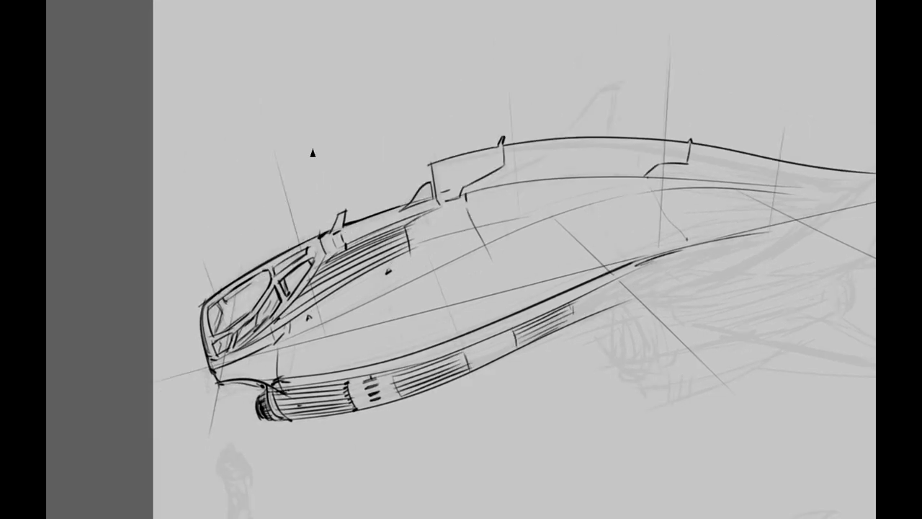
Thicken the canopy's roof line and the outline of the raised dorsal block
left_click_drag(216, 302, 339, 228)
key("ctrl+z")
left_click_drag(213, 302, 321, 235)
mouse_move(423, 188)
left_mouse_down()
mouse_move(374, 208)
mouse_move(433, 139)
mouse_move(376, 175)
mouse_move(425, 173)
mouse_move(485, 193)
left_mouse_up()
left_click_drag(393, 214, 513, 176)
mouse_move(577, 162)
left_mouse_down()
mouse_move(612, 158)
mouse_move(591, 162)
left_mouse_up()
Outline the engine intake below mid-body with a straight front edge and a rounded, bulging rear edge
mouse_move(475, 205)
left_mouse_down()
mouse_move(428, 241)
mouse_move(434, 383)
mouse_move(428, 241)
mouse_move(422, 281)
left_mouse_up()
key("ctrl+z")
left_click_drag(413, 235, 413, 303)
mouse_move(307, 377)
left_mouse_down()
mouse_move(447, 216)
mouse_move(438, 217)
mouse_move(511, 183)
mouse_move(480, 421)
left_mouse_up()
mouse_move(420, 276)
left_mouse_down()
mouse_move(460, 333)
mouse_move(494, 320)
mouse_move(360, 333)
mouse_move(390, 330)
left_mouse_up()
key("ctrl+z")
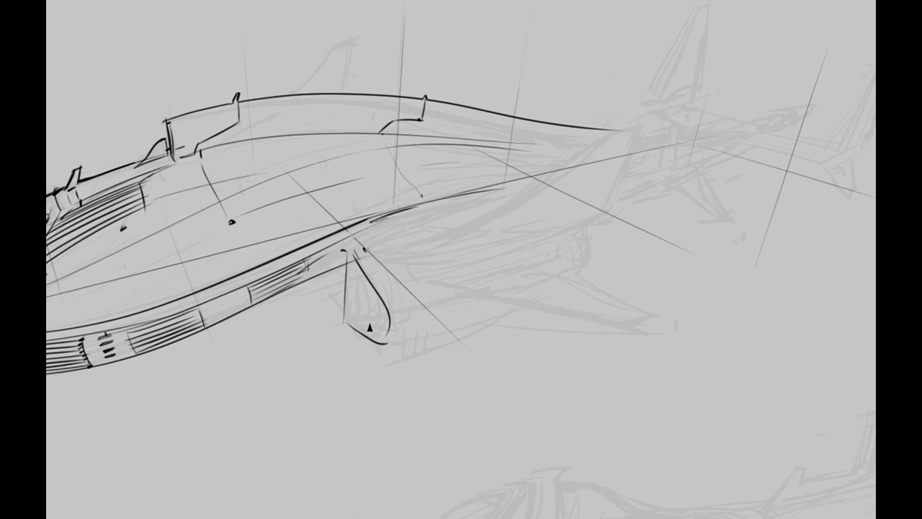
Add short slats and curved shading inside the intake and sweep the engine pod's underside curve back from its base
left_click_drag(430, 205, 492, 176)
mouse_move(455, 286)
left_mouse_down()
mouse_move(424, 283)
mouse_move(569, 298)
mouse_move(547, 229)
left_mouse_up()
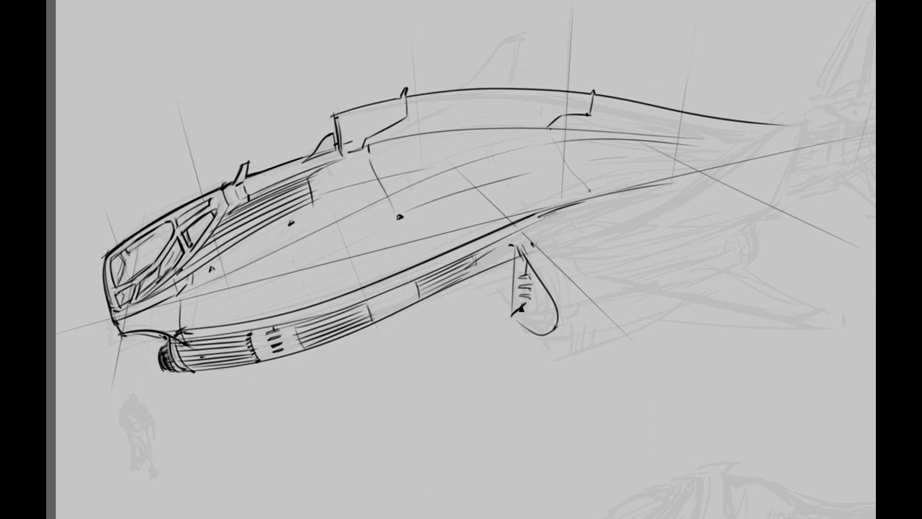
left_click_drag(521, 308, 485, 294)
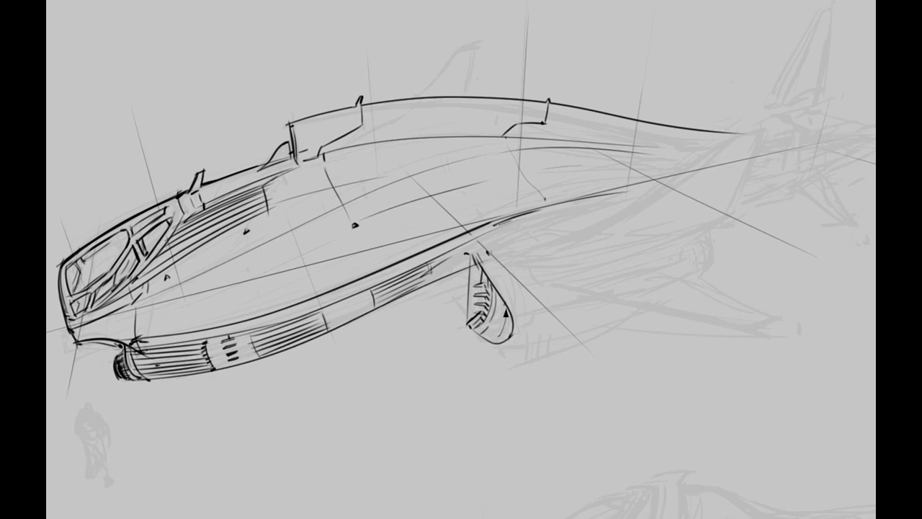
left_click_drag(560, 340, 508, 339)
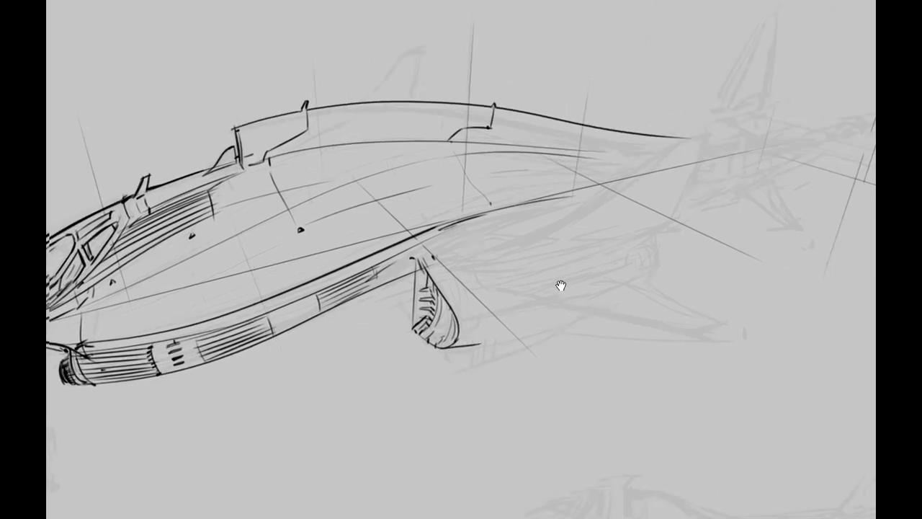
left_click_drag(440, 348, 587, 315)
left_click_drag(486, 266, 474, 303)
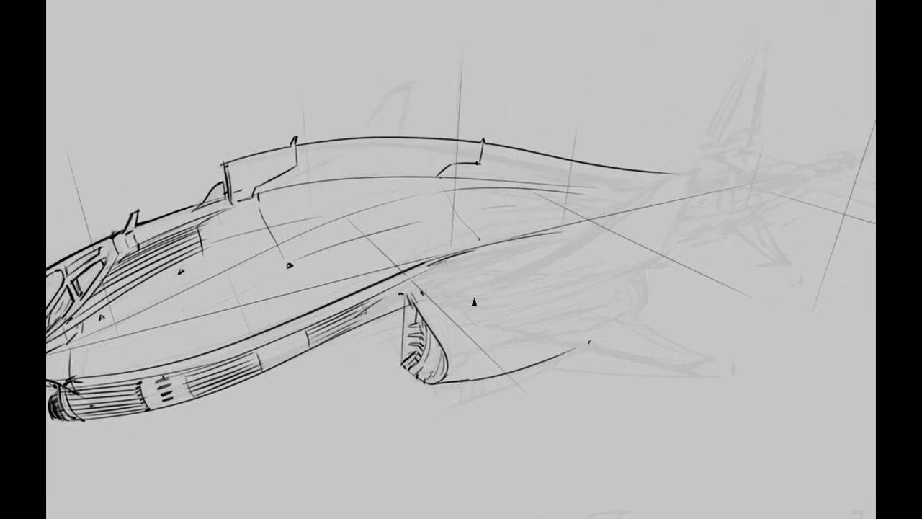
Check the side-view thumbnail sheet, and draw a double curved fairing arching from the hull line above the intake
key("ctrl+Tab")
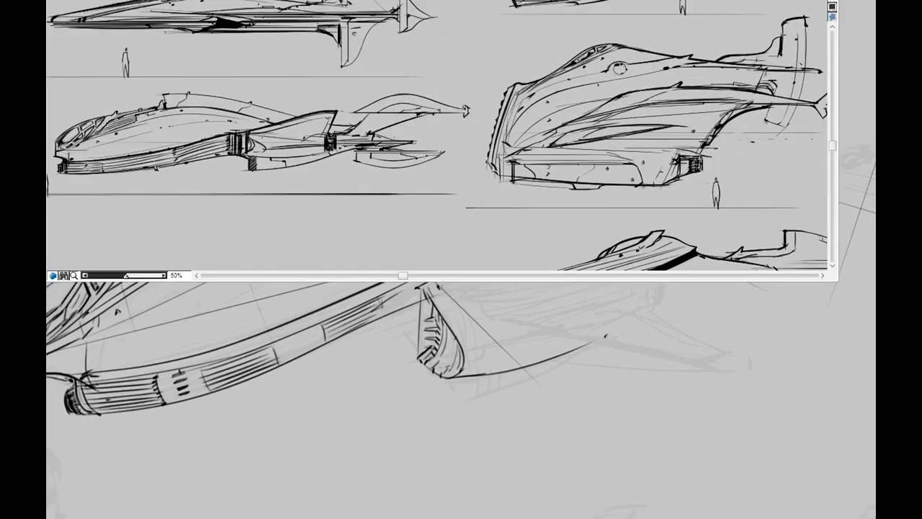
left_click_drag(698, 84, 279, 0)
key("ctrl+Tab")
mouse_move(396, 281)
left_mouse_down()
mouse_move(360, 297)
mouse_move(569, 223)
left_mouse_up()
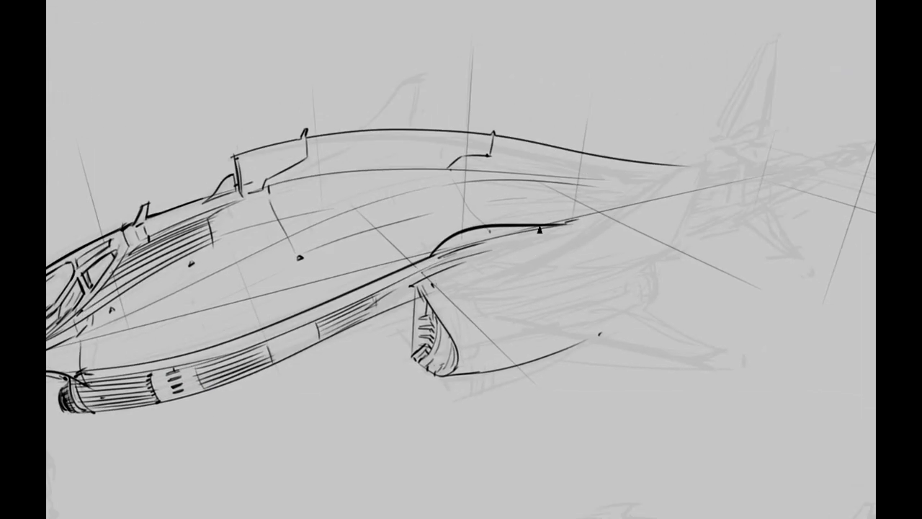
left_click_drag(440, 264, 581, 229)
key("ctrl+z")
left_click_drag(434, 272, 573, 228)
mouse_move(448, 250)
left_mouse_down()
mouse_move(525, 235)
mouse_move(501, 244)
left_mouse_up()
Darken the intake's front edge and draw a rounded contour loop on the engine pod with small detail ticks
left_click_drag(466, 284, 415, 318)
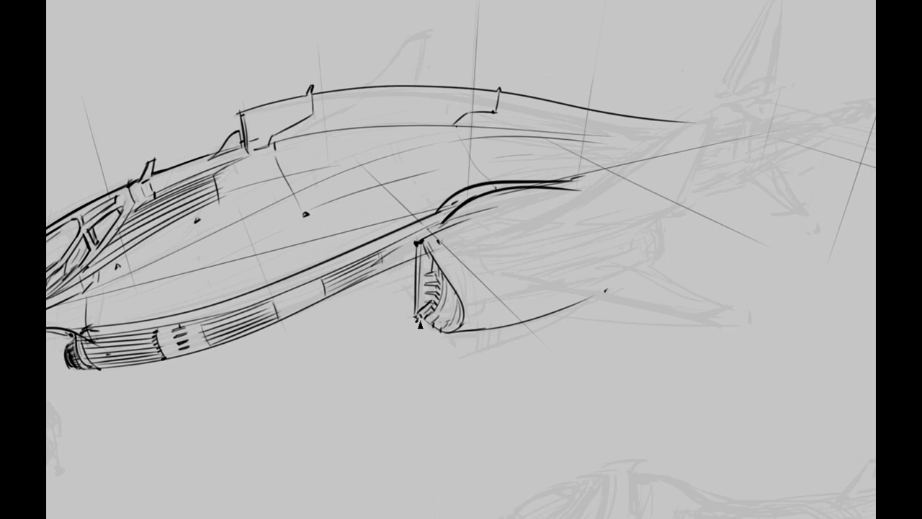
mouse_move(501, 339)
left_mouse_down()
mouse_move(472, 310)
mouse_move(497, 295)
left_mouse_up()
left_click_drag(504, 336, 454, 343)
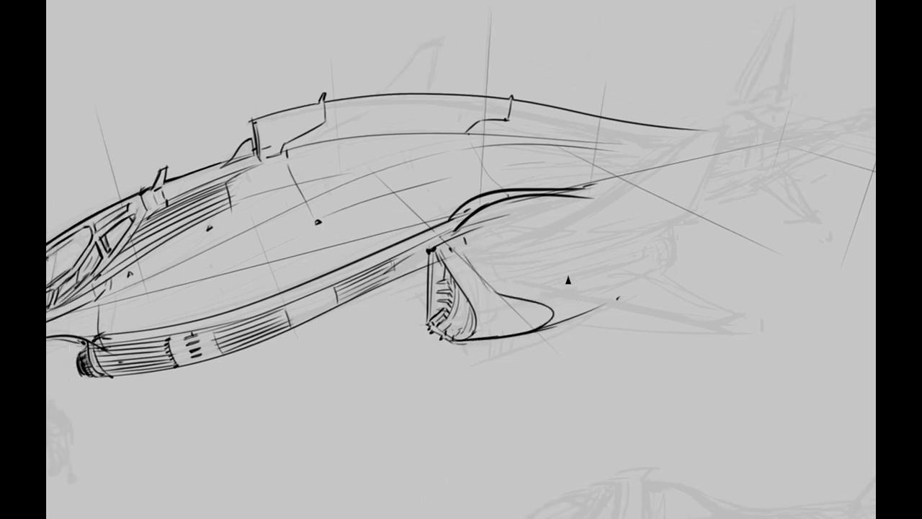
left_click_drag(557, 274, 524, 315)
left_click_drag(657, 228, 560, 246)
left_click_drag(472, 306, 419, 281)
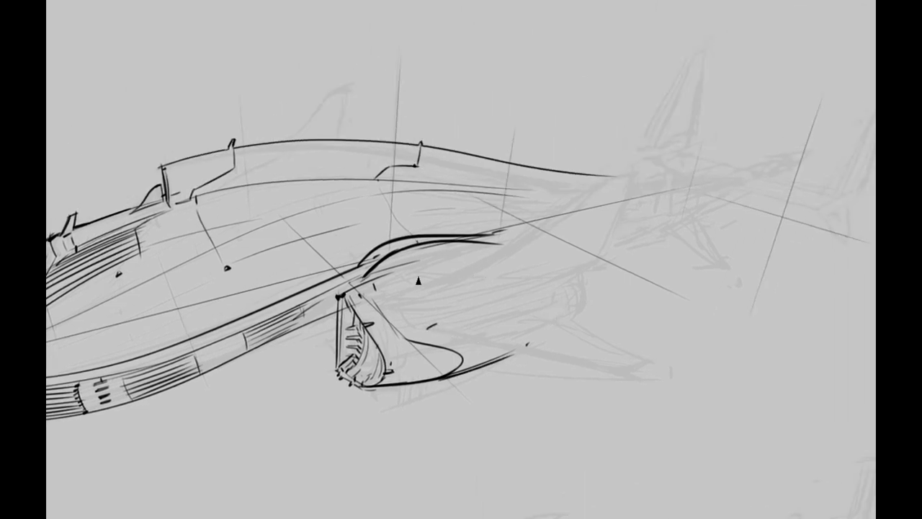
Outline the large swept fin above the engine pod with a long curved leading edge, slanted trailing edge and straight base
left_click_drag(448, 252, 406, 296)
left_click_drag(311, 319, 581, 190)
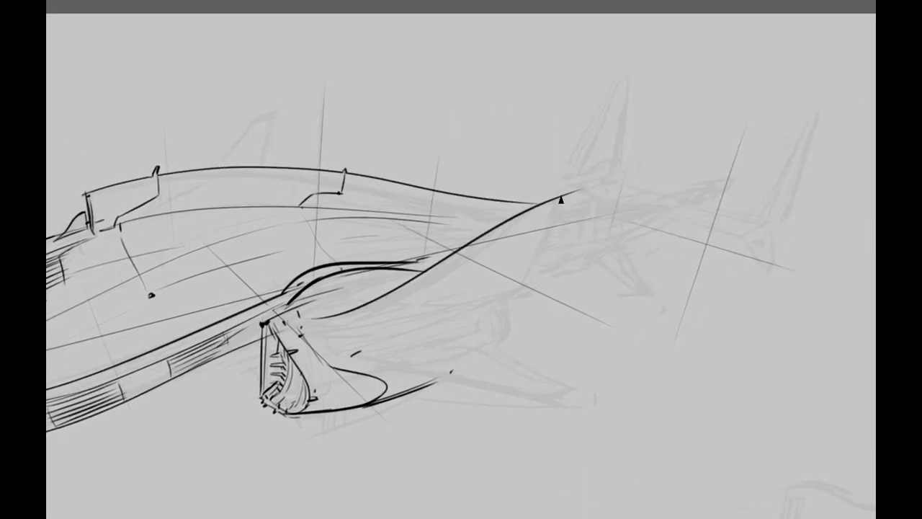
key("6")
left_click_drag(590, 308, 542, 321)
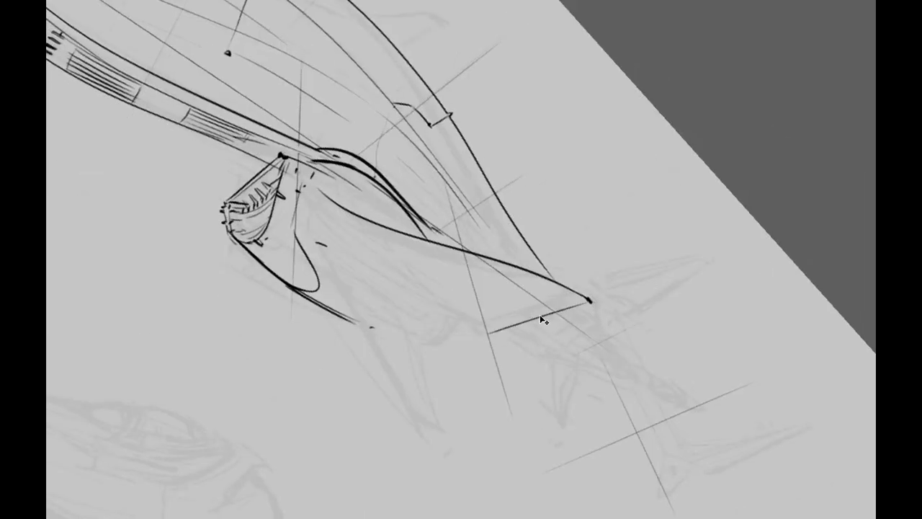
key("5")
left_click_drag(393, 278, 616, 236)
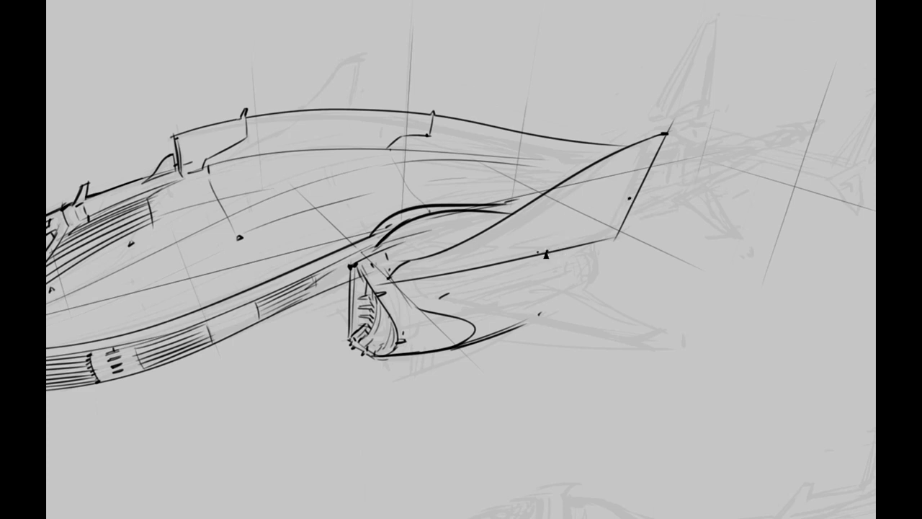
Draw the pointed lower wing projecting from the engine pod with a double-lined root, and add a curved panel line on the fin
left_click_drag(683, 165, 761, 188)
mouse_move(465, 306)
left_mouse_down()
mouse_move(699, 264)
mouse_move(654, 274)
left_mouse_up()
left_click_drag(482, 319, 629, 292)
mouse_move(487, 322)
left_mouse_down()
mouse_move(622, 296)
mouse_move(373, 359)
mouse_move(612, 296)
left_mouse_up()
key("5")
left_click_drag(513, 350, 545, 342)
key("4")
key("4")
left_click_drag(465, 295, 587, 274)
key("ctrl+z")
key("5")
left_click_drag(546, 343, 751, 351)
left_click_drag(713, 217, 654, 249)
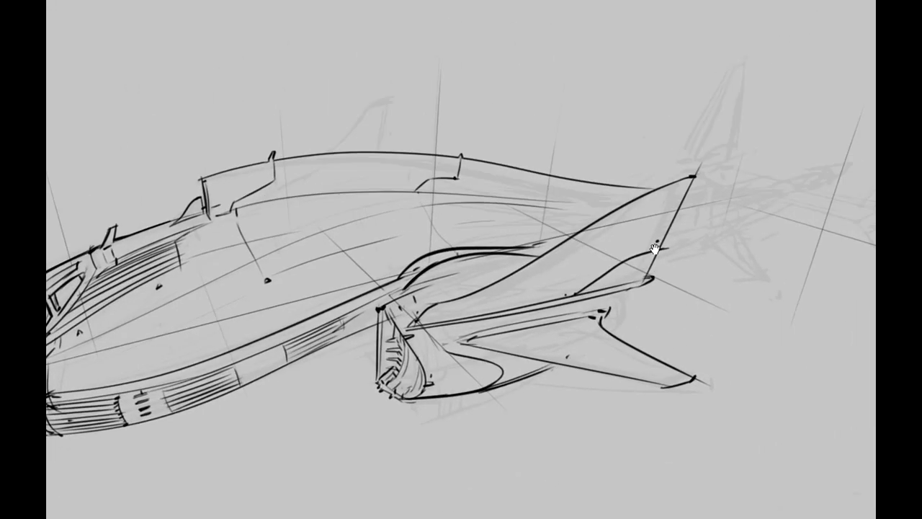
Draw a rounded exhaust nozzle with short hatching at the pod's rear, between the large fin and the lower wing
left_click_drag(635, 302, 608, 265)
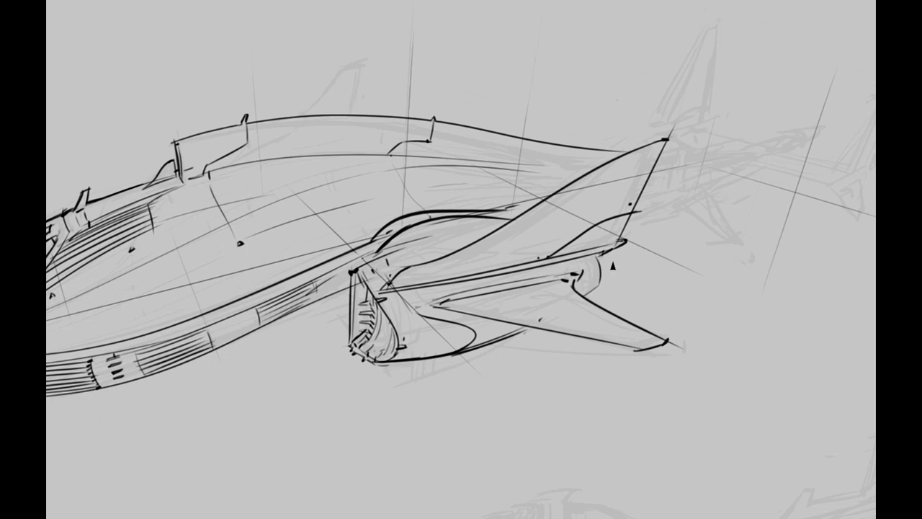
mouse_move(599, 273)
left_mouse_down()
mouse_move(611, 268)
mouse_move(589, 275)
mouse_move(590, 296)
left_mouse_up()
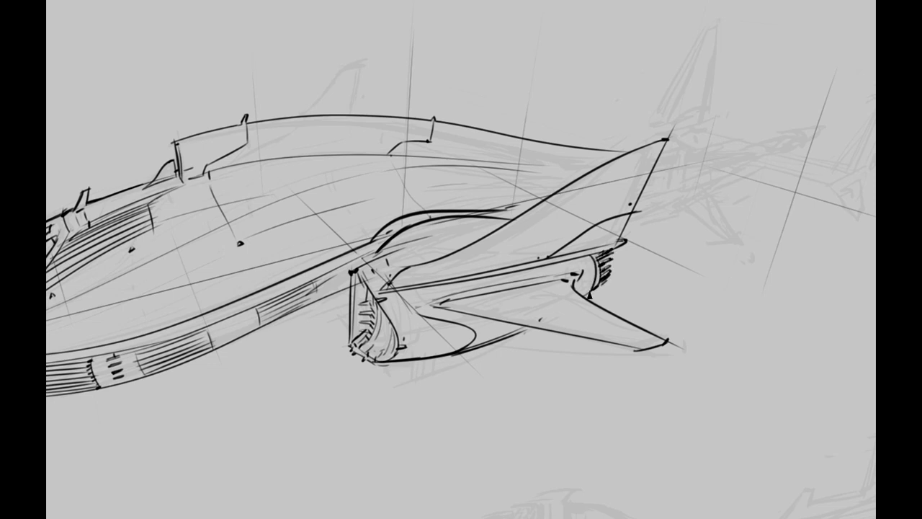
left_click_drag(417, 283, 503, 273)
left_click_drag(544, 314, 522, 341)
mouse_move(729, 113)
left_mouse_down()
mouse_move(687, 134)
mouse_move(654, 181)
left_mouse_up()
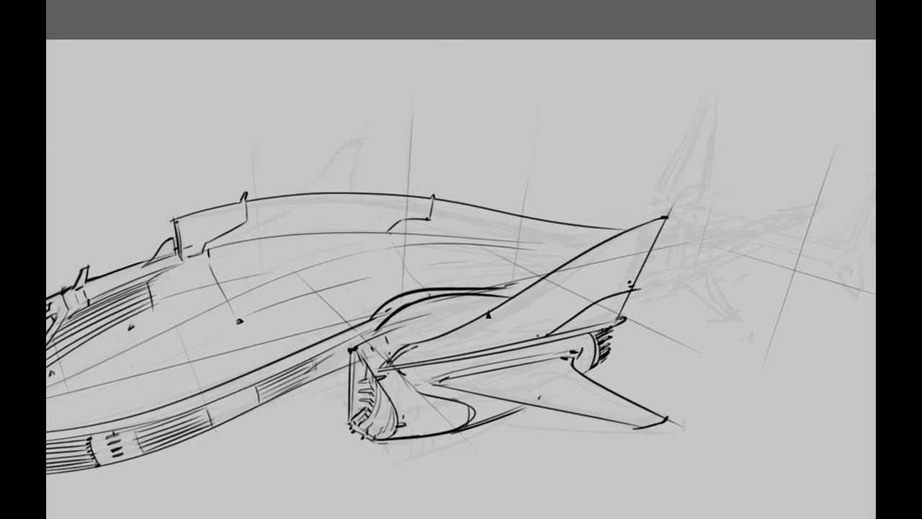
left_click_drag(490, 315, 543, 295)
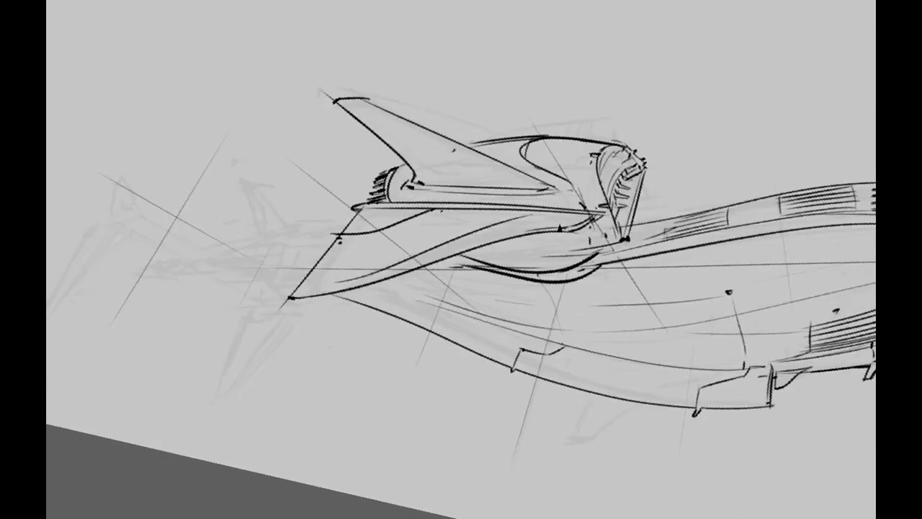
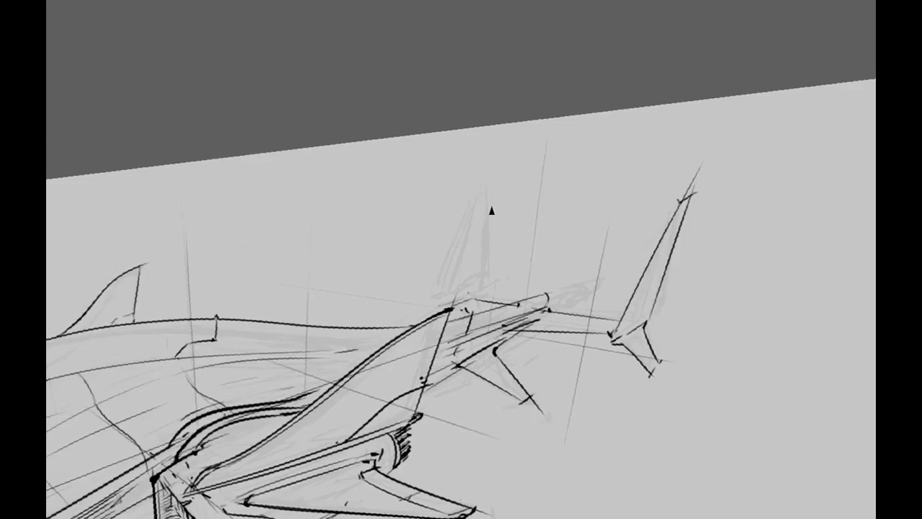
Draw a perspective guide from the far tail fin's tip and mark the matching tip width for the near tail fin
left_click_drag(522, 200, 834, 208)
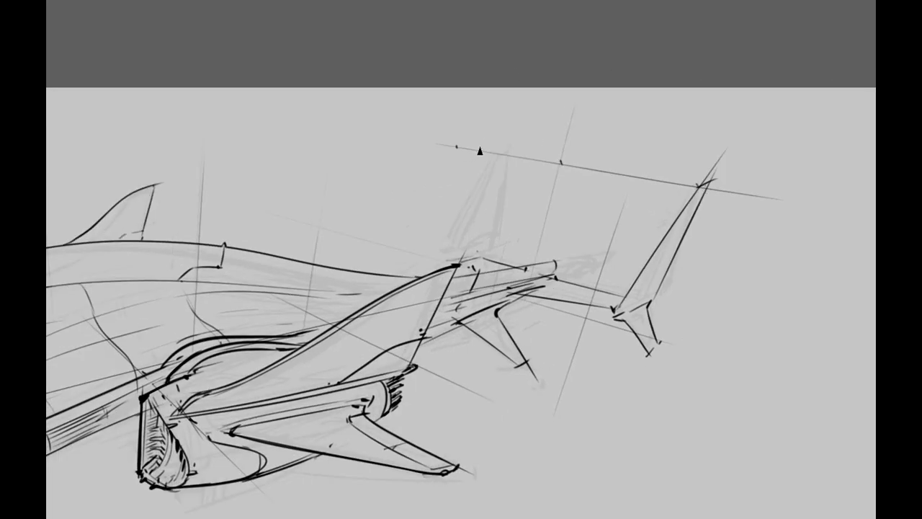
left_click_drag(479, 279, 480, 260)
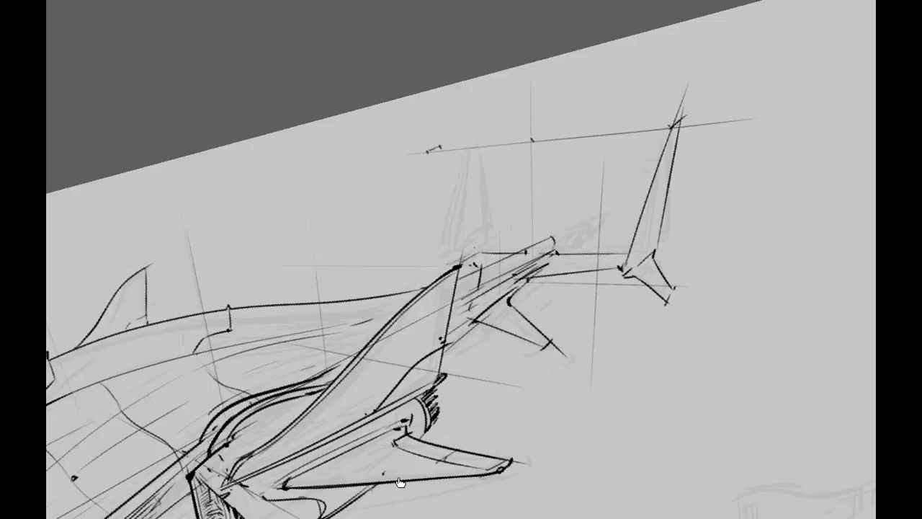
left_click_drag(572, 243, 562, 237)
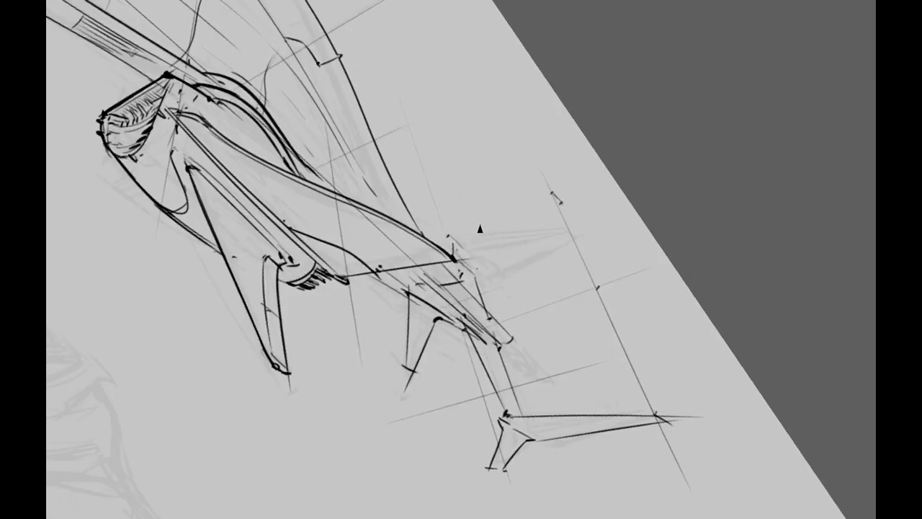
Outline the tall narrow near tail fin from the marked tip down to the tail boom
left_click_drag(495, 216, 581, 182)
left_click_drag(470, 171, 472, 258)
mouse_move(468, 212)
left_mouse_down()
mouse_move(494, 191)
mouse_move(822, 58)
left_mouse_up()
mouse_move(618, 192)
left_mouse_down()
mouse_move(574, 246)
mouse_move(632, 356)
mouse_move(632, 257)
left_mouse_up()
mouse_move(495, 310)
left_mouse_down()
mouse_move(731, 238)
mouse_move(520, 178)
left_mouse_up()
mouse_move(532, 232)
left_mouse_down()
mouse_move(505, 291)
mouse_move(649, 238)
left_mouse_up()
mouse_move(620, 211)
left_mouse_down()
mouse_move(560, 203)
mouse_move(570, 218)
mouse_move(692, 235)
mouse_move(621, 301)
mouse_move(623, 200)
mouse_move(738, 178)
mouse_move(595, 350)
left_mouse_up()
scroll(595, 350, "down", 5)
scroll(595, 350, "up", 5)
mouse_move(735, 209)
left_mouse_down()
mouse_move(740, 222)
mouse_move(648, 198)
mouse_move(713, 185)
mouse_move(605, 182)
mouse_move(808, 147)
left_mouse_up()
Draw an oval port followed by a row of short dashes on the hull side above the lower band
left_click_drag(324, 288, 479, 267)
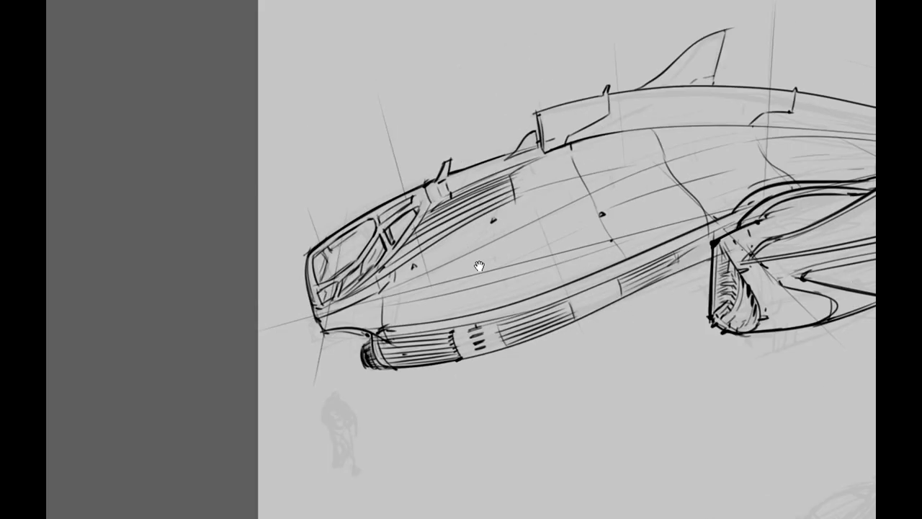
left_click_drag(451, 305, 469, 306)
mouse_move(395, 206)
left_mouse_down()
mouse_move(421, 199)
mouse_move(393, 203)
mouse_move(435, 210)
mouse_move(426, 200)
left_mouse_up()
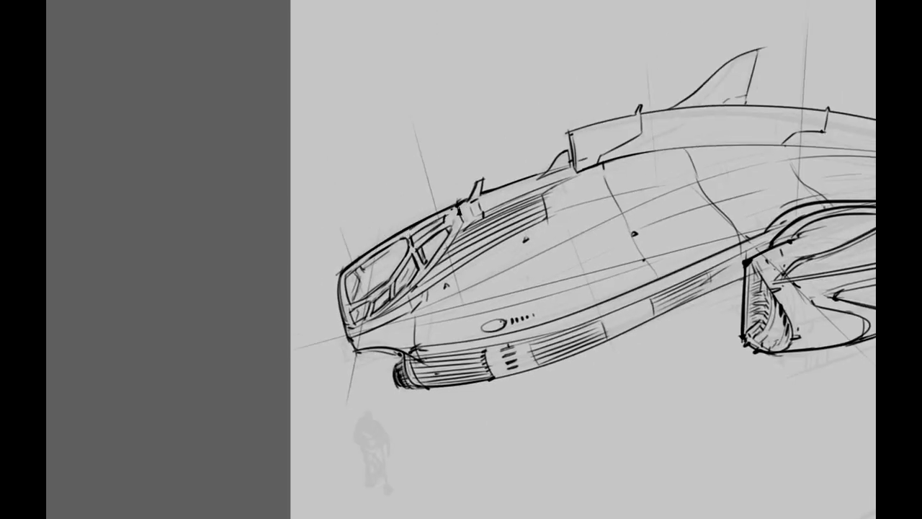
Thicken the canopy window frames, shade the front window, and add small marks along the upper nose
left_click_drag(462, 213, 468, 204)
left_click_drag(354, 265, 421, 231)
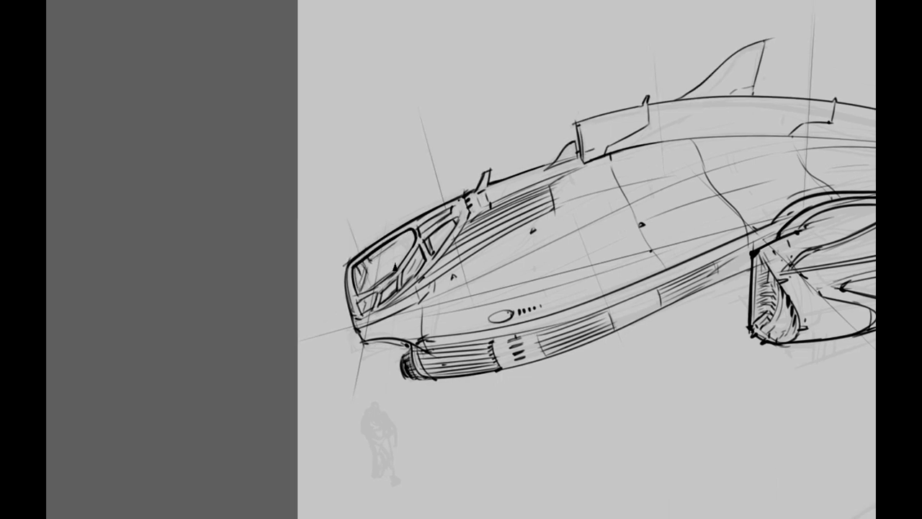
mouse_move(405, 242)
left_mouse_down()
mouse_move(355, 279)
mouse_move(396, 281)
left_mouse_up()
mouse_move(354, 303)
left_mouse_down()
mouse_move(386, 287)
mouse_move(342, 329)
mouse_move(286, 320)
left_mouse_up()
left_click_drag(578, 235, 464, 267)
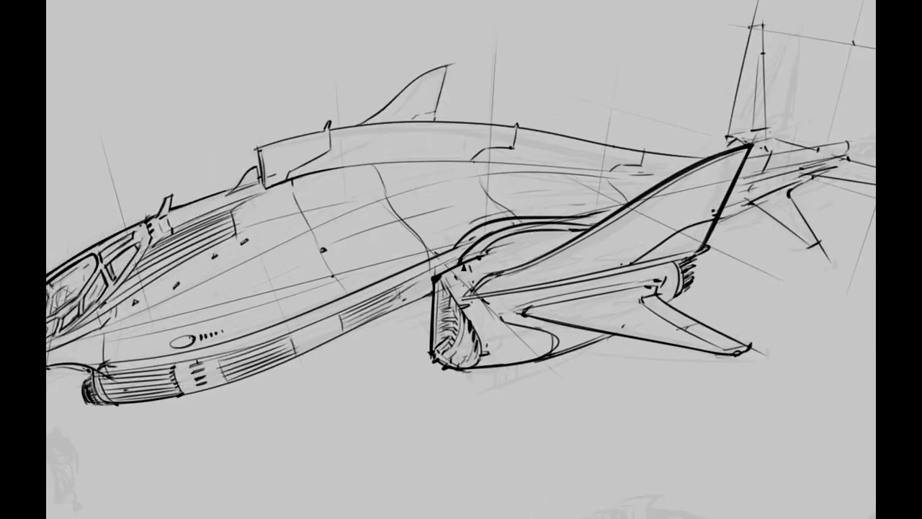
Thicken the intake's slanted rear edge and add small detail marks on the engine pod
key("4")
key("4")
key("4")
key("4")
key("4")
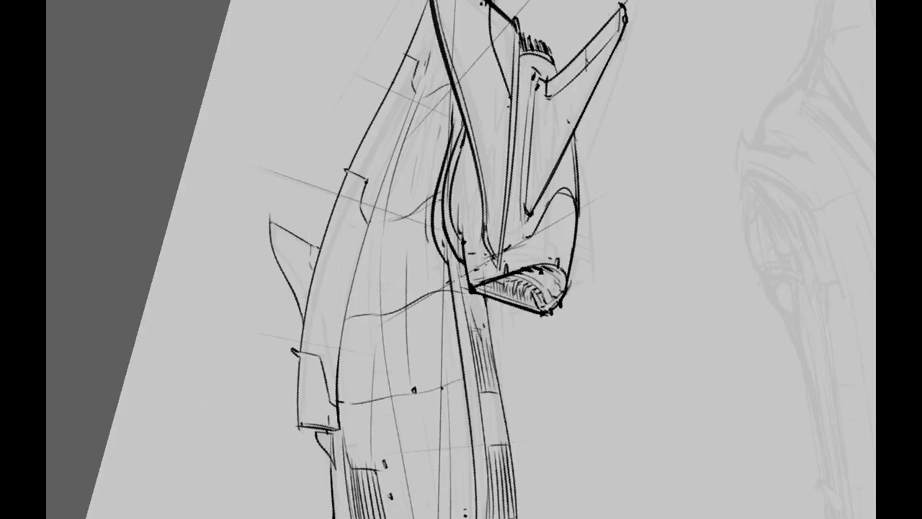
key("5")
left_click_drag(476, 321, 426, 289)
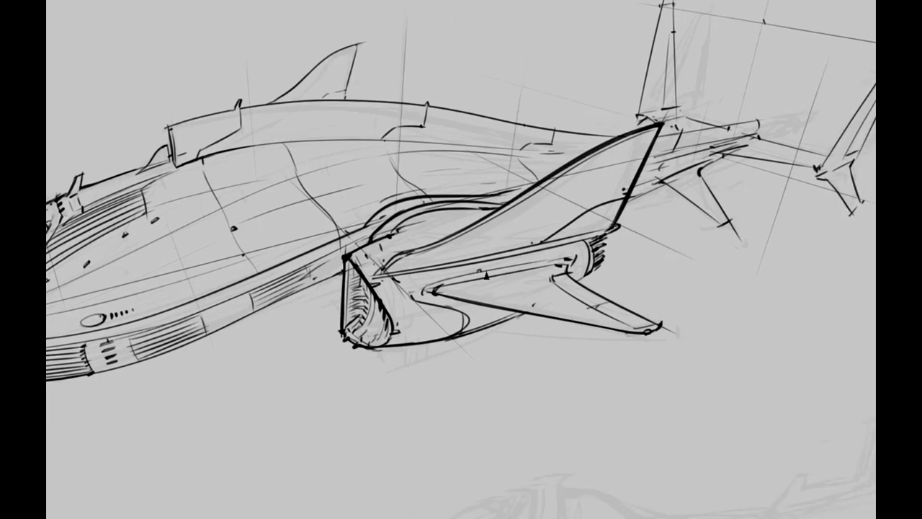
Add a rounded ribbed vent ahead of the oval port and extend the mid-hull seam down to the lower hull line
left_click_drag(537, 264, 555, 211)
mouse_move(375, 228)
left_mouse_down()
mouse_move(537, 137)
mouse_move(425, 232)
mouse_move(418, 195)
mouse_move(426, 242)
mouse_move(425, 222)
mouse_move(446, 239)
mouse_move(422, 280)
left_mouse_up()
left_click_drag(360, 345, 429, 241)
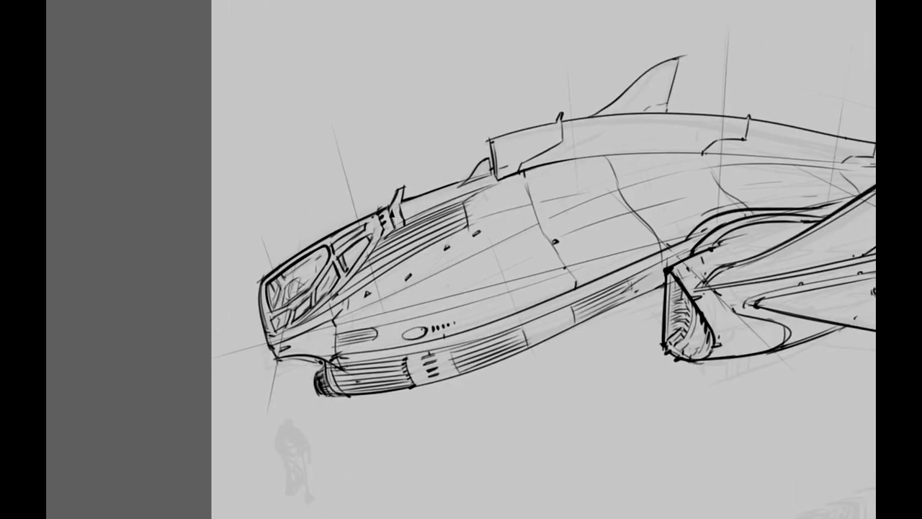
Add small dash and dot marks on the hull side behind the canopy and along the curved panel seams
left_click_drag(374, 214, 398, 171)
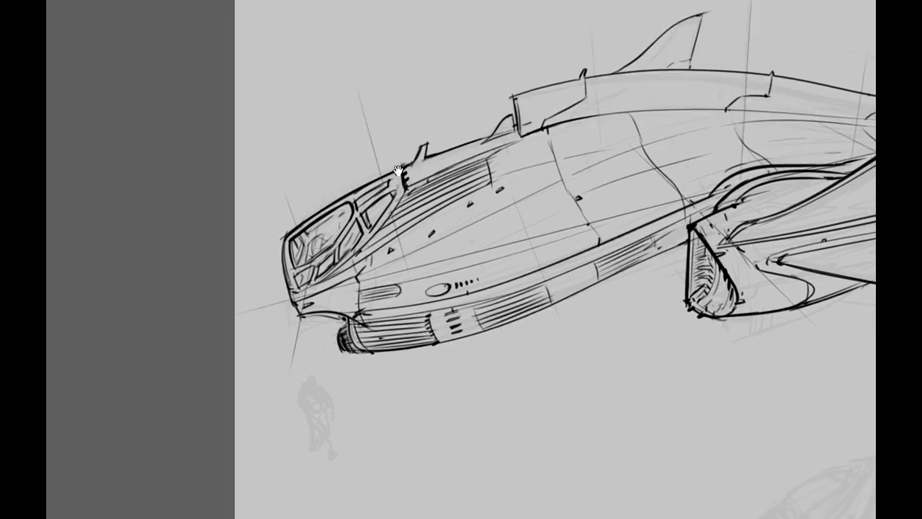
left_click_drag(324, 286, 283, 300)
left_click_drag(357, 252, 172, 259)
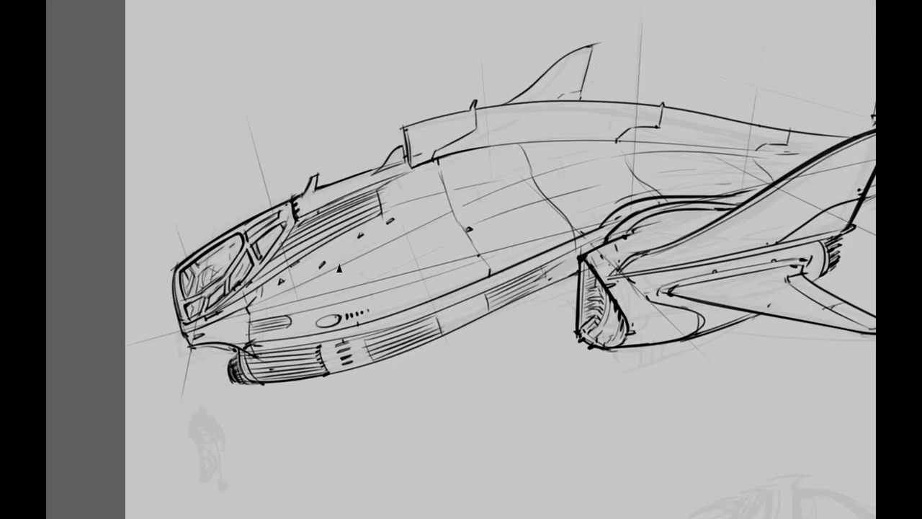
left_click_drag(417, 150, 505, 195)
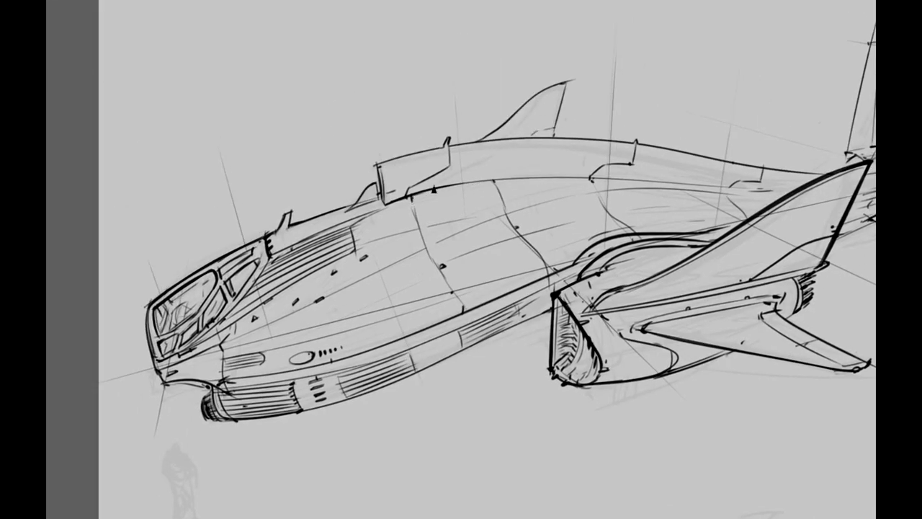
Look over the aircraft and fish photos in the research image file FZD_FISHFIGHTERS_RESEARCH_IMAGES_01.PSD
key("ctrl+Tab")
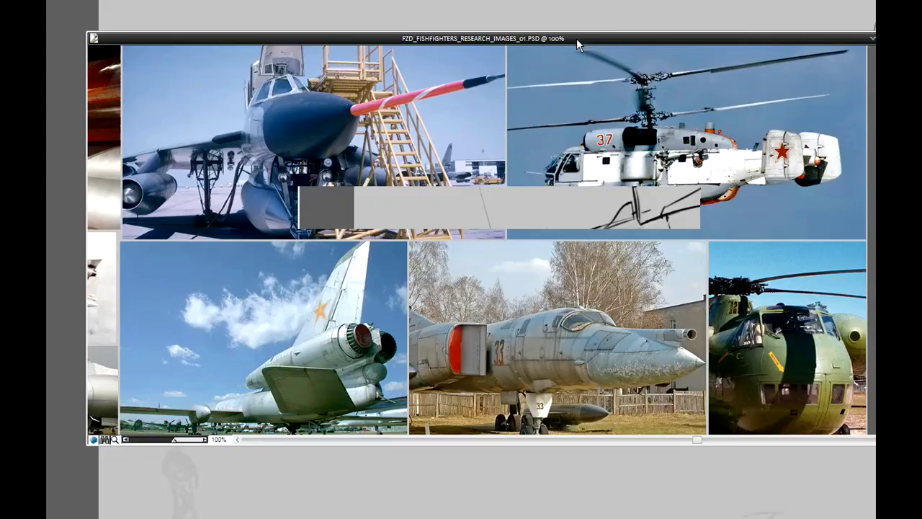
mouse_move(624, 281)
left_mouse_down()
mouse_move(621, 152)
mouse_move(562, 230)
mouse_move(191, 229)
mouse_move(458, 236)
mouse_move(397, 449)
left_mouse_up()
mouse_move(534, 228)
left_mouse_down()
mouse_move(535, 237)
mouse_move(330, 290)
mouse_move(331, 220)
mouse_move(457, 248)
mouse_move(604, 167)
mouse_move(586, 206)
mouse_move(545, 169)
mouse_move(538, 261)
left_mouse_up()
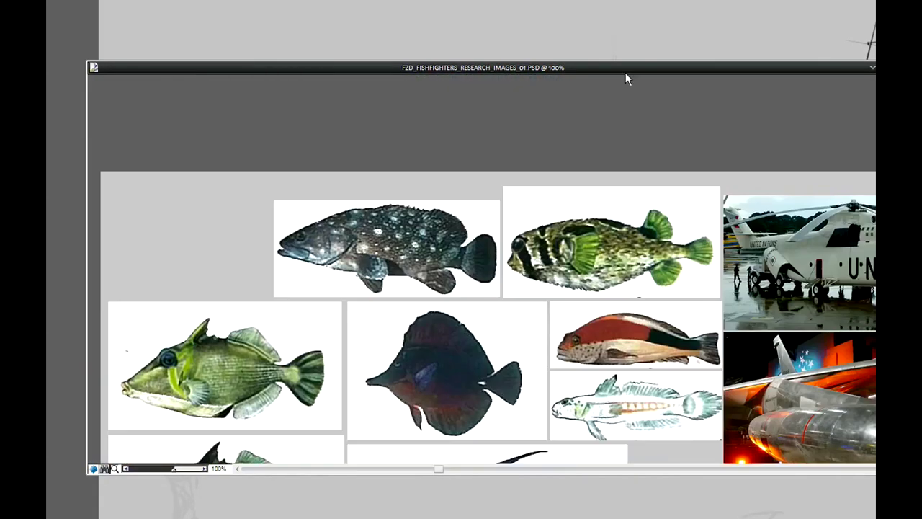
key("ctrl+Tab")
mouse_move(570, 214)
left_mouse_down()
mouse_move(425, 173)
mouse_move(444, 196)
left_mouse_up()
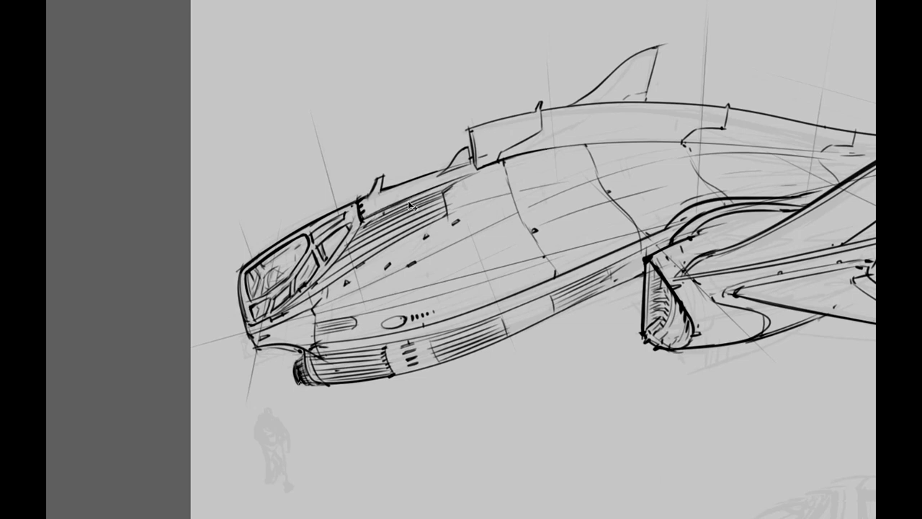
left_click_drag(465, 163, 492, 167)
key("ctrl+Tab")
left_click_drag(810, 84, 621, 0)
key("ctrl+Tab")
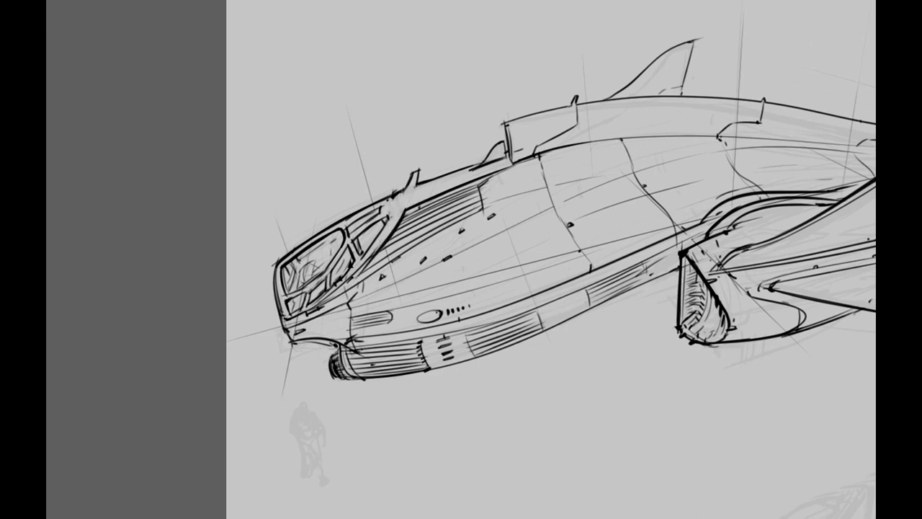
Redraw the canopy's lower rear frame as one bold curve sweeping from the nose up into the small top fin
left_click_drag(292, 323, 385, 259)
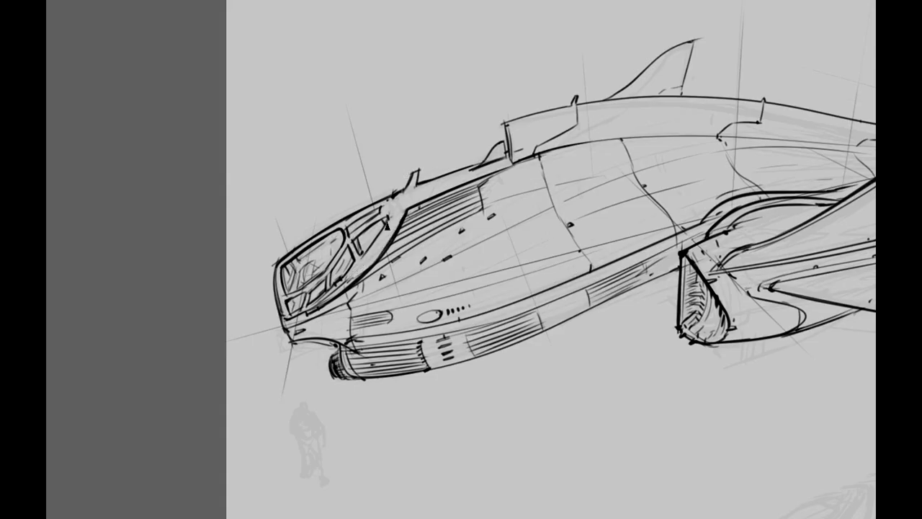
left_click_drag(400, 189, 369, 267)
mouse_move(396, 225)
left_mouse_down()
mouse_move(368, 272)
mouse_move(337, 293)
left_mouse_up()
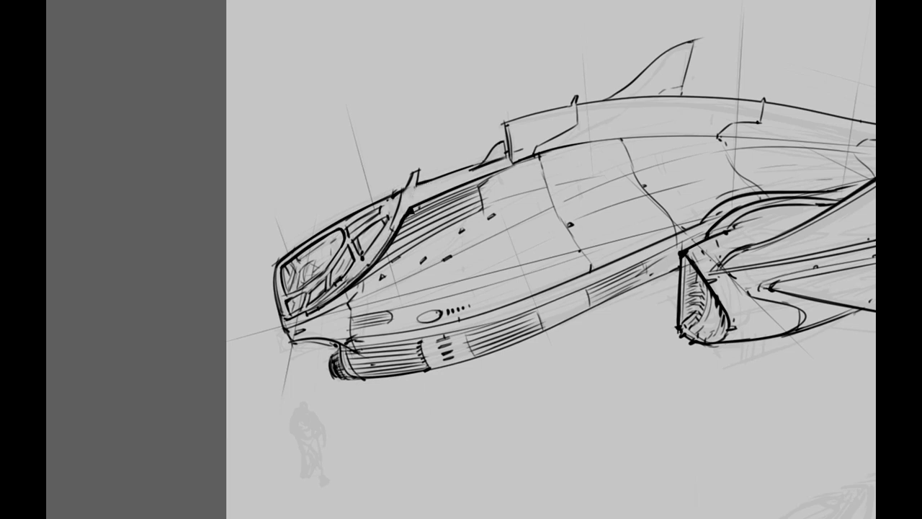
left_click_drag(404, 216, 460, 164)
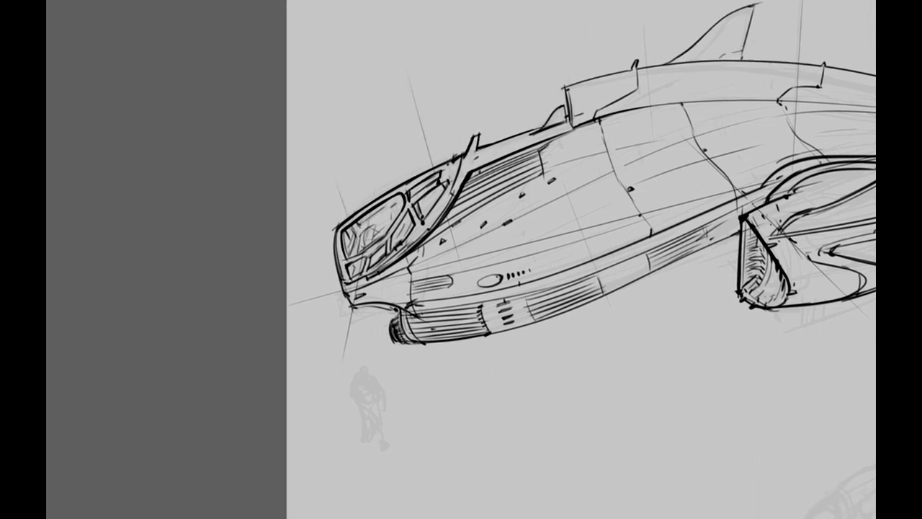
Add small marks near the upper hull seams and hatch the inner rim of the arch where the wing pod joins
left_click_drag(525, 189, 457, 203)
left_click_drag(538, 150, 433, 209)
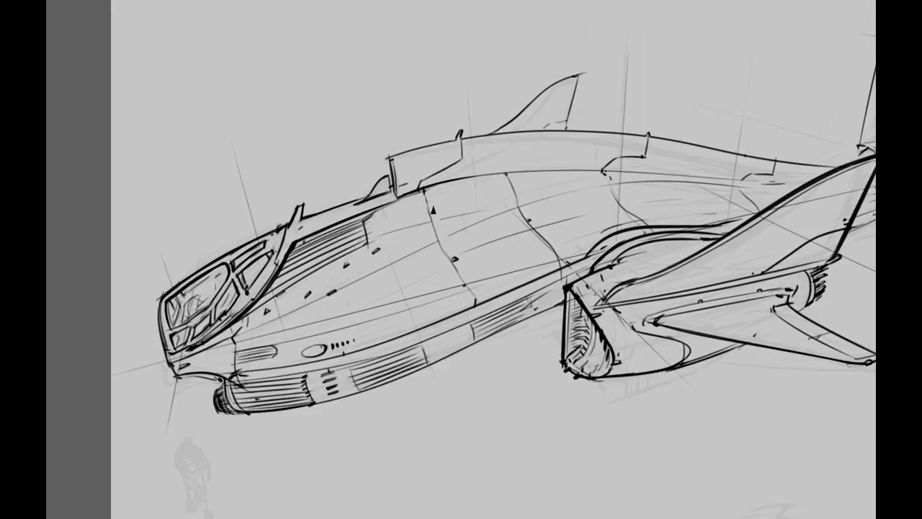
left_click_drag(524, 177, 488, 198)
left_click_drag(643, 316, 530, 250)
mouse_move(461, 271)
left_mouse_down()
mouse_move(475, 256)
mouse_move(501, 320)
left_mouse_up()
left_click_drag(465, 243, 497, 224)
mouse_move(461, 259)
left_mouse_down()
mouse_move(425, 284)
mouse_move(623, 230)
left_mouse_up()
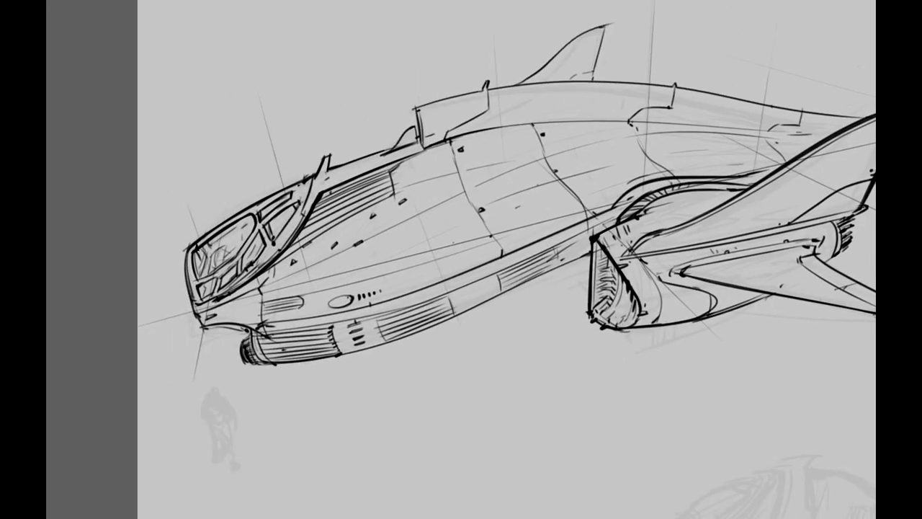
Redraw the faded standing figure below the nose in clean lines, with head, vest, bent arm and legs
mouse_move(303, 175)
left_mouse_down()
mouse_move(345, 179)
mouse_move(332, 216)
mouse_move(308, 219)
mouse_move(613, 346)
left_mouse_up()
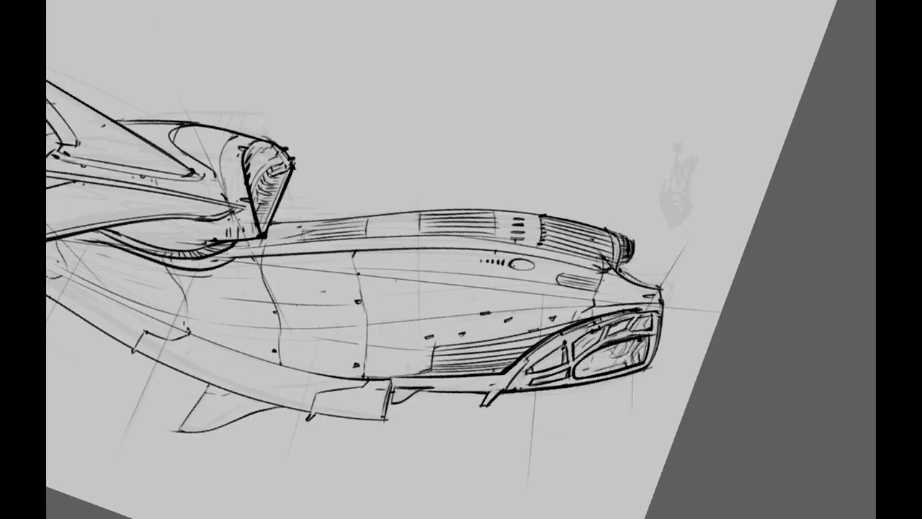
key("m")
scroll(461, 260, "down", 5)
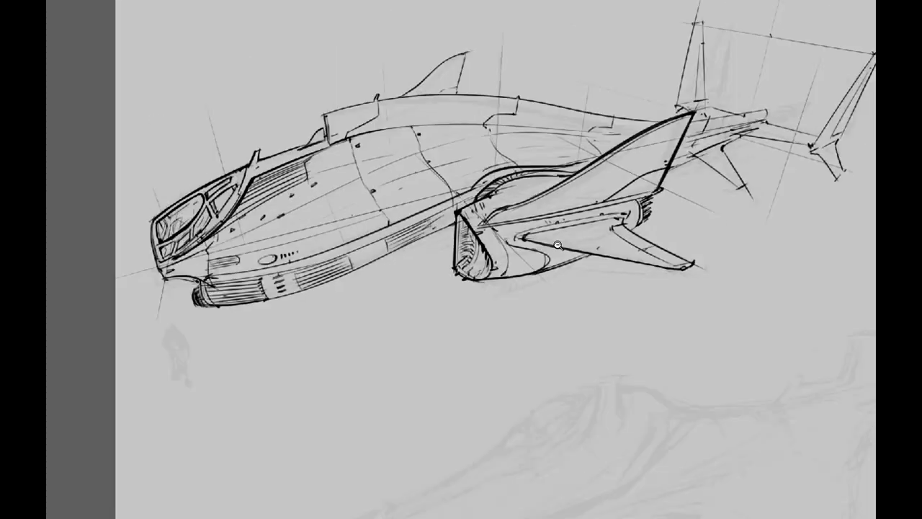
scroll(462, 259, "up", 5)
mouse_move(372, 303)
left_mouse_down()
mouse_move(361, 333)
mouse_move(548, 262)
mouse_move(572, 210)
mouse_move(583, 216)
mouse_move(569, 230)
mouse_move(586, 240)
mouse_move(575, 238)
mouse_move(634, 209)
left_mouse_up()
scroll(570, 221, "down", 2)
mouse_move(615, 252)
left_mouse_down()
mouse_move(486, 214)
mouse_move(635, 251)
mouse_move(488, 213)
left_mouse_up()
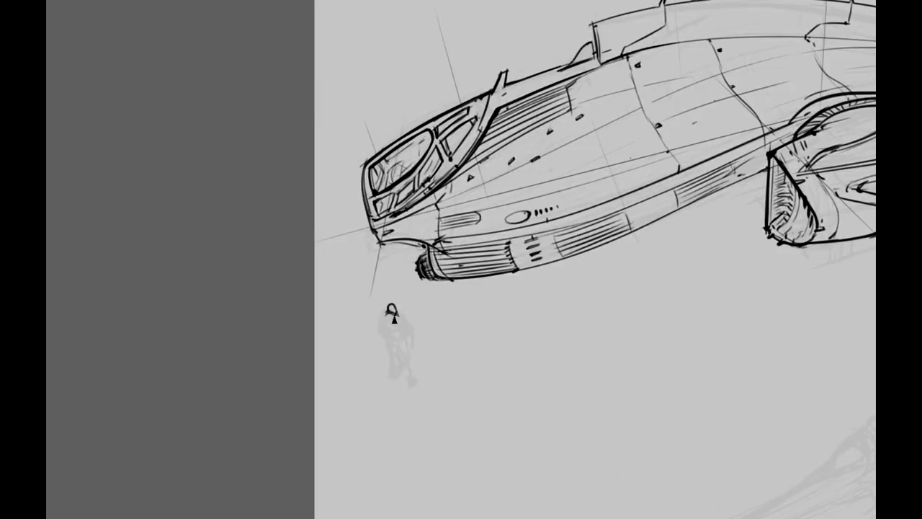
mouse_move(397, 317)
left_mouse_down()
mouse_move(408, 362)
mouse_move(389, 356)
mouse_move(407, 386)
left_mouse_up()
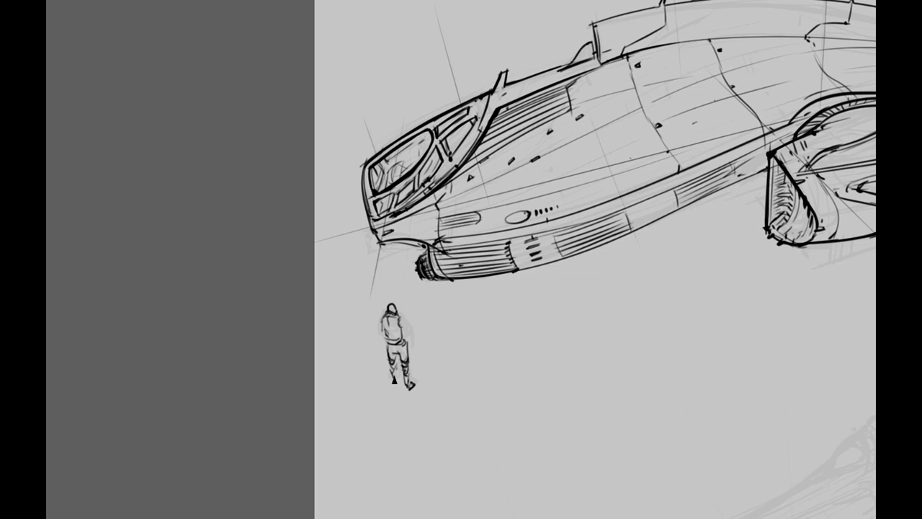
mouse_move(400, 322)
left_mouse_down()
mouse_move(405, 348)
mouse_move(385, 352)
mouse_move(400, 345)
left_mouse_up()
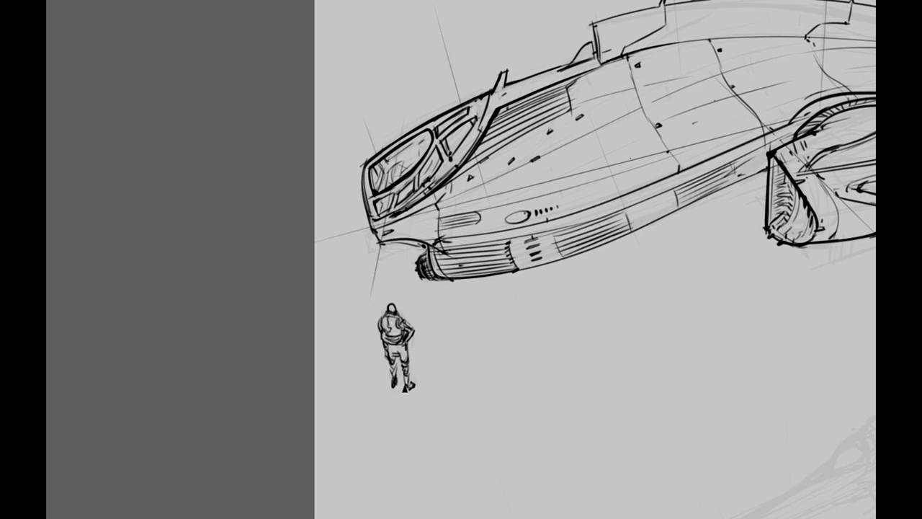
left_click_drag(577, 260, 542, 272)
left_click_drag(383, 312, 407, 383)
Dot a few ground specks beside the standing figure and add small frame bars to the canopy's upper rear window
left_click_drag(322, 341, 393, 306)
left_click_drag(461, 274, 578, 276)
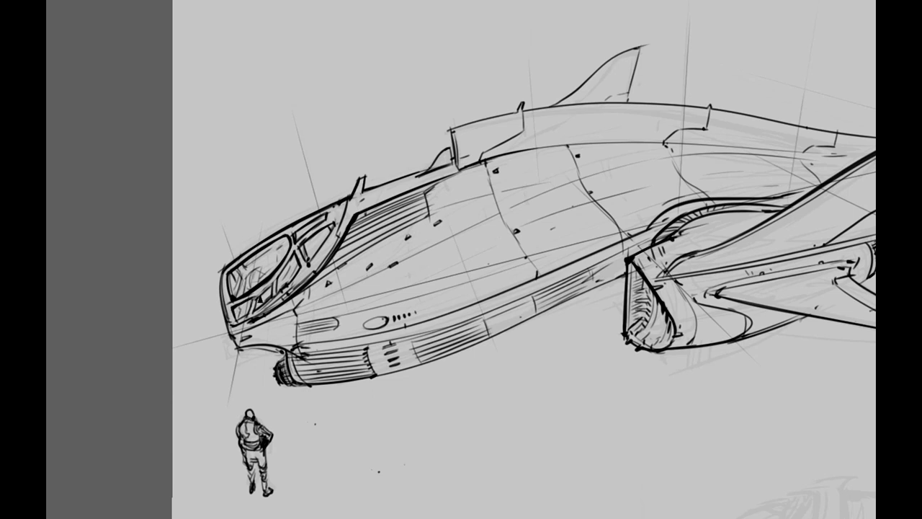
mouse_move(461, 274)
left_mouse_down()
mouse_move(422, 249)
mouse_move(461, 250)
left_mouse_up()
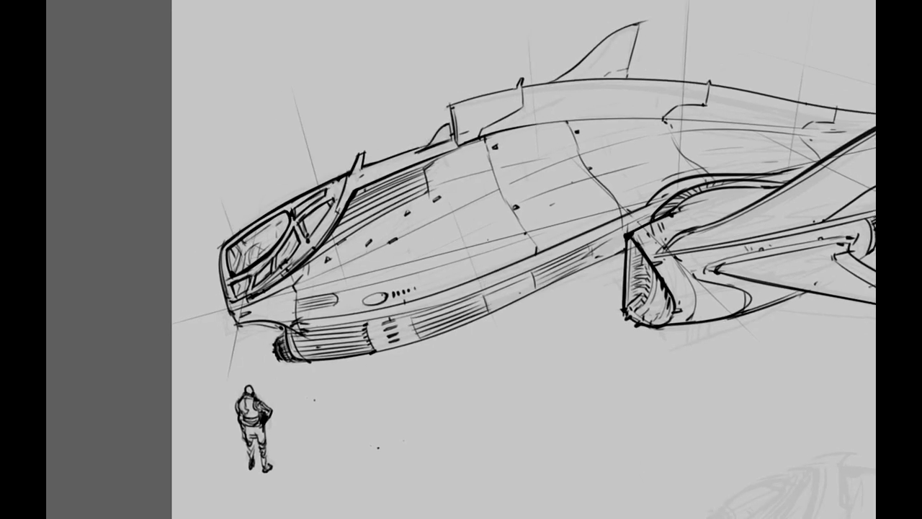
left_click_drag(343, 183, 330, 201)
left_click_drag(366, 157, 377, 151)
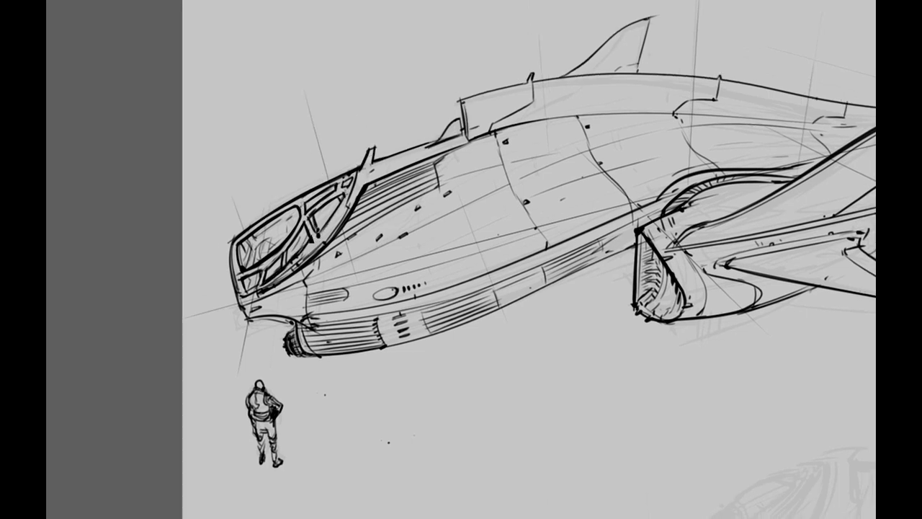
Scatter small dots and short dashes over the mid-hull panels and behind the oval port's row of dashes
mouse_move(288, 268)
left_mouse_down()
mouse_move(273, 241)
mouse_move(92, 281)
left_mouse_up()
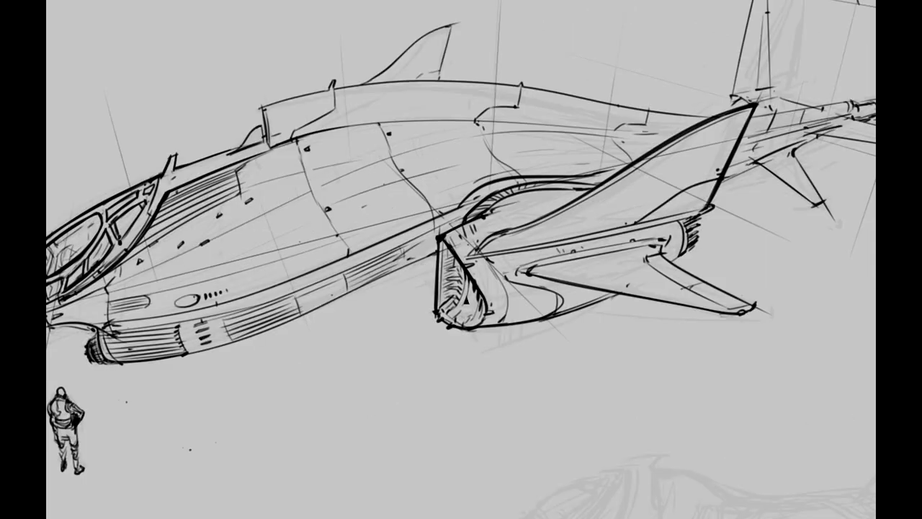
mouse_move(501, 220)
left_mouse_down()
mouse_move(455, 250)
mouse_move(454, 283)
left_mouse_up()
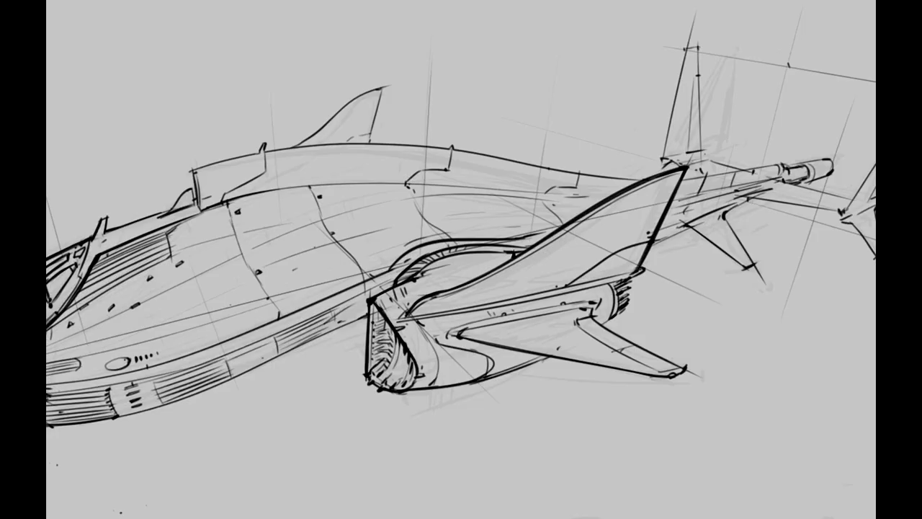
left_click_drag(540, 224, 530, 173)
left_click_drag(266, 220, 580, 208)
mouse_move(728, 164)
left_mouse_down()
mouse_move(614, 160)
mouse_move(617, 196)
left_mouse_up()
left_click_drag(465, 132, 397, 121)
mouse_move(380, 240)
left_mouse_down()
mouse_move(421, 188)
mouse_move(429, 162)
left_mouse_up()
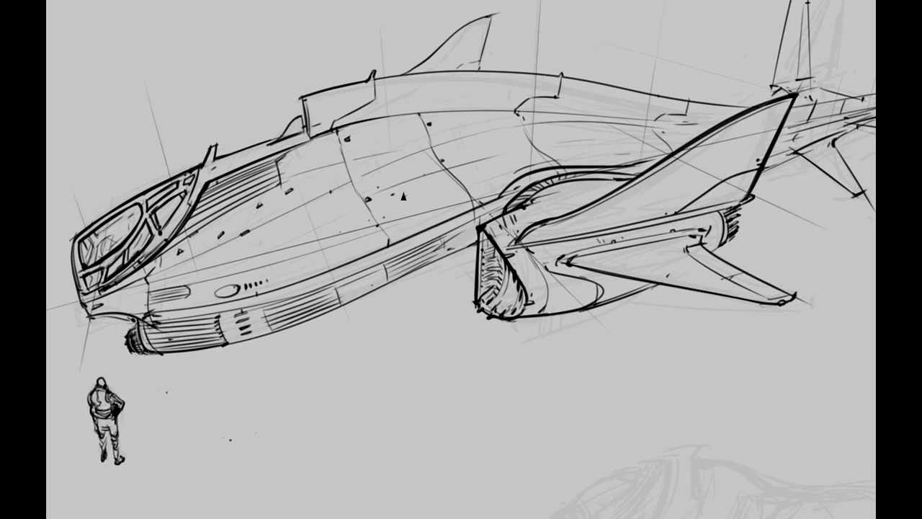
scroll(547, 213, "down", 1)
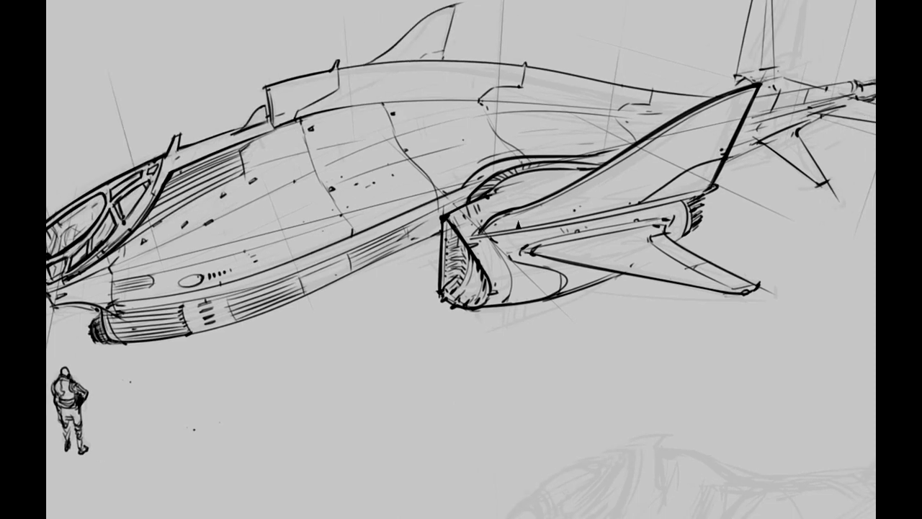
Thicken the long front edge of the far upright tail fin
scroll(519, 224, "right", 4)
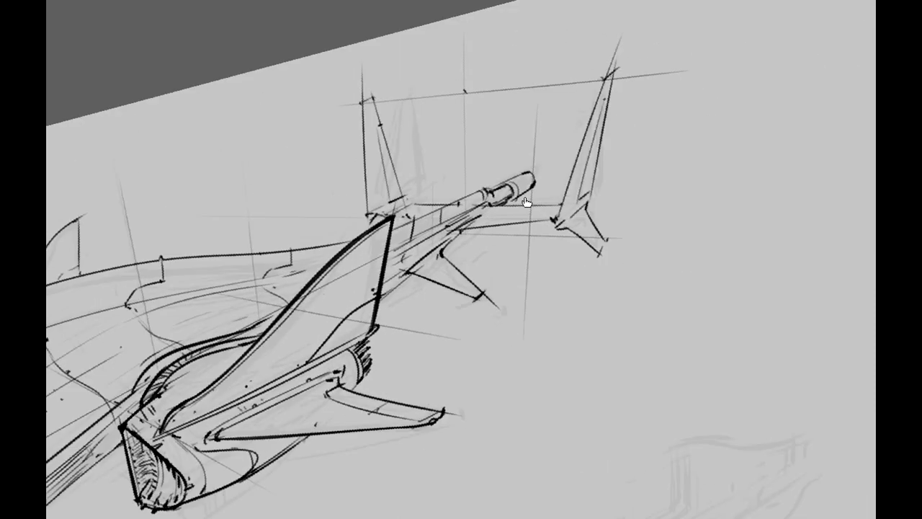
left_click_drag(694, 196, 591, 418)
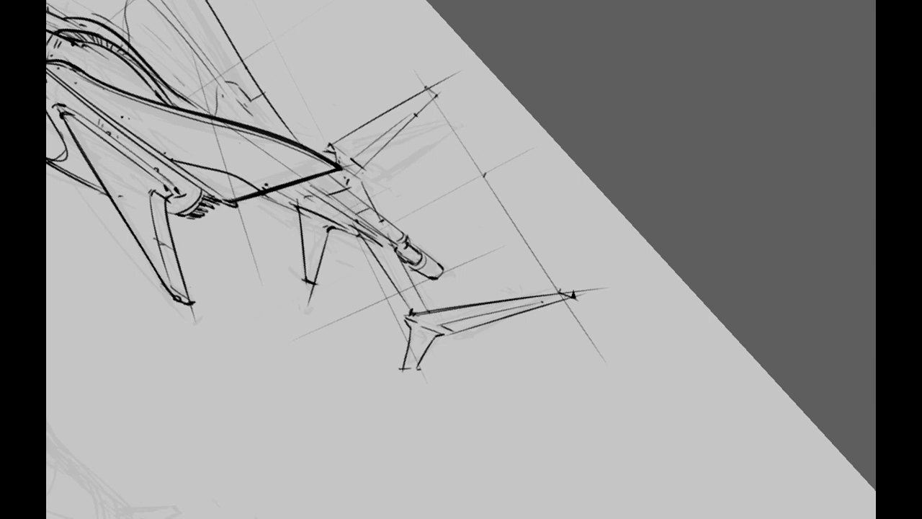
key("Escape")
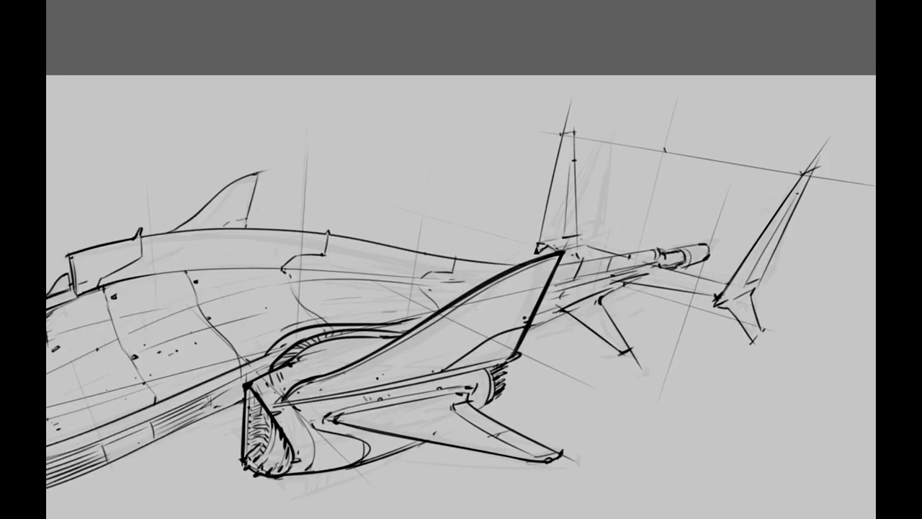
scroll(537, 249, "down", 3)
Strengthen the top edge of the forward spine panel and add dark dots at the ends of the hull seams
scroll(506, 219, "up", 3)
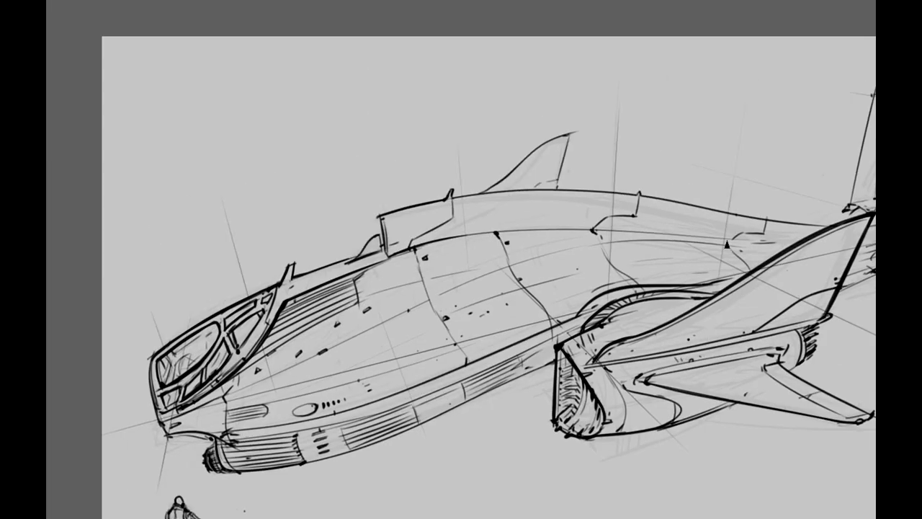
left_click_drag(357, 306, 400, 242)
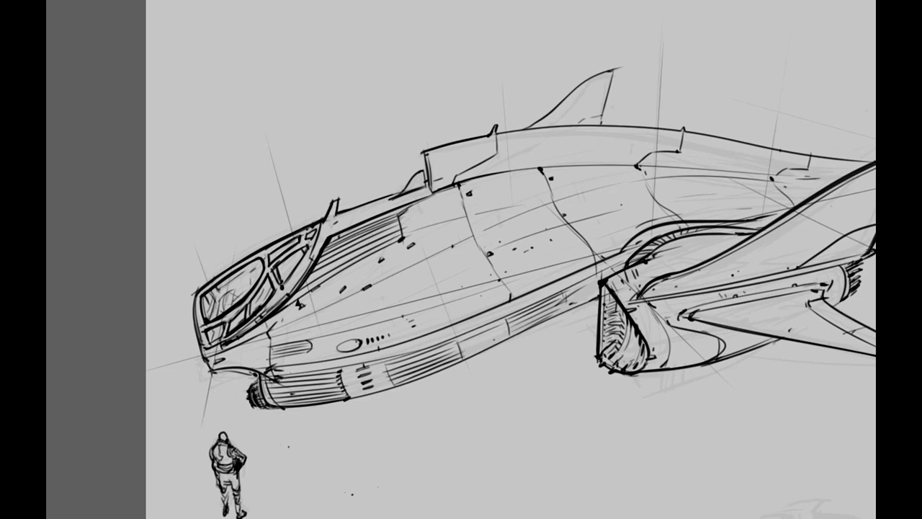
left_click_drag(281, 311, 362, 275)
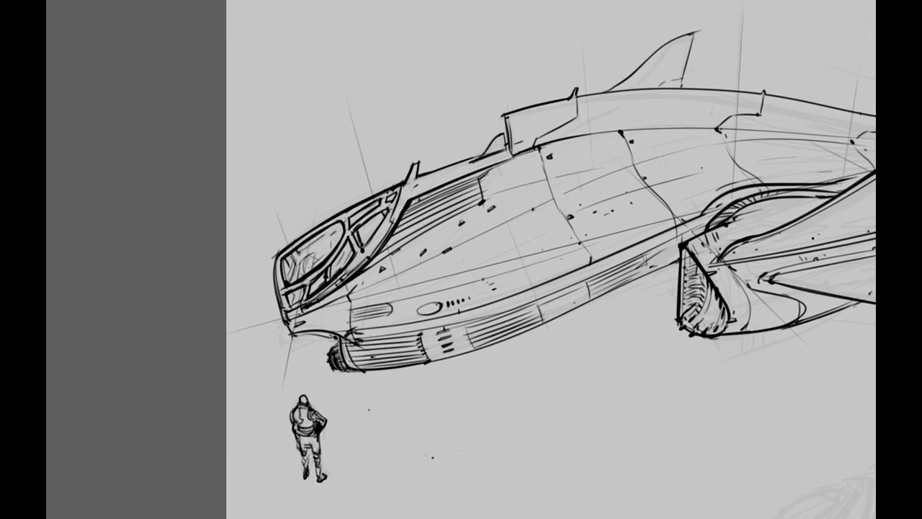
Rework the canopy's front window outline and thicken the frame bars of the small lower panes
left_click_drag(413, 207, 458, 184)
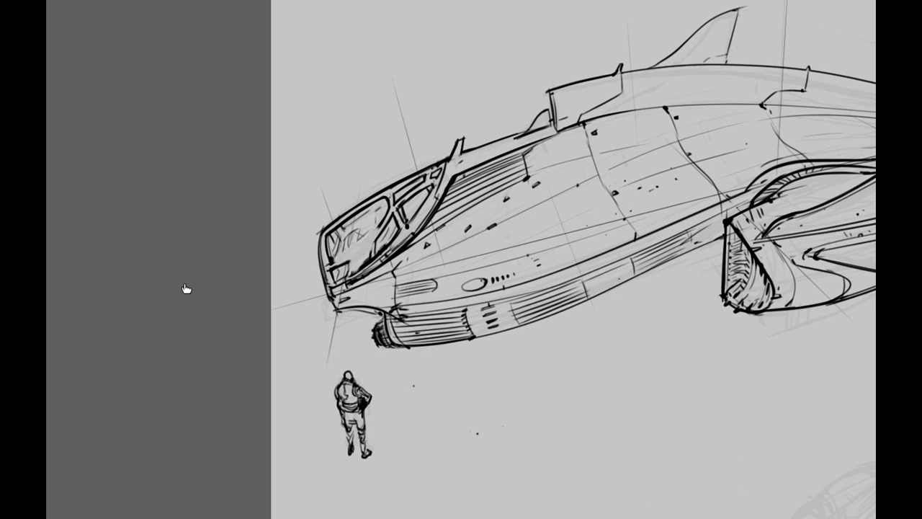
left_click_drag(186, 288, 346, 238)
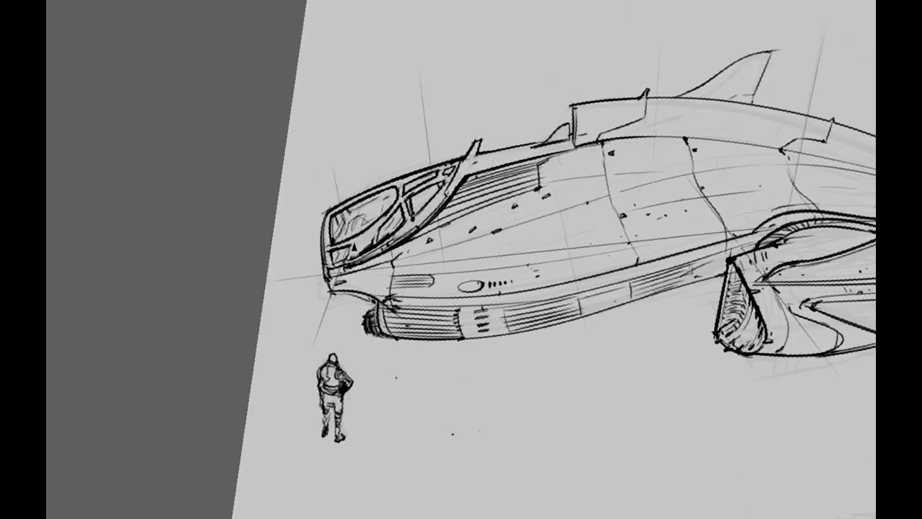
key("Escape")
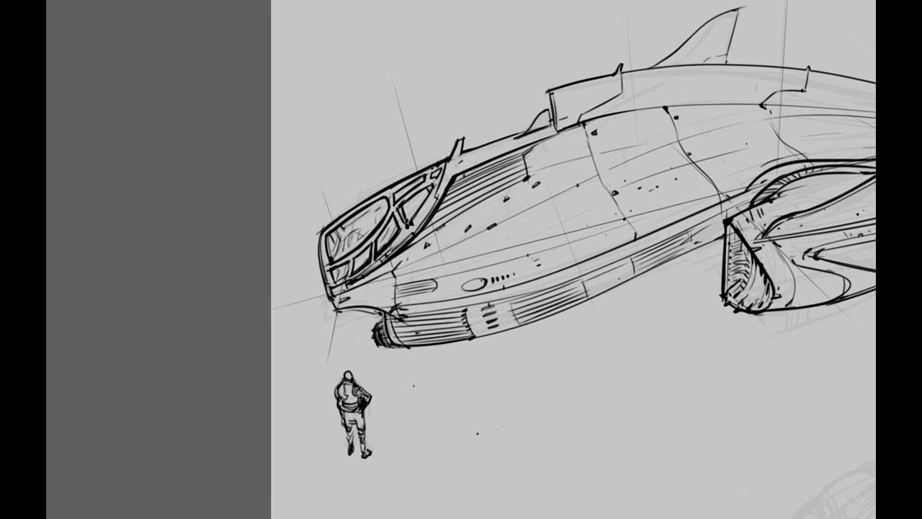
Draw a long straight centre axis through the lower faded ship sketch, with cross guide lines toward its tail
left_click_drag(447, 164, 397, 209)
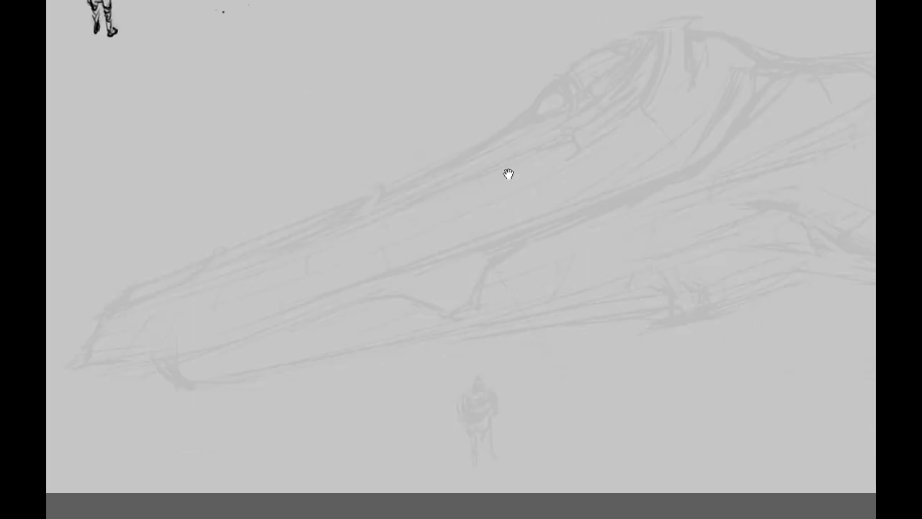
left_click_drag(454, 231, 552, 200)
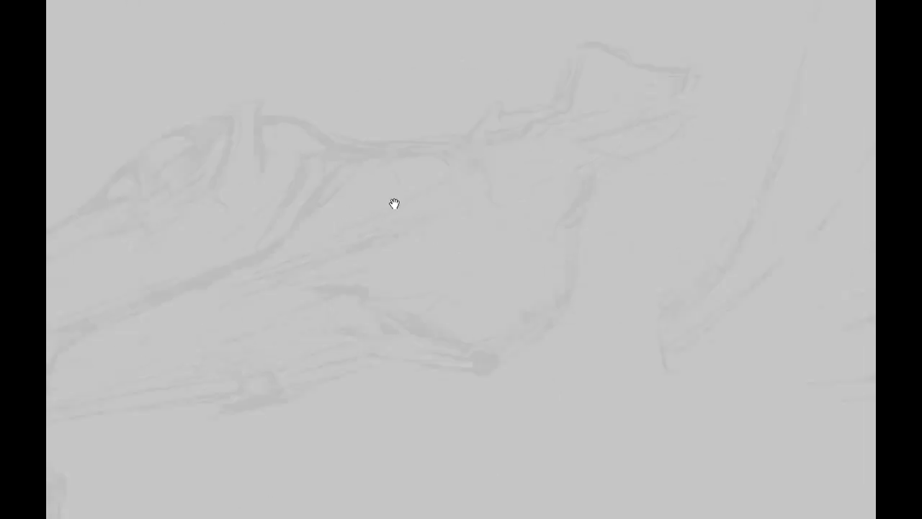
scroll(394, 204, "down", 6)
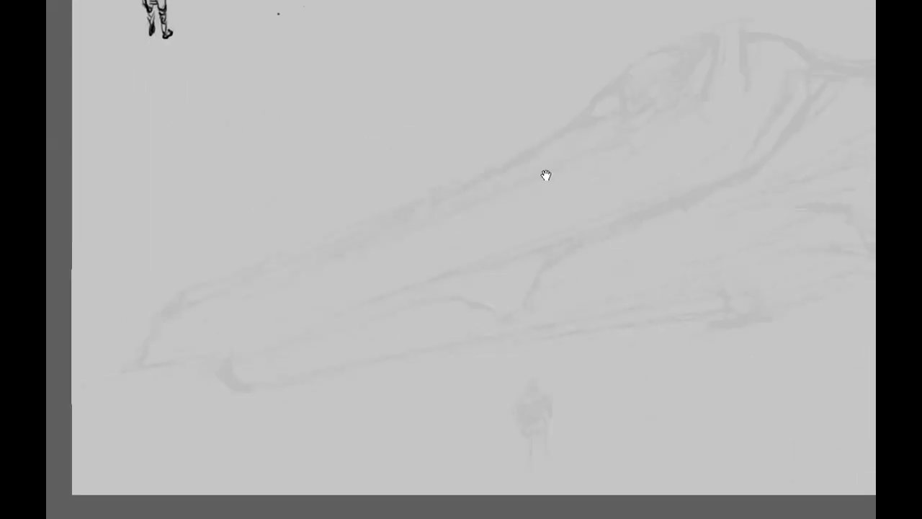
left_click_drag(254, 282, 638, 160)
scroll(338, 251, "up", 4)
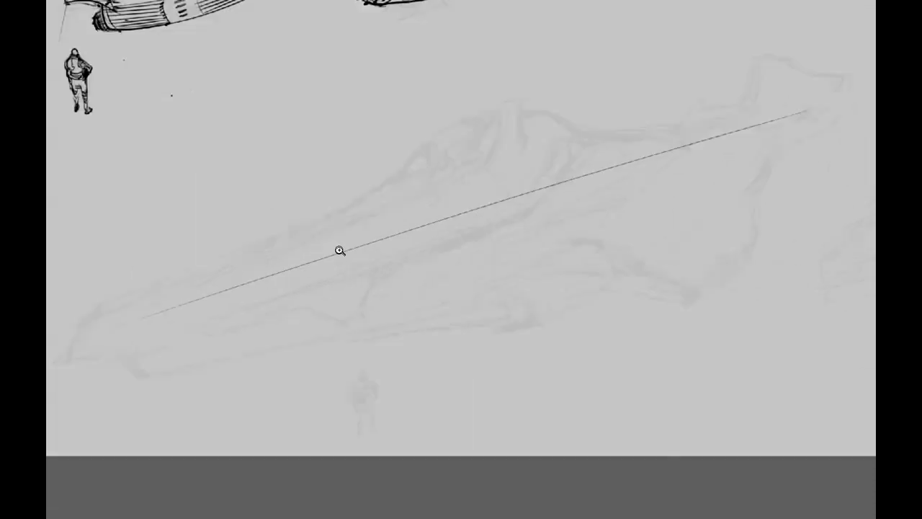
mouse_move(395, 212)
left_mouse_down()
mouse_move(455, 473)
mouse_move(474, 241)
mouse_move(566, 272)
mouse_move(541, 240)
mouse_move(426, 250)
left_mouse_up()
left_click_drag(427, 249, 412, 298)
left_click_drag(550, 263, 362, 298)
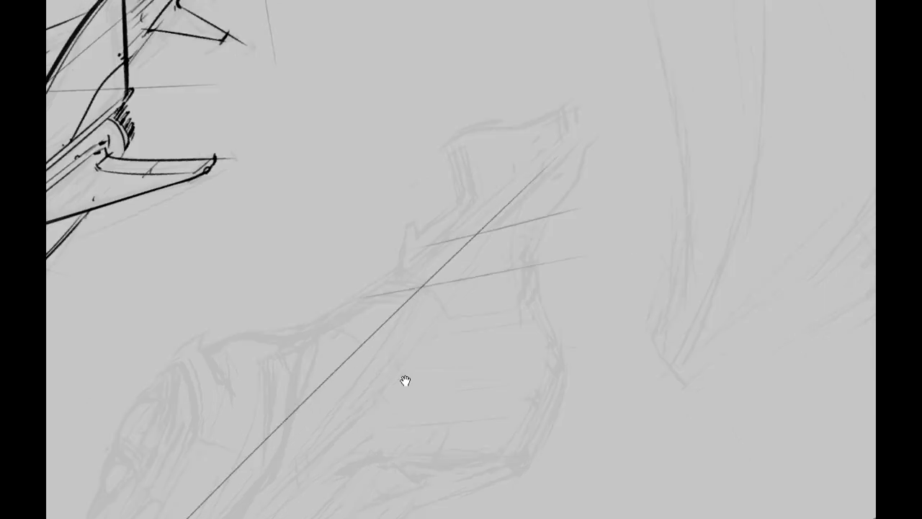
Add straight perspective guide lines across the nose, mid-hull and tail of the lower ship's axis
left_click_drag(404, 382, 542, 259)
left_click_drag(638, 237, 320, 296)
key("ctrl+z")
left_click_drag(382, 307, 582, 323)
left_click_drag(496, 362, 257, 295)
left_click_drag(206, 281, 368, 272)
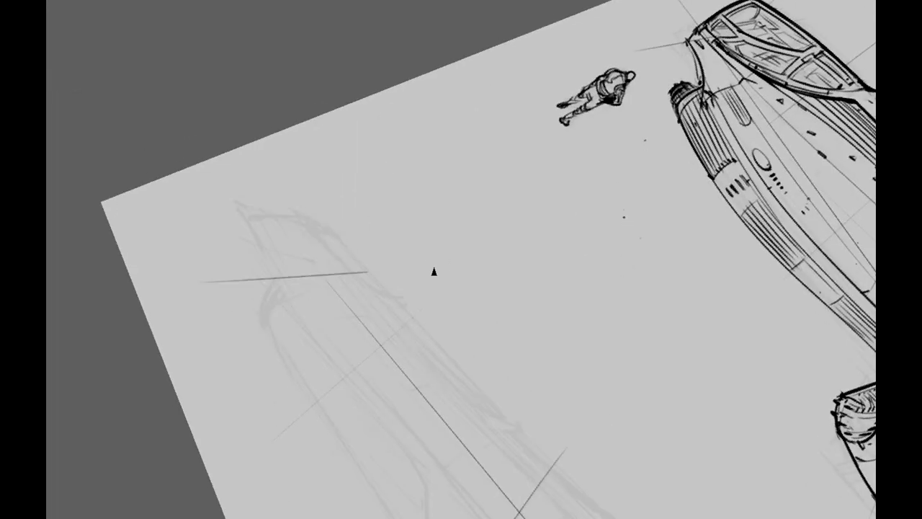
left_click_drag(432, 269, 526, 313)
mouse_move(389, 293)
left_mouse_down()
mouse_move(468, 280)
mouse_move(290, 324)
mouse_move(322, 241)
left_mouse_up()
mouse_move(504, 231)
left_mouse_down()
mouse_move(363, 385)
mouse_move(420, 279)
mouse_move(464, 160)
mouse_move(484, 294)
left_mouse_up()
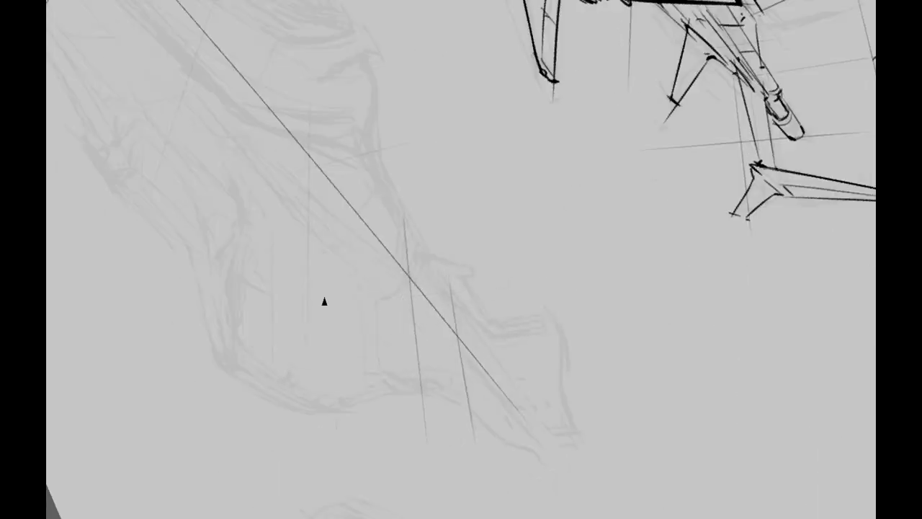
left_click_drag(620, 369, 563, 333)
mouse_move(466, 363)
left_mouse_down()
mouse_move(761, 125)
mouse_move(540, 303)
mouse_move(504, 303)
mouse_move(447, 201)
left_mouse_up()
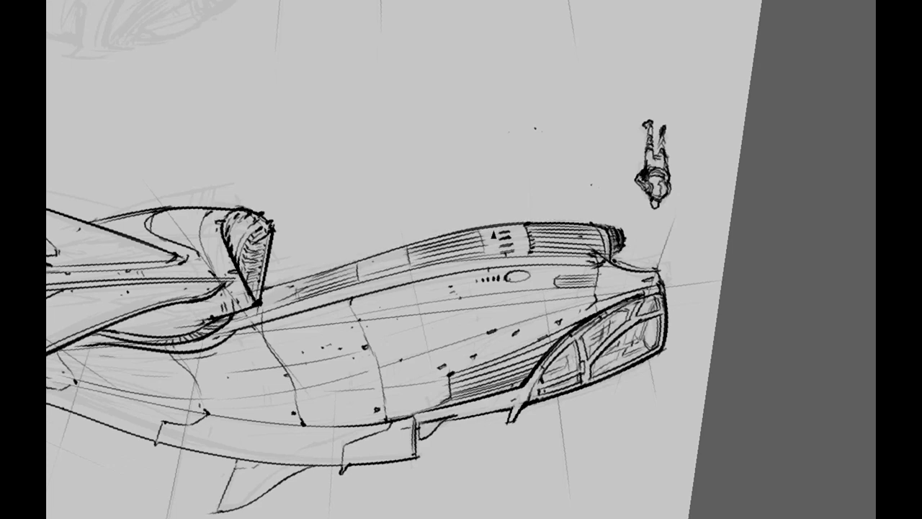
Darken the outline of the first ship's oval port and add a small triangular mark ahead of it
mouse_move(394, 254)
left_mouse_down()
mouse_move(578, 227)
mouse_move(569, 245)
mouse_move(273, 294)
left_mouse_up()
left_click_drag(659, 177, 510, 207)
mouse_move(580, 189)
left_mouse_down()
mouse_move(422, 297)
mouse_move(474, 212)
left_mouse_up()
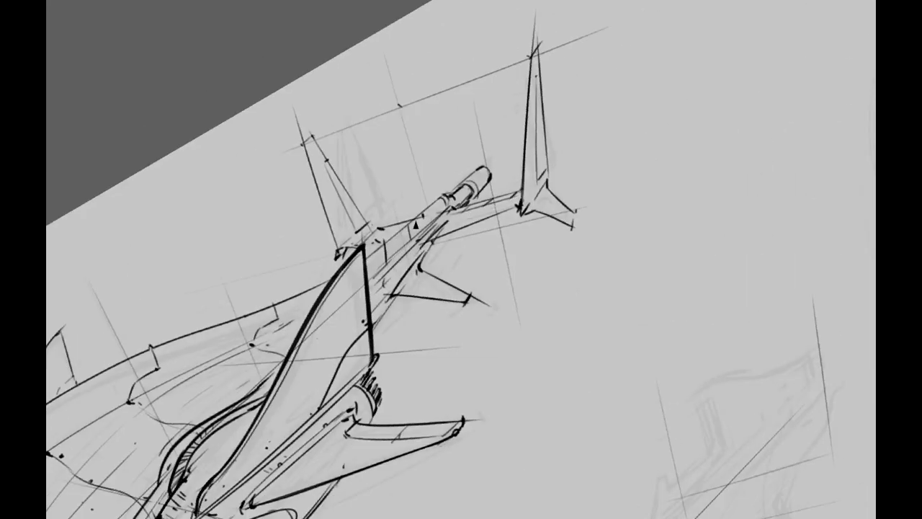
key("Escape")
mouse_move(445, 264)
left_mouse_down()
mouse_move(392, 156)
mouse_move(435, 253)
left_mouse_up()
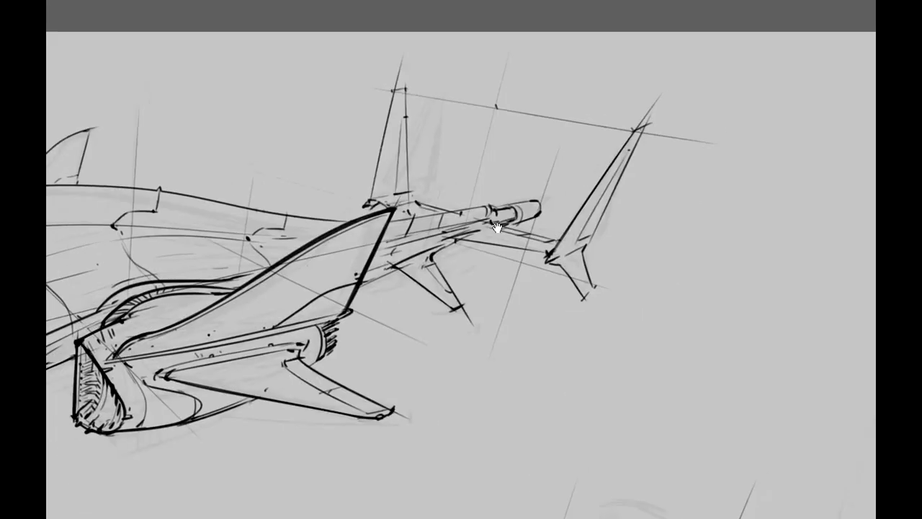
left_click_drag(562, 259, 540, 294)
left_click_drag(569, 322, 770, 222)
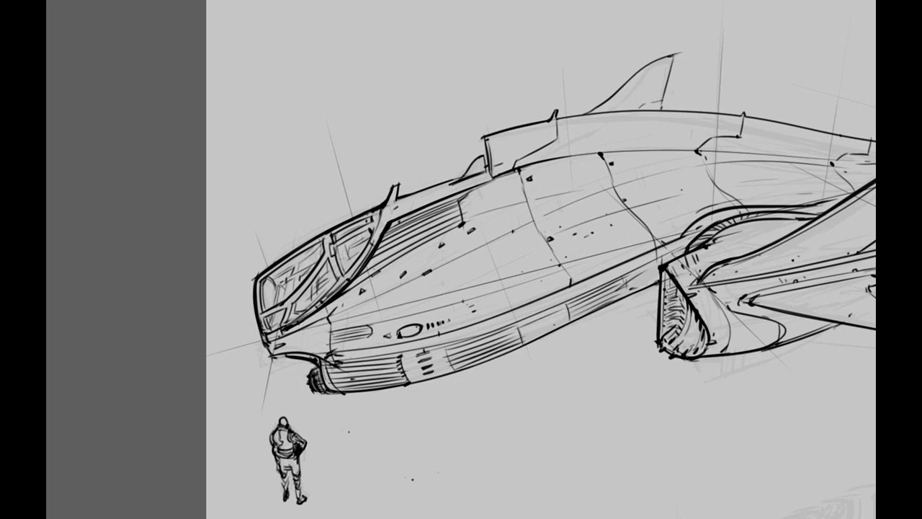
left_click_drag(463, 286, 442, 221)
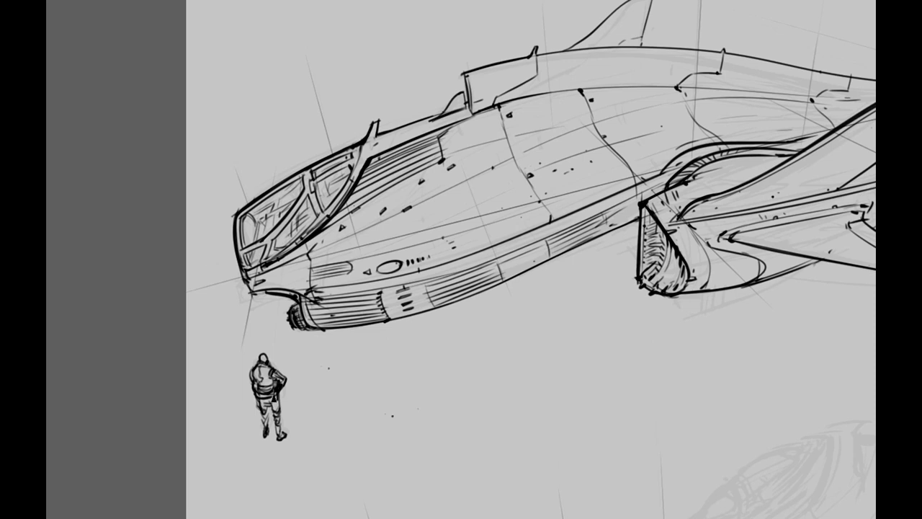
left_click_drag(318, 334, 312, 331)
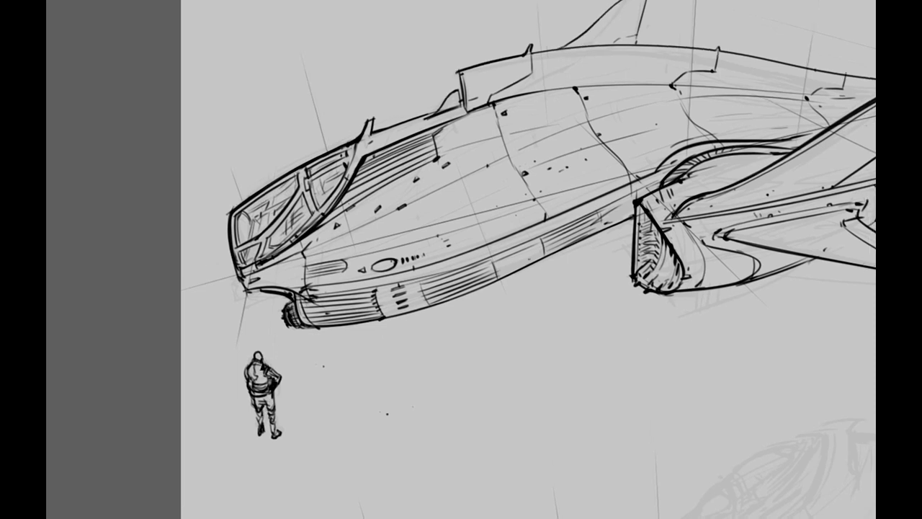
Look over the first ship, then examine the side-view thumbnail sketches as reference for the lower ship
mouse_move(254, 368)
left_mouse_down()
mouse_move(192, 324)
mouse_move(111, 417)
mouse_move(137, 426)
mouse_move(149, 483)
left_mouse_up()
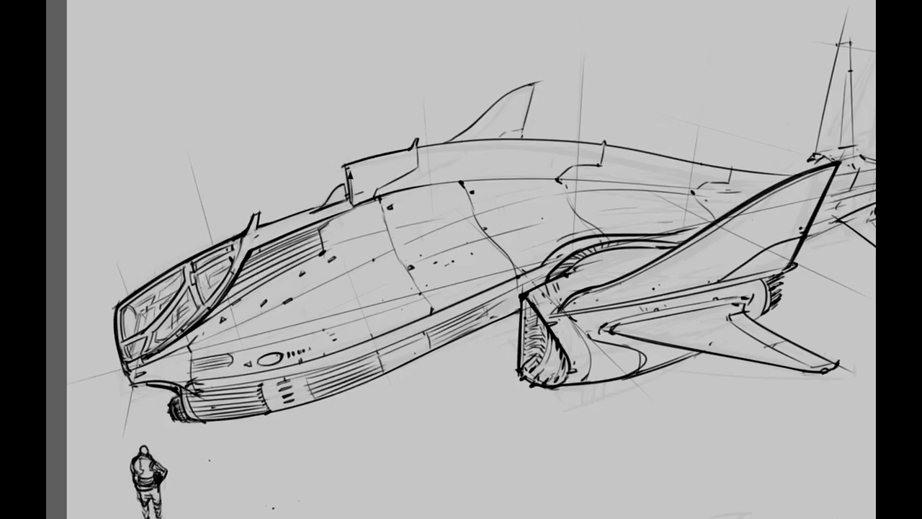
mouse_move(591, 173)
left_mouse_down()
mouse_move(546, 93)
mouse_move(440, 189)
left_mouse_up()
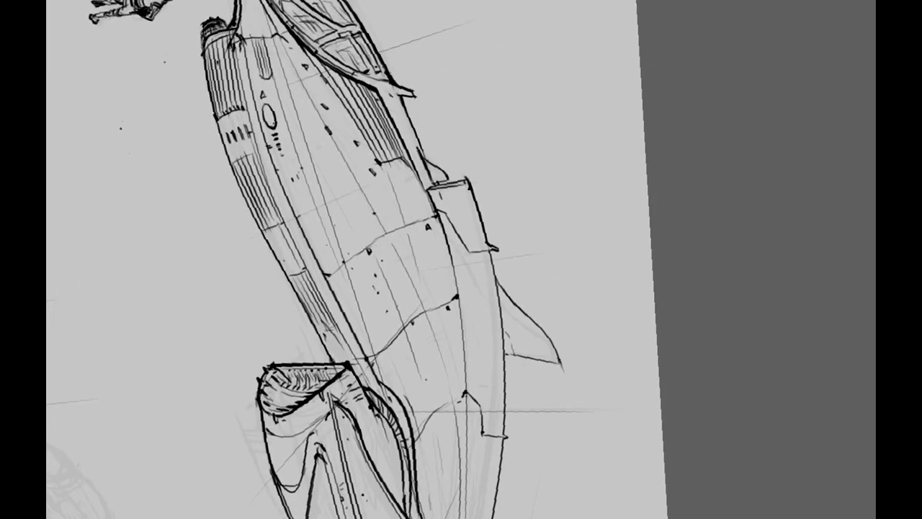
key("Escape")
mouse_move(509, 180)
left_mouse_down()
mouse_move(381, 218)
mouse_move(483, 171)
left_mouse_up()
key("ctrl+Tab")
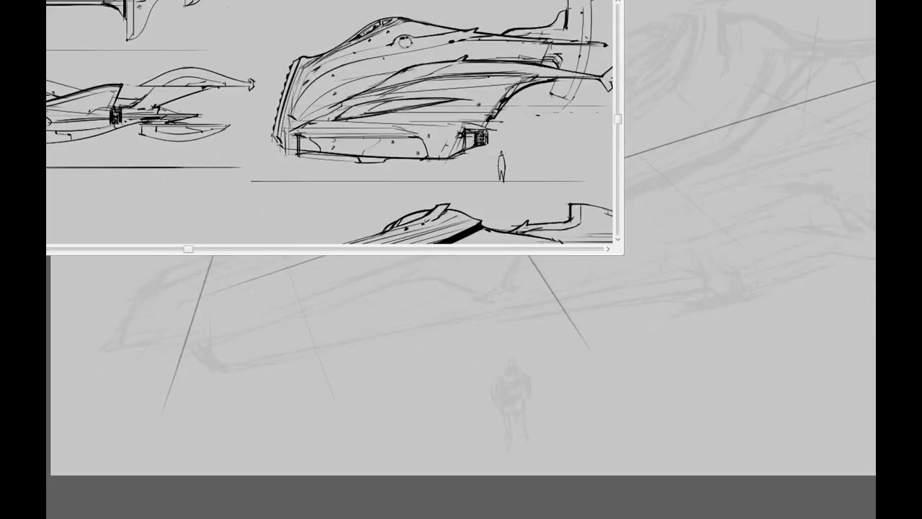
left_click_drag(408, 34, 437, 108)
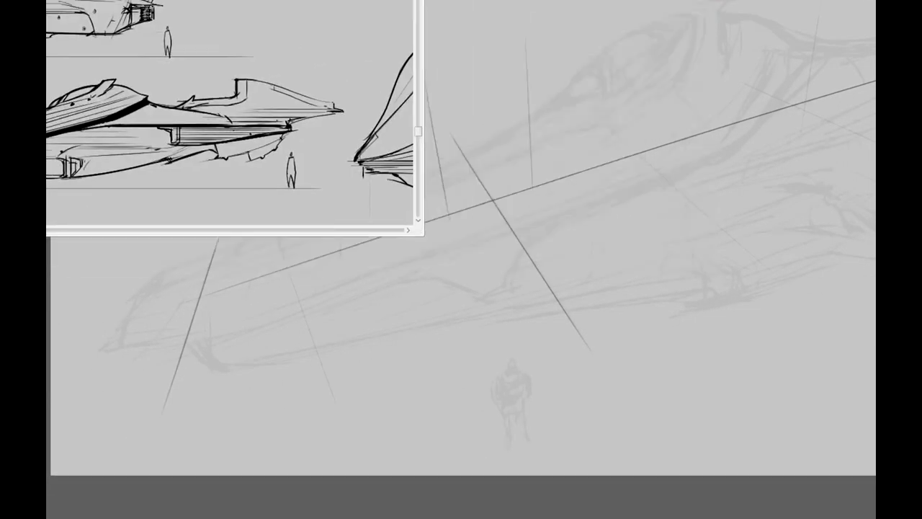
mouse_move(458, 77)
left_mouse_down()
mouse_move(464, 129)
mouse_move(114, 302)
mouse_move(529, 109)
mouse_move(468, 57)
left_mouse_up()
left_click_drag(448, 144, 532, 113)
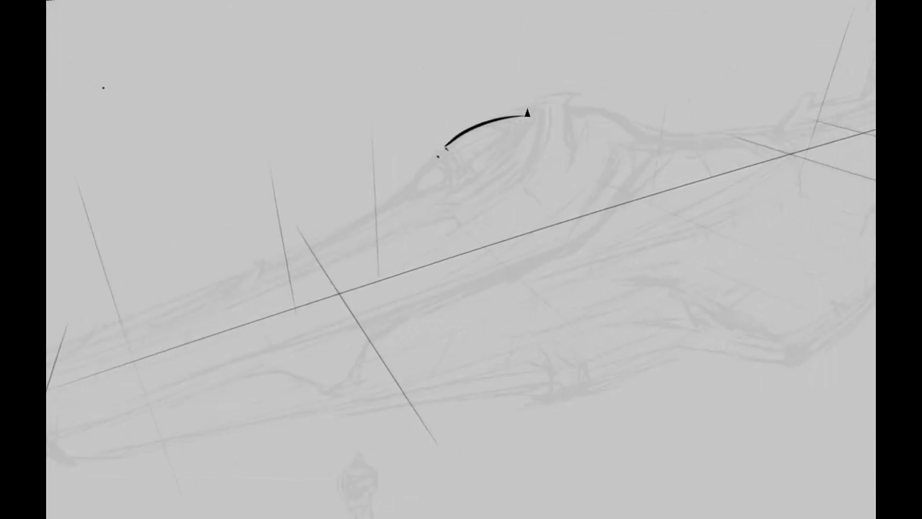
mouse_move(449, 142)
left_mouse_down()
mouse_move(456, 196)
mouse_move(461, 153)
left_mouse_up()
key("ctrl+z")
key("ctrl+z")
key("ctrl+z")
Outline the lower ship's canopy as a small front window and a long rear window separated by a curved frame bar
mouse_move(398, 199)
left_mouse_down()
mouse_move(442, 160)
mouse_move(451, 186)
left_mouse_up()
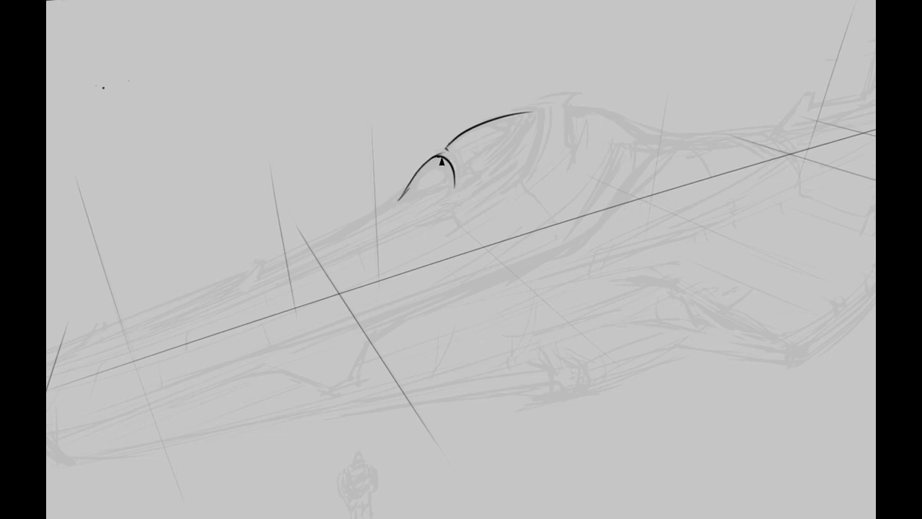
mouse_move(387, 210)
left_mouse_down()
mouse_move(441, 190)
mouse_move(425, 201)
mouse_move(432, 157)
left_mouse_up()
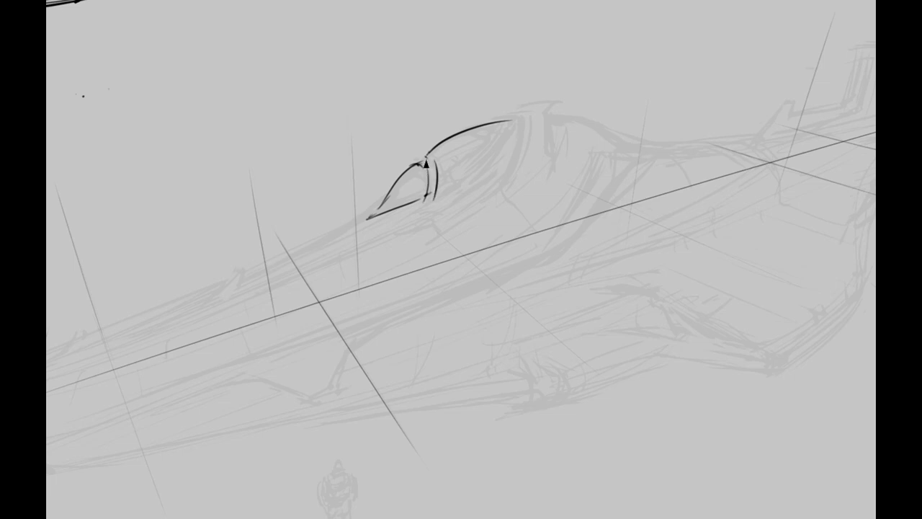
left_click_drag(428, 196, 481, 162)
mouse_move(508, 127)
left_mouse_down()
mouse_move(492, 146)
mouse_move(416, 201)
left_mouse_up()
mouse_move(364, 216)
left_mouse_down()
mouse_move(403, 199)
mouse_move(358, 217)
left_mouse_up()
Draw a small pointed fin and curved rim behind the canopy, and extend a line forward from its front tip
mouse_move(486, 137)
left_mouse_down()
mouse_move(526, 87)
mouse_move(483, 136)
mouse_move(523, 129)
left_mouse_up()
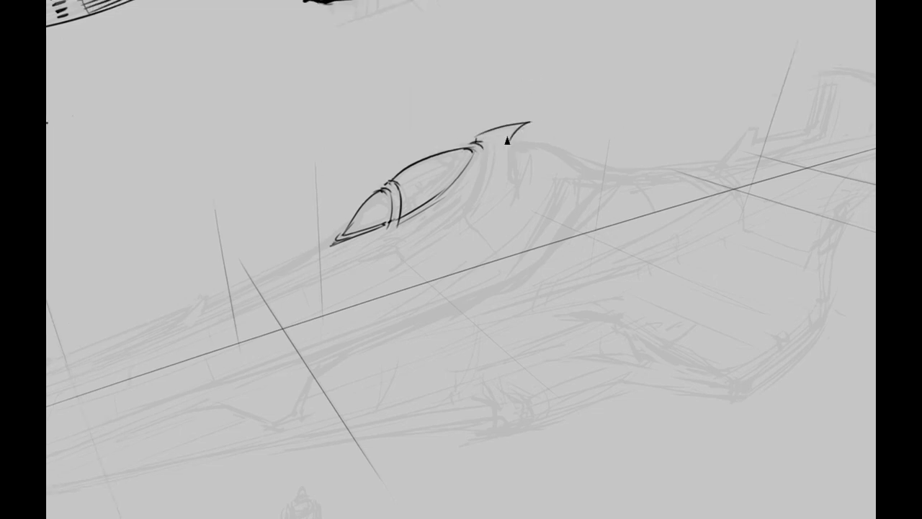
left_click_drag(479, 127, 477, 183)
mouse_move(482, 130)
left_mouse_down()
mouse_move(470, 191)
mouse_move(446, 210)
left_mouse_up()
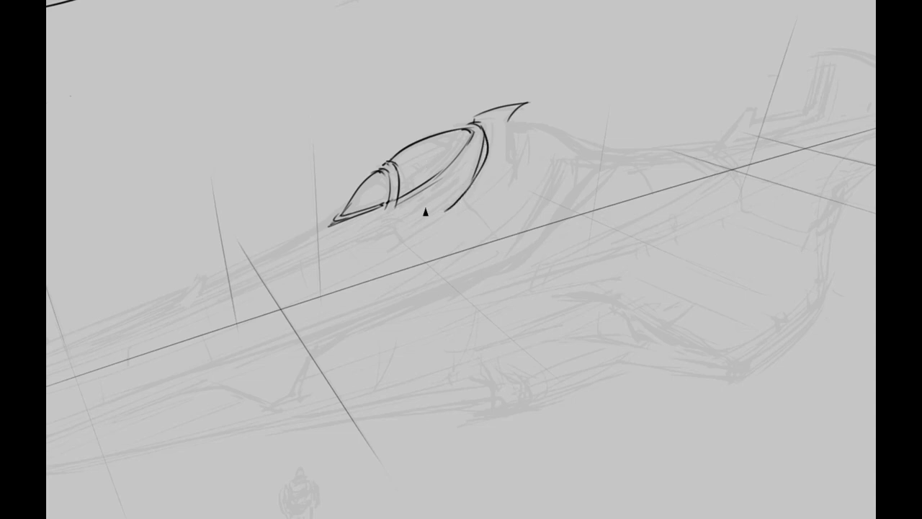
left_click_drag(337, 222, 288, 249)
left_click_drag(386, 208, 324, 228)
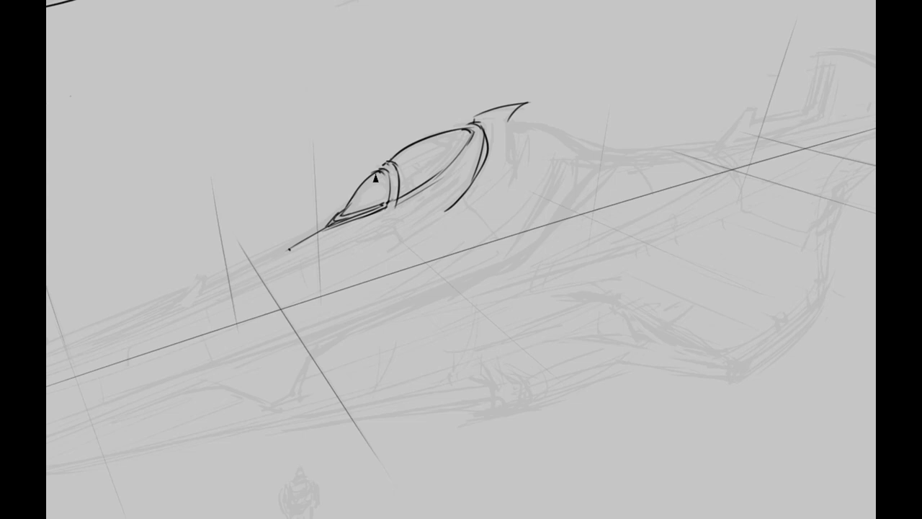
Thicken the canopy window outlines and fill the rear rim with short hatch lines
left_click_drag(405, 87, 385, 85)
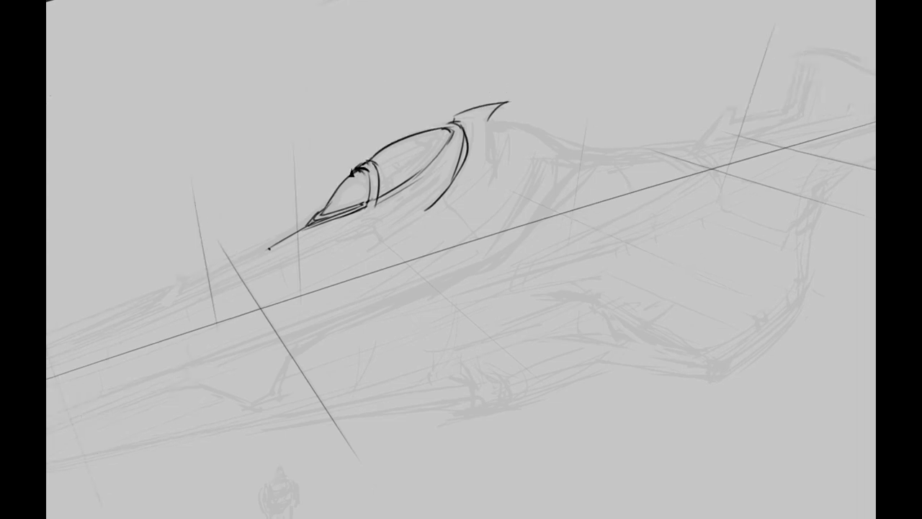
left_click_drag(369, 166, 415, 136)
mouse_move(329, 190)
left_mouse_down()
mouse_move(389, 131)
mouse_move(418, 116)
mouse_move(448, 119)
left_mouse_up()
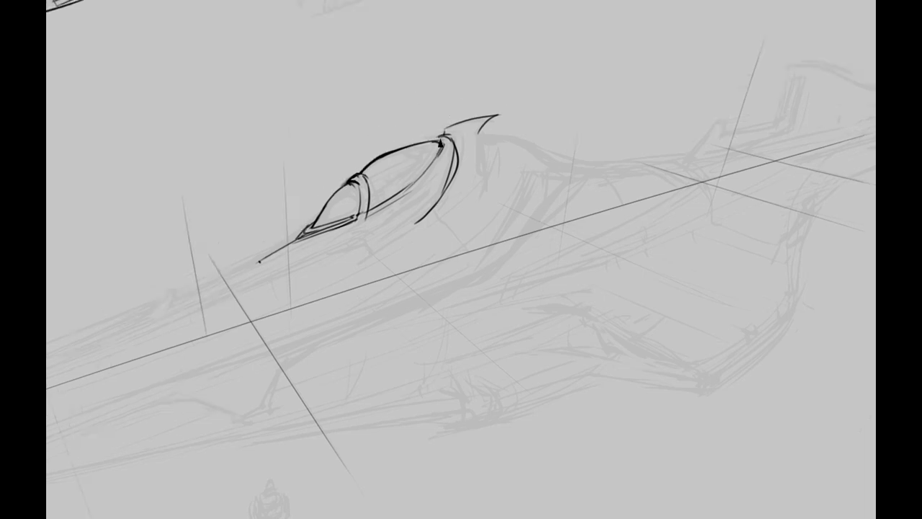
left_click_drag(410, 189, 453, 152)
left_click_drag(195, 289, 508, 112)
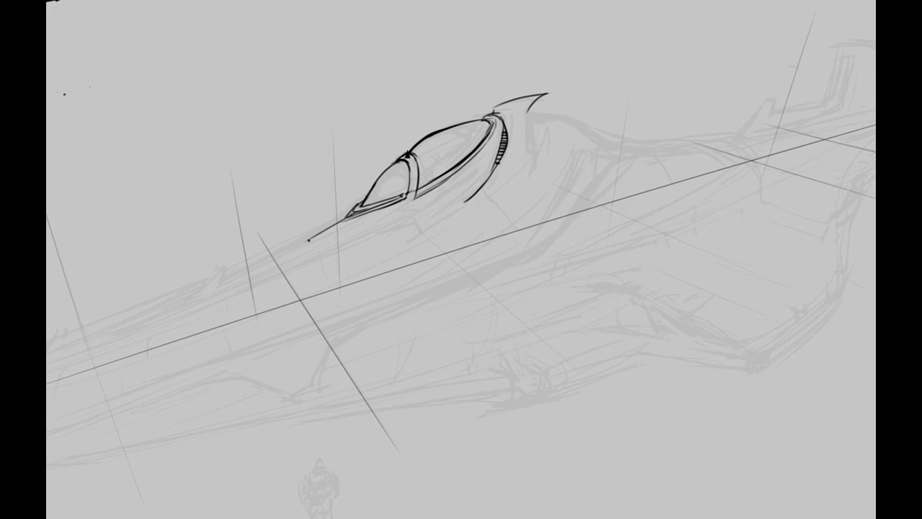
Draw the cockpit surround from the rear rim to a narrow blunt tip, with a small notched intake beneath
mouse_move(488, 108)
left_mouse_down()
mouse_move(505, 97)
mouse_move(494, 91)
mouse_move(418, 137)
left_mouse_up()
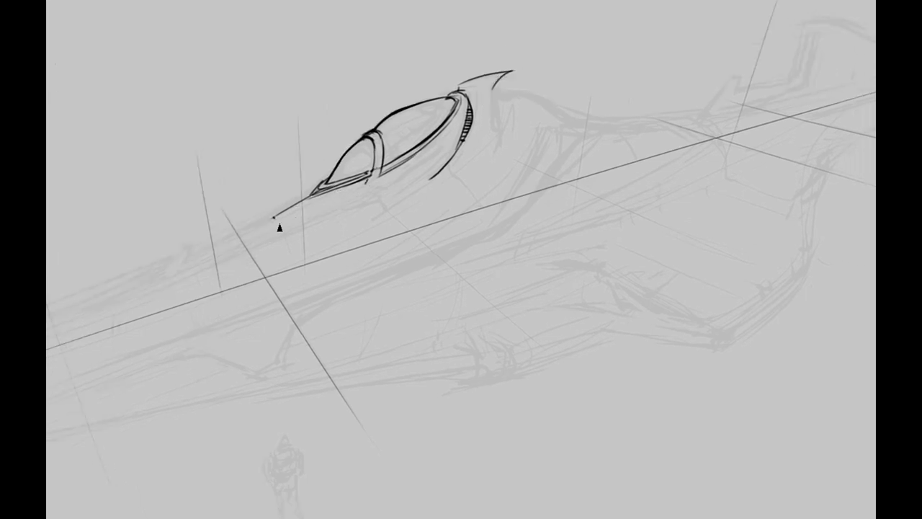
left_click_drag(382, 210, 436, 176)
left_click_drag(272, 219, 374, 186)
left_click_drag(271, 214, 321, 185)
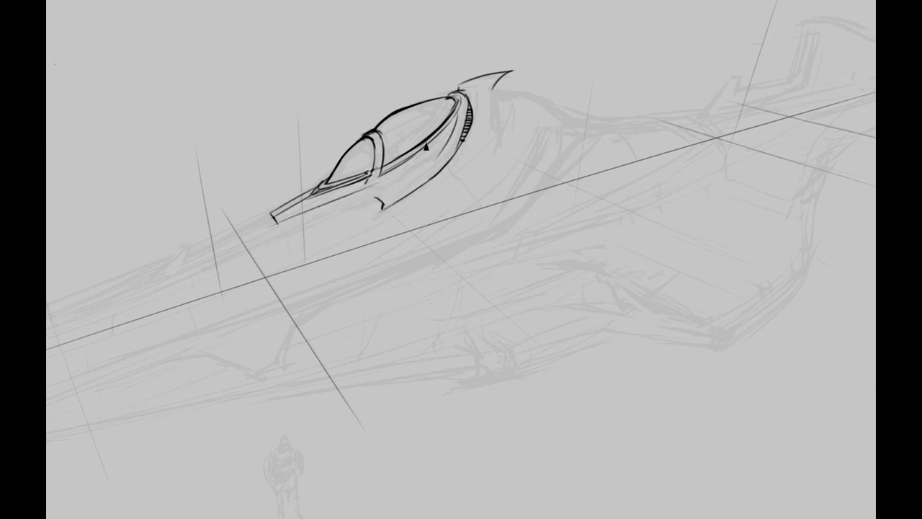
left_click_drag(415, 174, 328, 217)
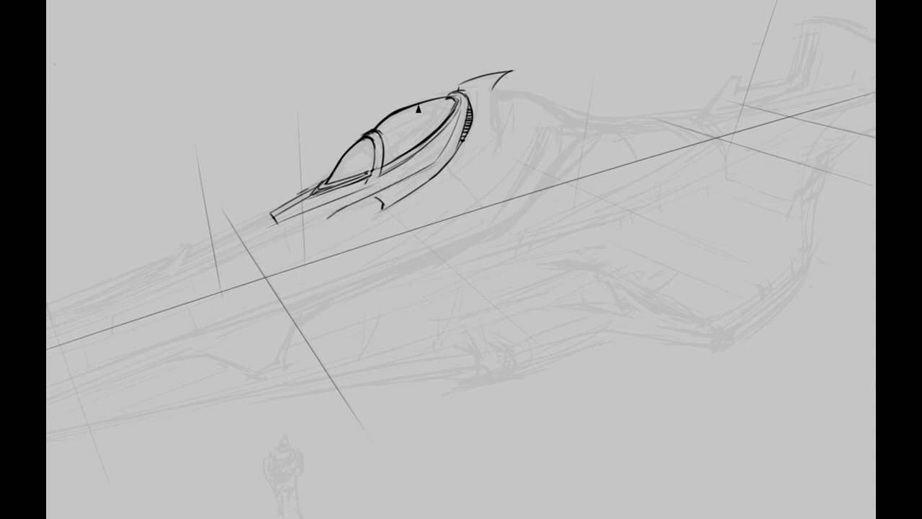
Sketch light curved seat and interior shapes inside the front and rear canopy windows
left_click_drag(418, 109, 400, 128)
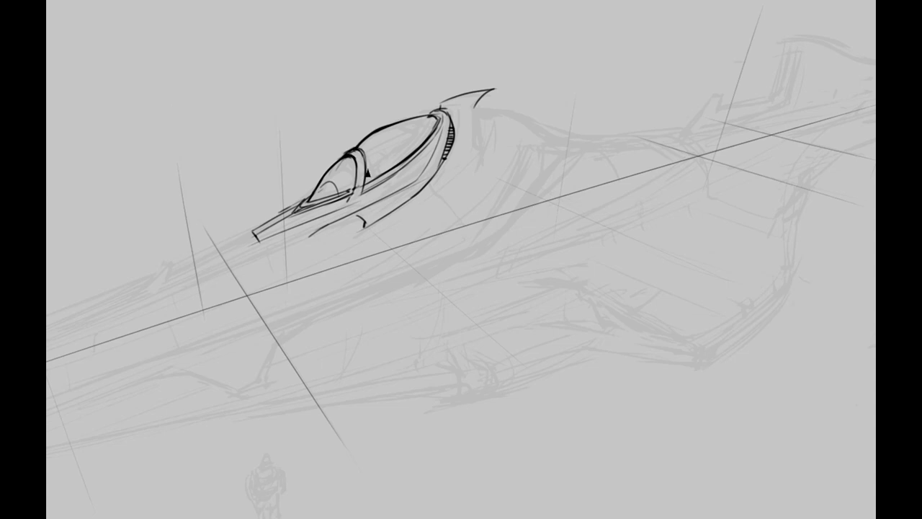
left_click_drag(428, 102, 449, 82)
left_click_drag(390, 131, 410, 150)
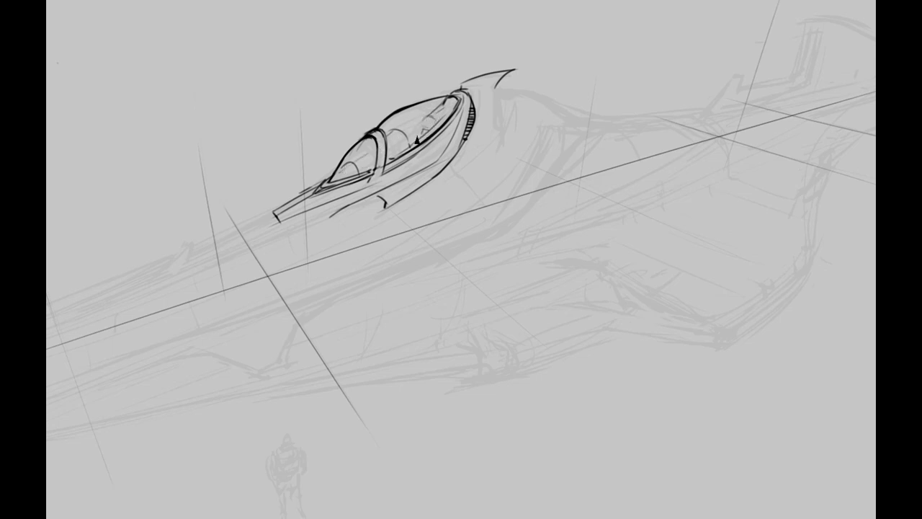
Draw a ridge line along the long nose ahead of the cockpit and place two small slanted fins on it
mouse_move(461, 259)
left_mouse_down()
mouse_move(423, 274)
mouse_move(559, 218)
mouse_move(664, 191)
left_mouse_up()
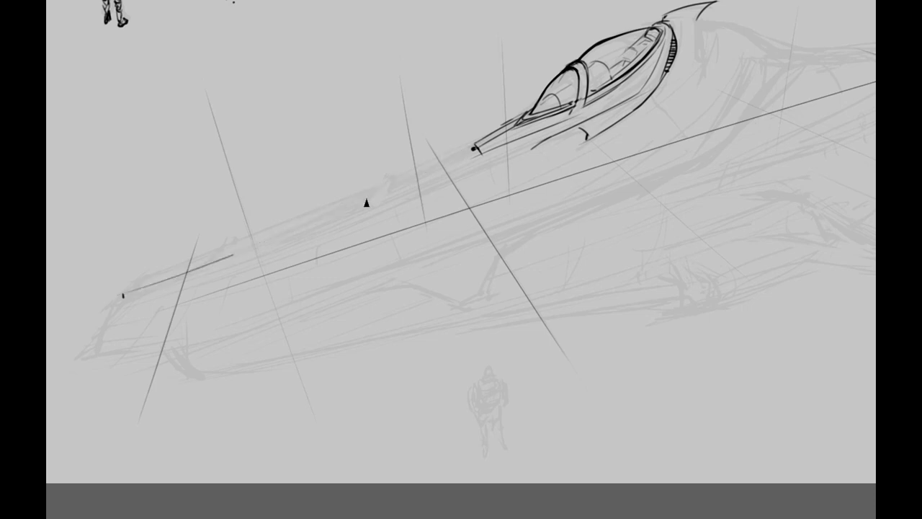
left_click_drag(371, 202, 388, 177)
left_click_drag(211, 266, 235, 254)
mouse_move(372, 159)
left_mouse_down()
mouse_move(445, 192)
mouse_move(500, 181)
mouse_move(498, 192)
left_mouse_up()
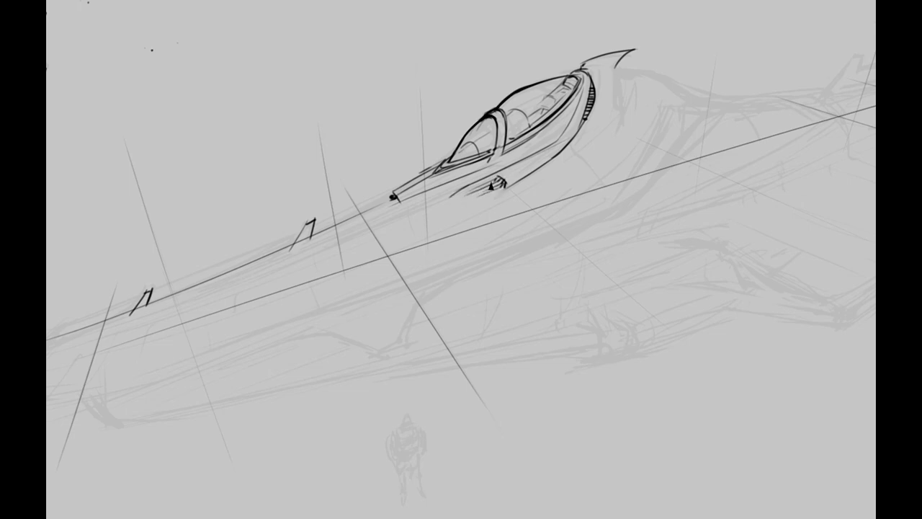
Draw the nose's long side line and upper contour forward from the cockpit, and close them with a slanted front edge
mouse_move(305, 255)
left_mouse_down()
mouse_move(406, 223)
mouse_move(95, 336)
mouse_move(521, 181)
left_mouse_up()
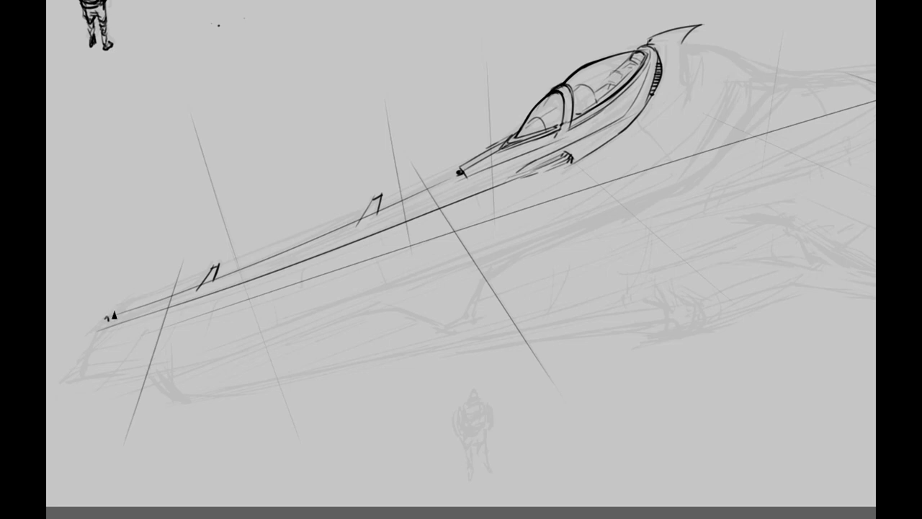
mouse_move(110, 315)
left_mouse_down()
mouse_move(461, 173)
mouse_move(505, 140)
left_mouse_up()
left_click_drag(267, 236, 286, 220)
mouse_move(124, 299)
left_mouse_down()
mouse_move(96, 365)
mouse_move(98, 357)
left_mouse_up()
mouse_move(428, 227)
left_mouse_down()
mouse_move(412, 272)
mouse_move(595, 191)
mouse_move(552, 188)
left_mouse_up()
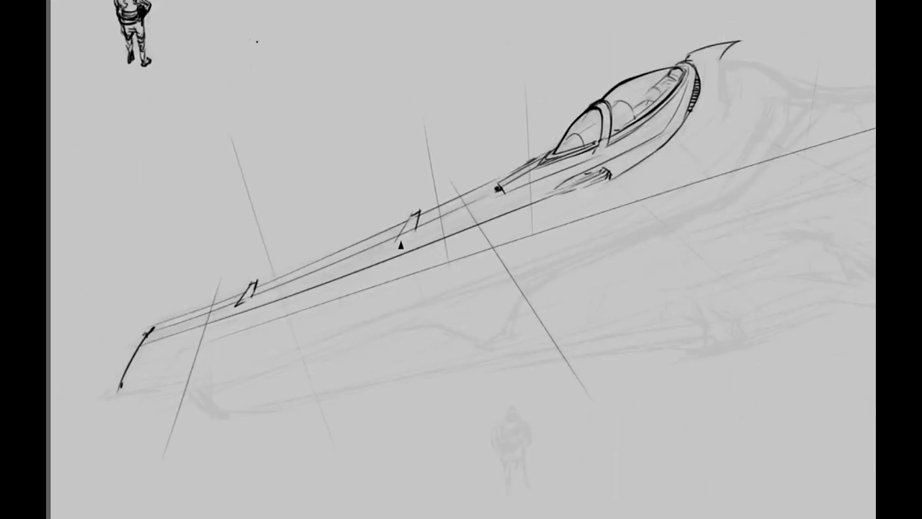
Reinforce the slanted fins on the nose and darken the long ridge line running back toward the cockpit
left_click_drag(415, 213, 395, 240)
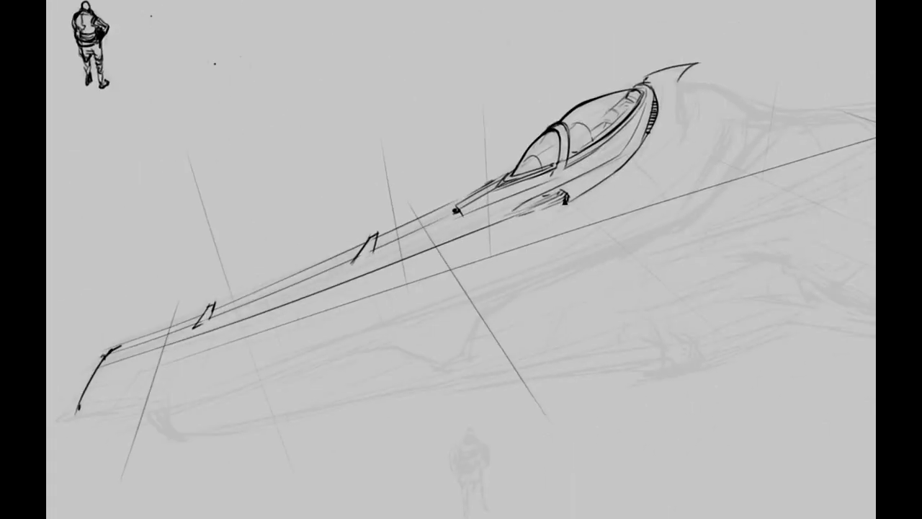
left_click_drag(326, 285, 346, 266)
left_click_drag(226, 308, 502, 192)
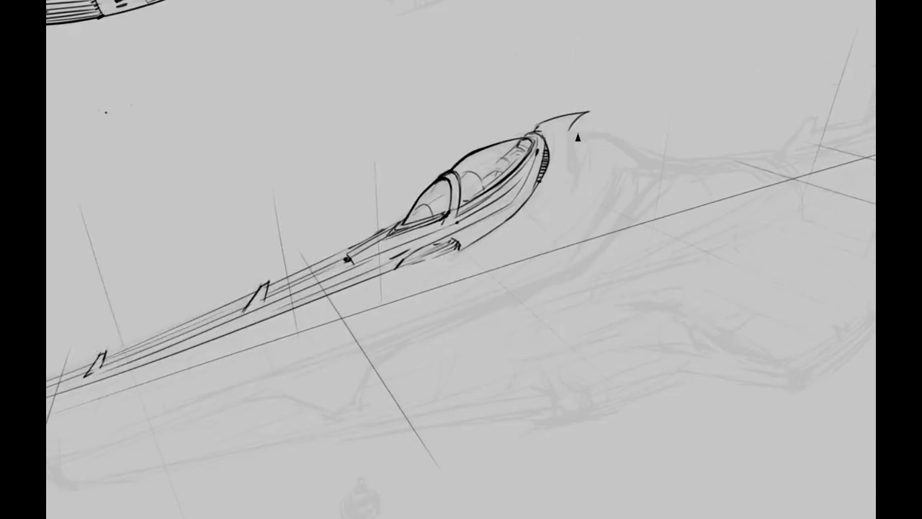
Draw the rounded hull behind the cockpit with curved section lines, and add a hatched vent at its rear side
left_click_drag(570, 137, 550, 278)
mouse_move(183, 355)
left_mouse_down()
mouse_move(488, 147)
mouse_move(574, 157)
mouse_move(585, 137)
mouse_move(620, 156)
mouse_move(454, 286)
mouse_move(604, 154)
left_mouse_up()
key("ctrl+z")
left_click_drag(463, 275, 574, 155)
mouse_move(520, 237)
left_mouse_down()
mouse_move(580, 146)
mouse_move(573, 210)
left_mouse_up()
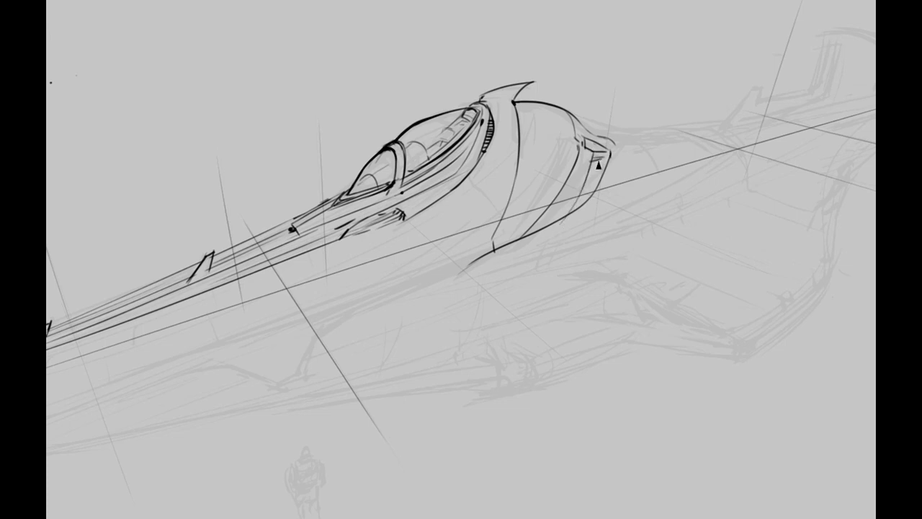
left_click_drag(586, 195, 583, 153)
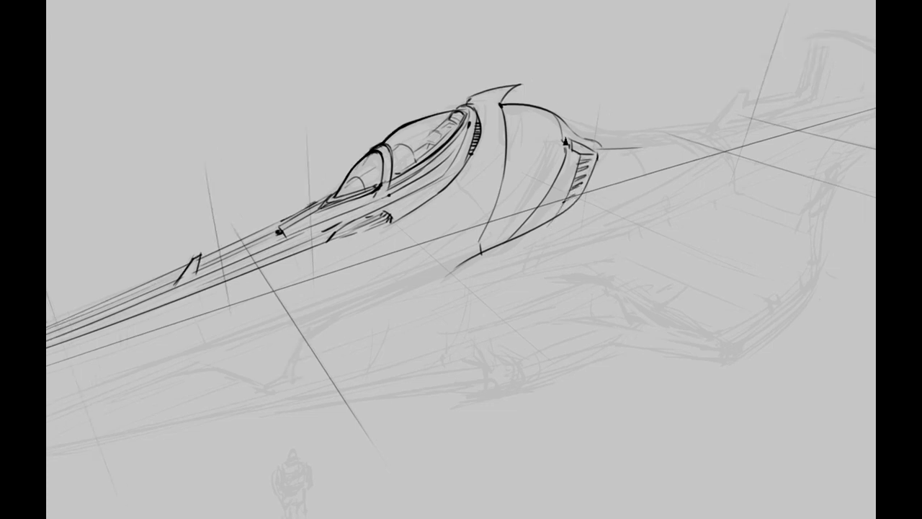
Draw the narrow spine extending behind the vent, with a curved cross seam and a notched upright fin toward the tail
left_click_drag(625, 147, 613, 120)
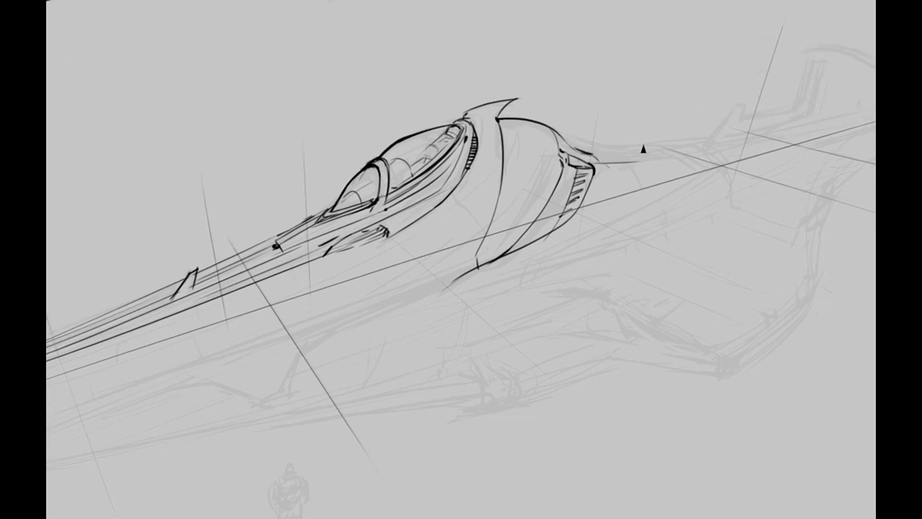
left_click_drag(644, 149, 573, 139)
left_click_drag(714, 116, 633, 145)
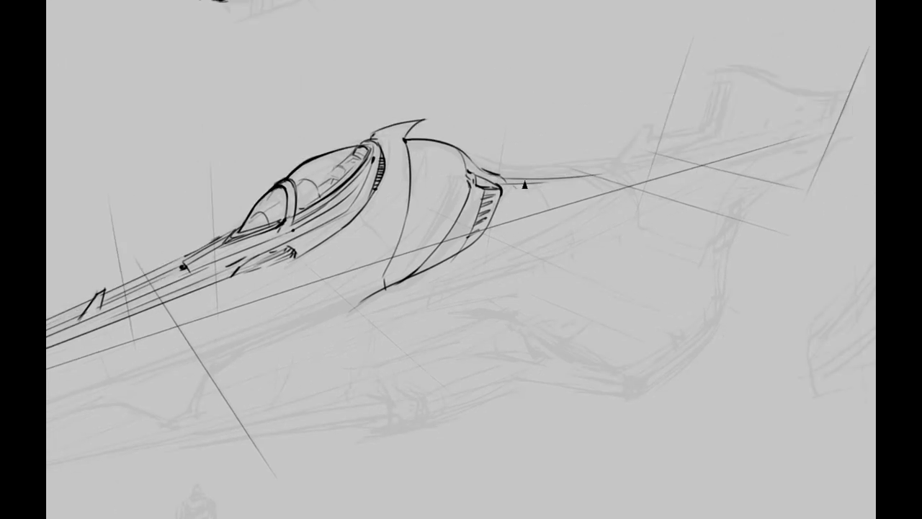
left_click_drag(545, 238, 580, 187)
left_click_drag(580, 140, 613, 94)
mouse_move(670, 107)
left_mouse_down()
mouse_move(633, 115)
mouse_move(709, 103)
left_mouse_up()
mouse_move(644, 128)
left_mouse_down()
mouse_move(668, 196)
mouse_move(618, 189)
mouse_move(605, 129)
mouse_move(625, 113)
mouse_move(609, 135)
mouse_move(554, 140)
mouse_move(644, 112)
mouse_move(694, 125)
left_mouse_up()
Draw the fuselage's lower edge forward from the rounded hull and the nose's straight bottom edge with an angled line leading off it
mouse_move(361, 315)
left_mouse_down()
mouse_move(450, 289)
mouse_move(437, 264)
left_mouse_up()
mouse_move(49, 442)
left_mouse_down()
mouse_move(153, 480)
mouse_move(329, 323)
left_mouse_up()
left_click_drag(231, 334, 513, 242)
left_click_drag(205, 340, 544, 225)
mouse_move(603, 208)
left_mouse_down()
mouse_move(367, 294)
mouse_move(501, 231)
mouse_move(540, 232)
mouse_move(457, 255)
left_mouse_up()
left_click_drag(429, 287, 514, 247)
key("5")
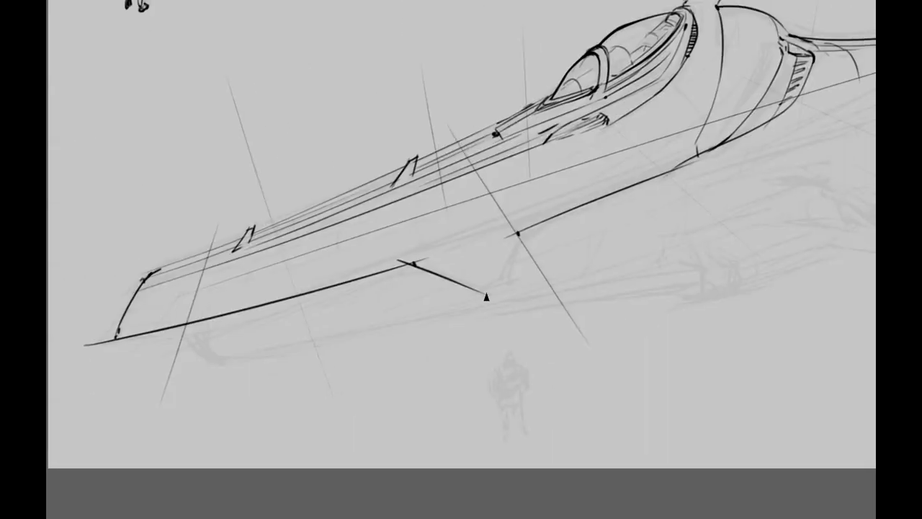
Close the angled flap beneath the fuselage and detail the nose with darker edges and long panel lines
mouse_move(495, 290)
left_mouse_down()
mouse_move(457, 319)
mouse_move(478, 330)
mouse_move(445, 308)
mouse_move(538, 209)
mouse_move(612, 181)
mouse_move(581, 192)
mouse_move(549, 144)
mouse_move(507, 184)
mouse_move(631, 52)
mouse_move(660, 35)
left_mouse_up()
left_click_drag(504, 180, 458, 256)
left_click_drag(184, 303, 285, 268)
mouse_move(462, 216)
left_mouse_down()
mouse_move(356, 292)
mouse_move(541, 194)
left_mouse_up()
mouse_move(216, 302)
left_mouse_down()
mouse_move(230, 284)
mouse_move(174, 308)
left_mouse_up()
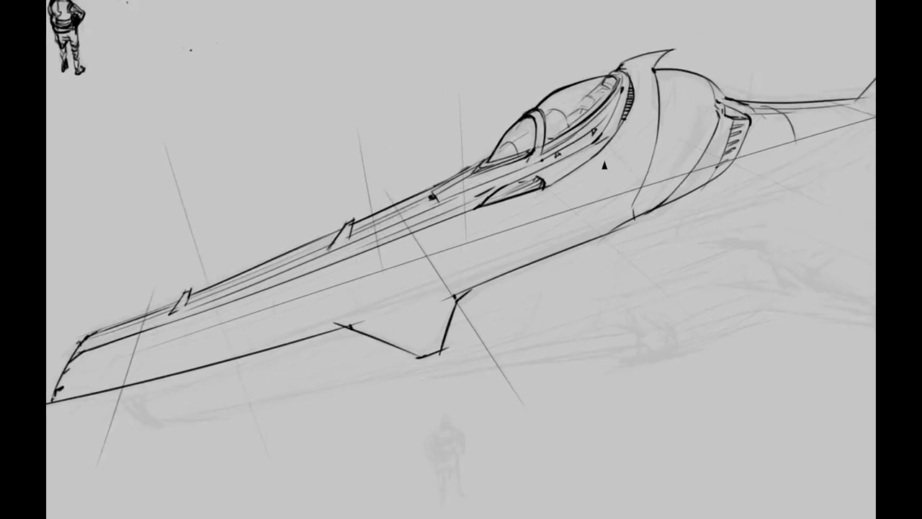
left_click_drag(584, 173, 538, 220)
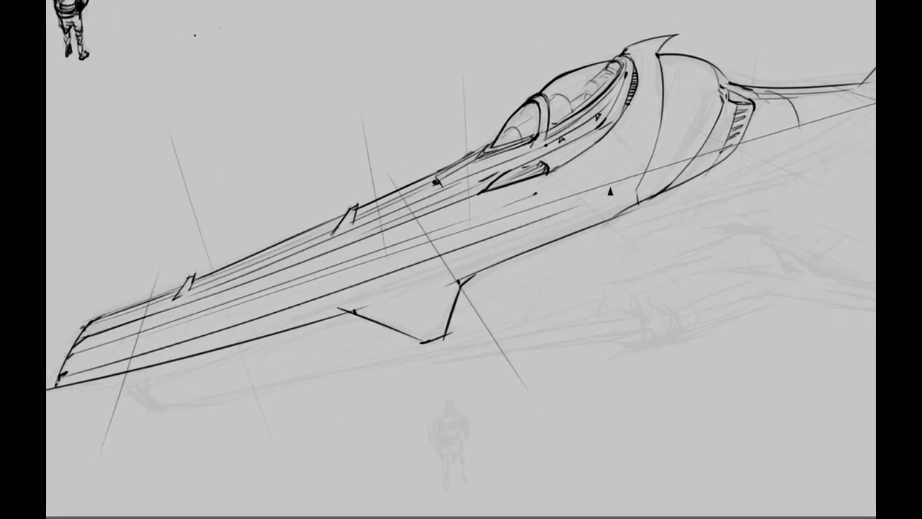
Check the lower ship's overall shape against the side-view reference sketches
key("ctrl+minus")
key("ctrl+minus")
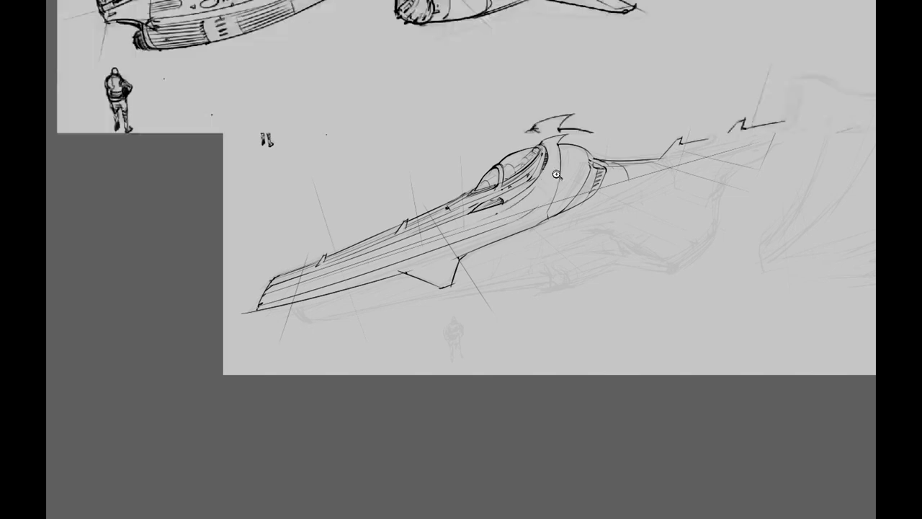
key("ctrl+plus")
left_click_drag(587, 139, 607, 126)
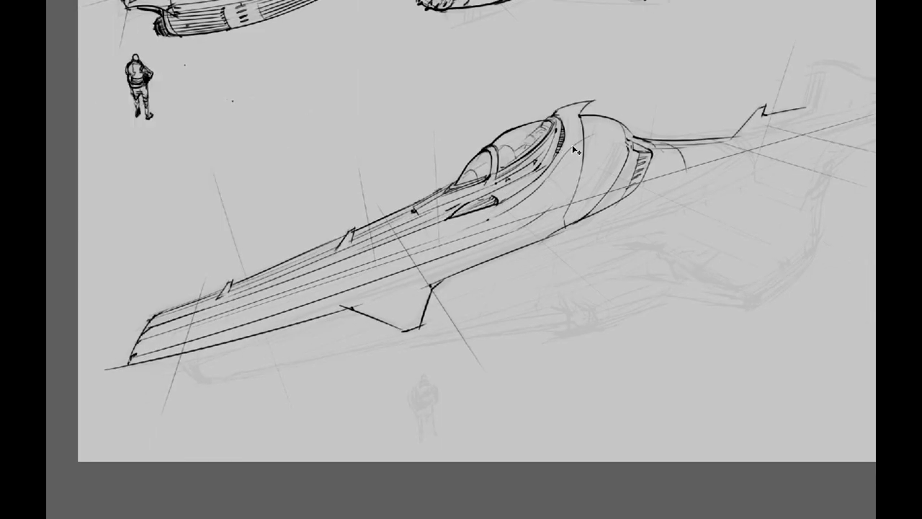
key("space")
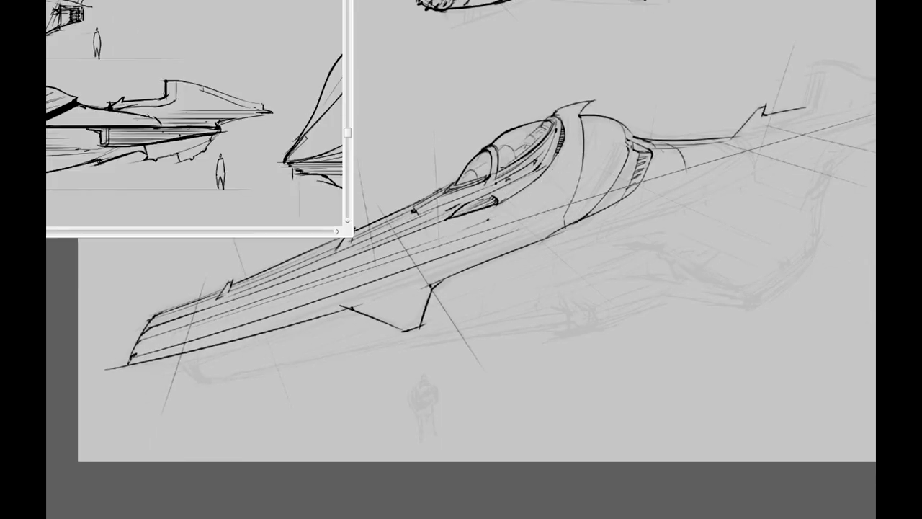
left_click(586, 137)
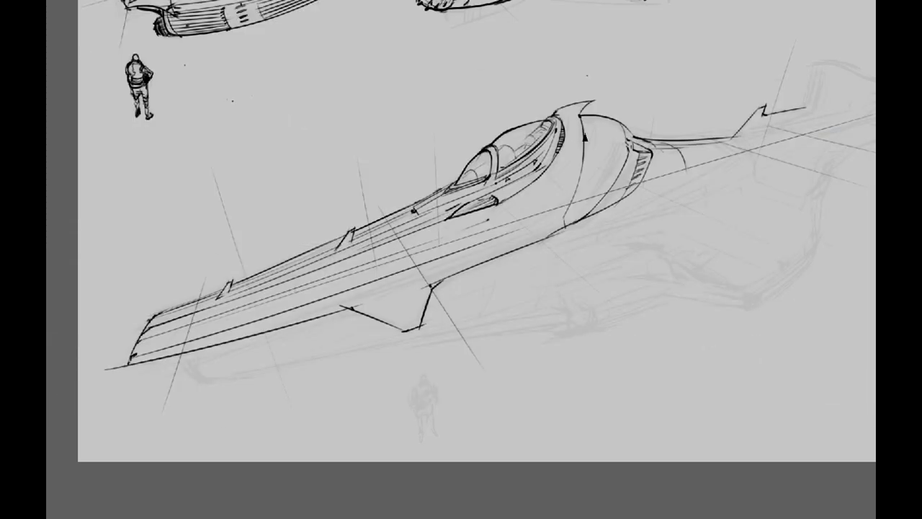
Add curved seams to the rounded hull behind the cockpit and strengthen the hull's lower edge toward the rear
left_click_drag(612, 123, 597, 189)
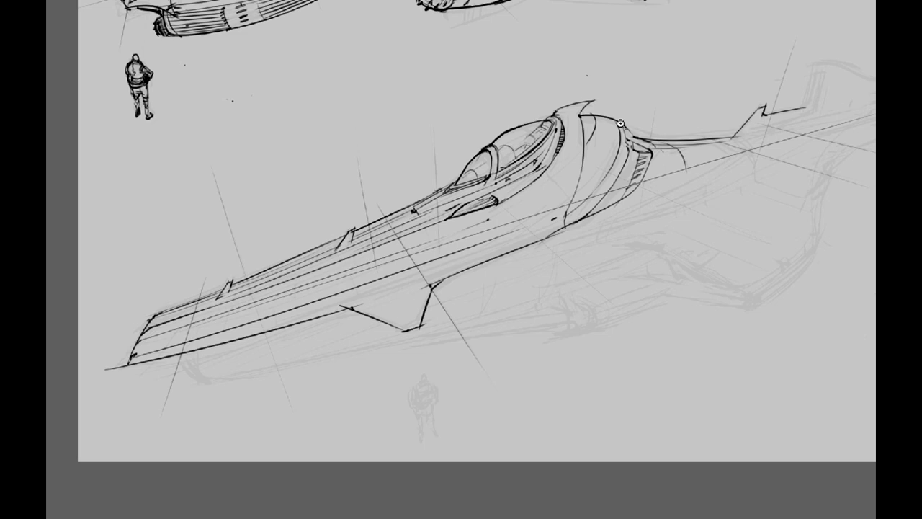
scroll(621, 124, "up", 2)
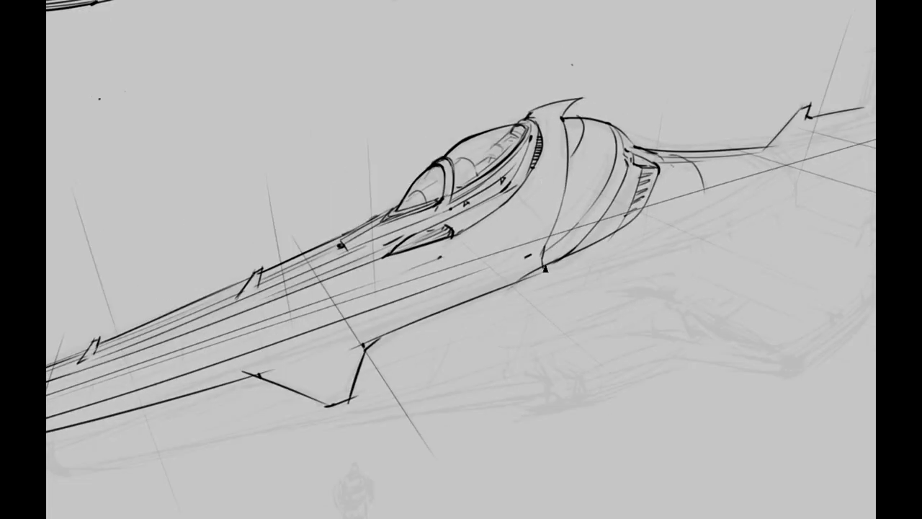
left_click_drag(546, 268, 521, 287)
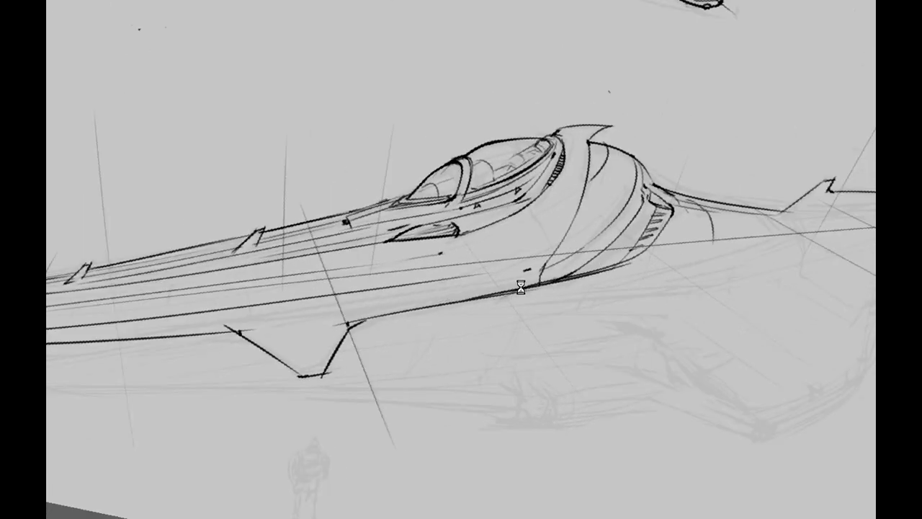
key("Escape")
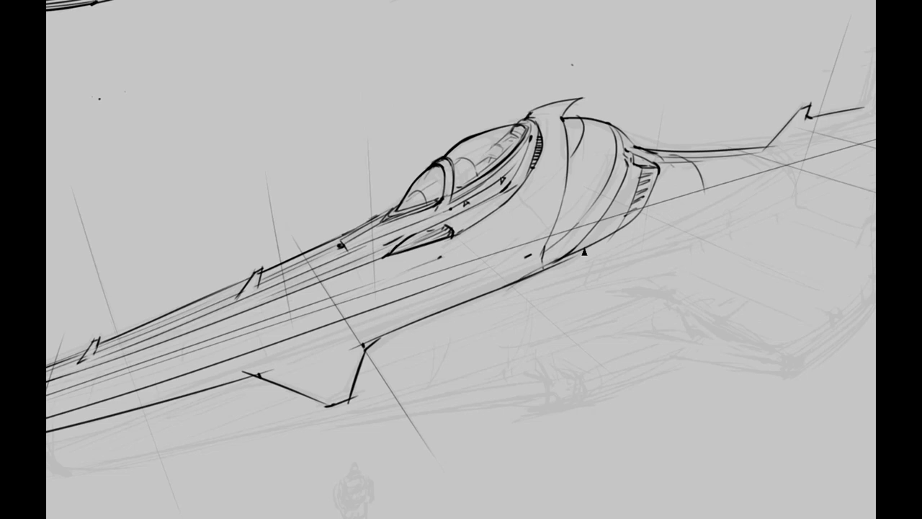
left_click_drag(675, 206, 515, 257)
key("Escape")
left_click_drag(686, 198, 851, 98)
left_click_drag(502, 295, 442, 293)
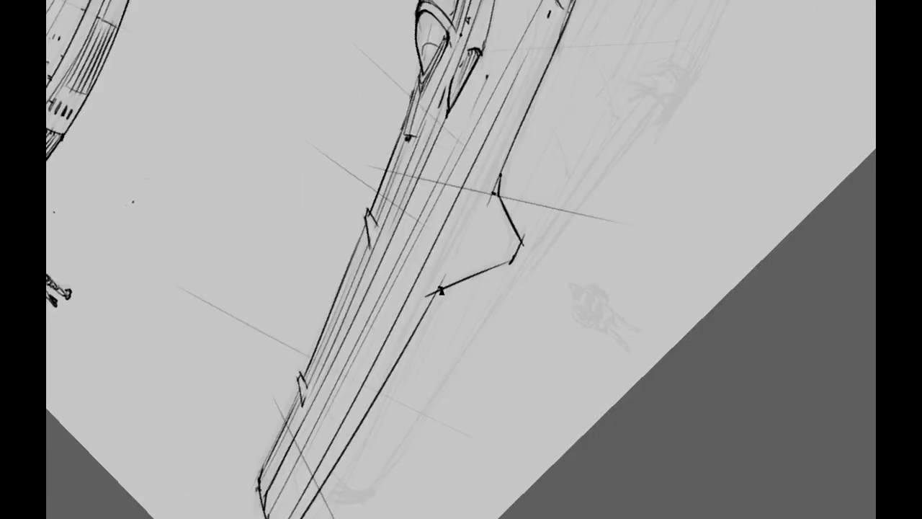
key("Escape")
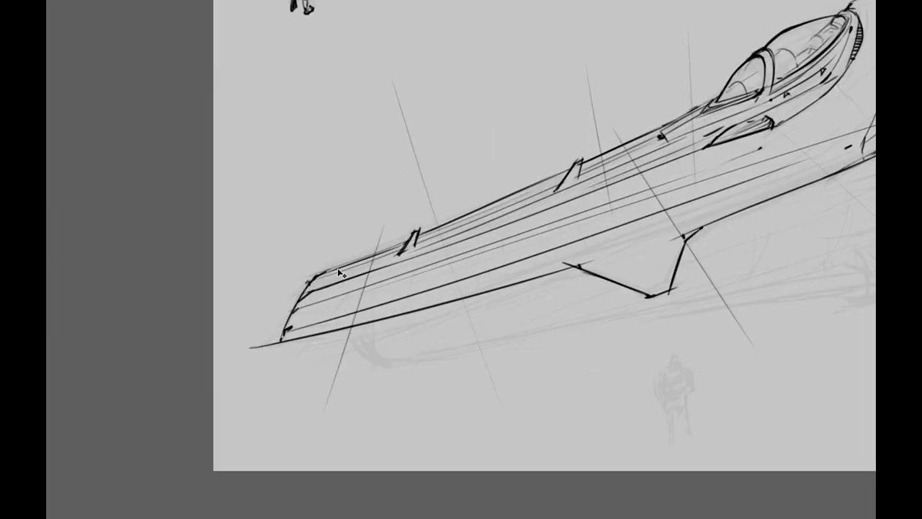
Draw the lower body from a small step beneath the nose along a long underside line to a hatched intake opening
left_click_drag(339, 273, 311, 299)
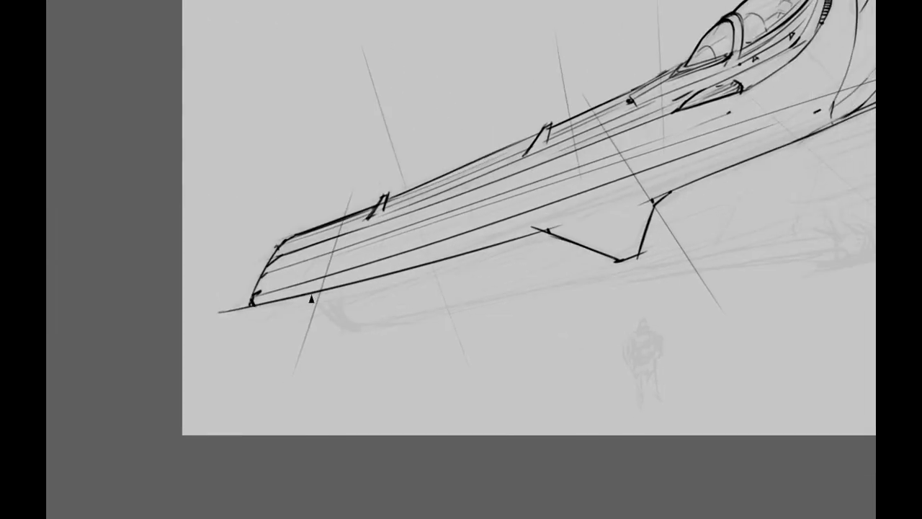
left_click_drag(252, 305, 298, 333)
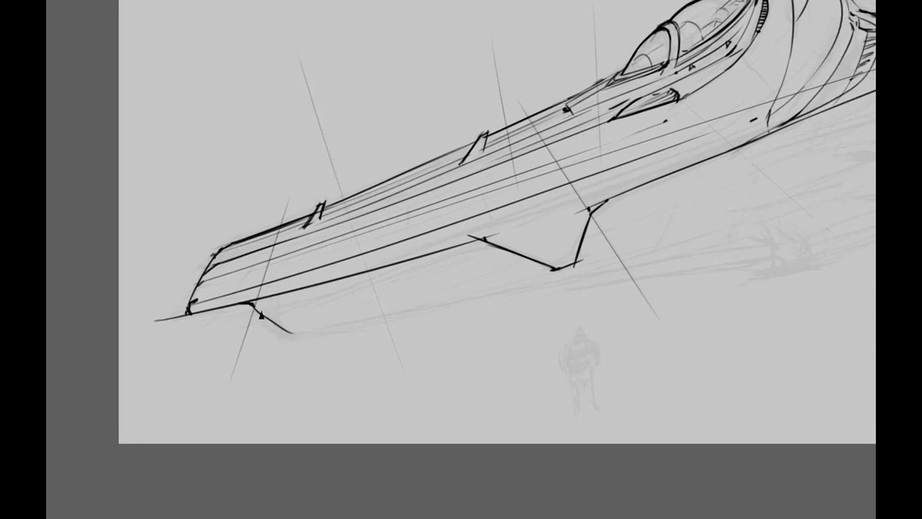
left_click_drag(697, 250, 626, 297)
mouse_move(220, 377)
left_mouse_down()
mouse_move(690, 315)
mouse_move(592, 308)
mouse_move(504, 282)
mouse_move(548, 240)
mouse_move(504, 312)
mouse_move(588, 308)
left_mouse_up()
mouse_move(514, 252)
left_mouse_down()
mouse_move(579, 231)
mouse_move(560, 321)
mouse_move(679, 248)
mouse_move(728, 258)
mouse_move(667, 255)
mouse_move(565, 277)
mouse_move(575, 258)
mouse_move(572, 286)
mouse_move(598, 253)
mouse_move(606, 278)
mouse_move(559, 279)
mouse_move(613, 229)
mouse_move(478, 318)
mouse_move(612, 270)
mouse_move(585, 231)
left_mouse_up()
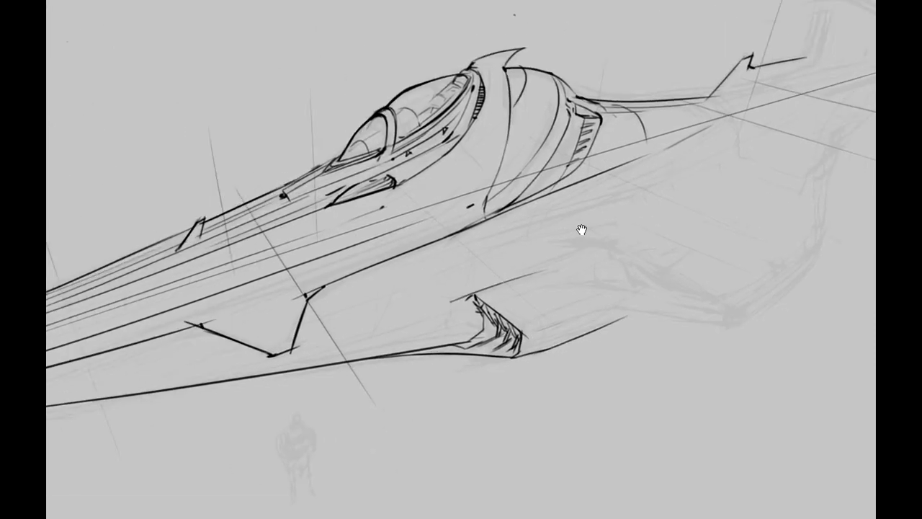
Draw the near wing outward from above the intake, with a curved leading edge, a blunt tip and an underside edge
mouse_move(519, 240)
left_mouse_down()
mouse_move(564, 233)
mouse_move(536, 238)
left_mouse_up()
left_click_drag(709, 214, 624, 307)
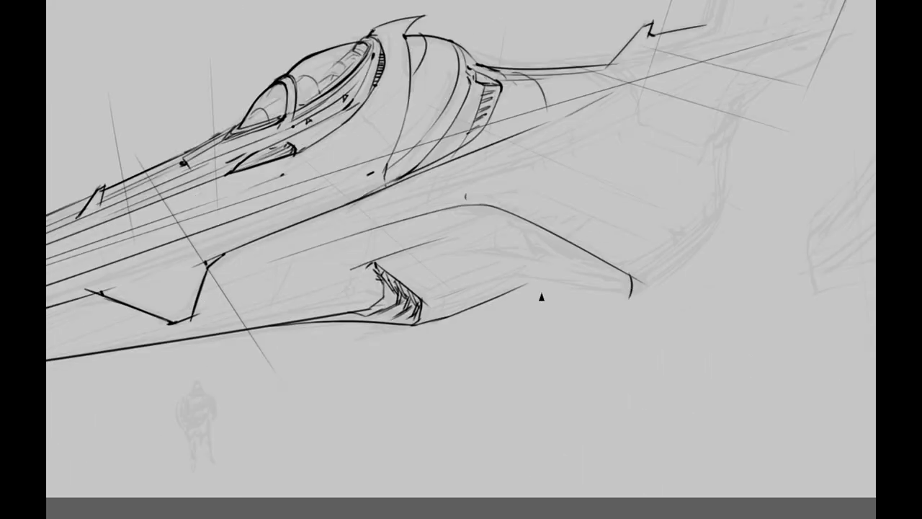
left_click_drag(540, 295, 519, 264)
mouse_move(450, 310)
left_mouse_down()
mouse_move(519, 261)
mouse_move(626, 247)
left_mouse_up()
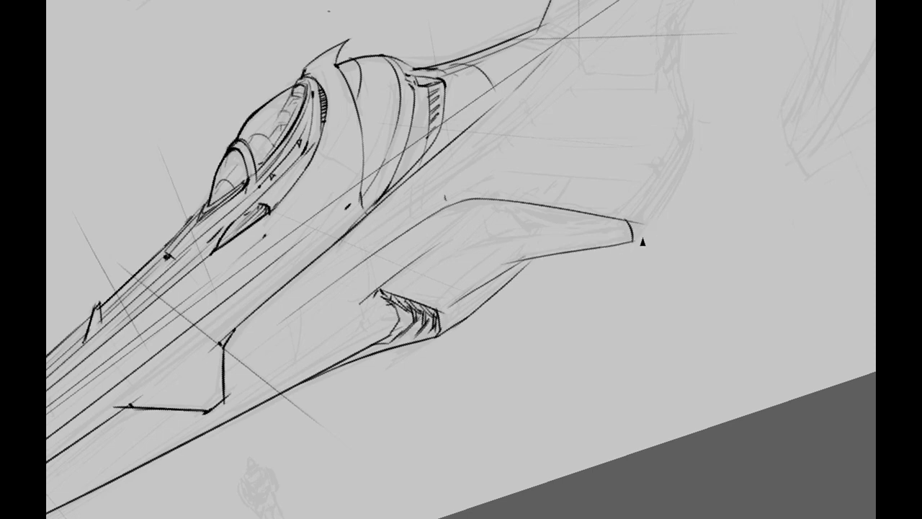
key("Home")
left_click_drag(543, 253, 573, 243)
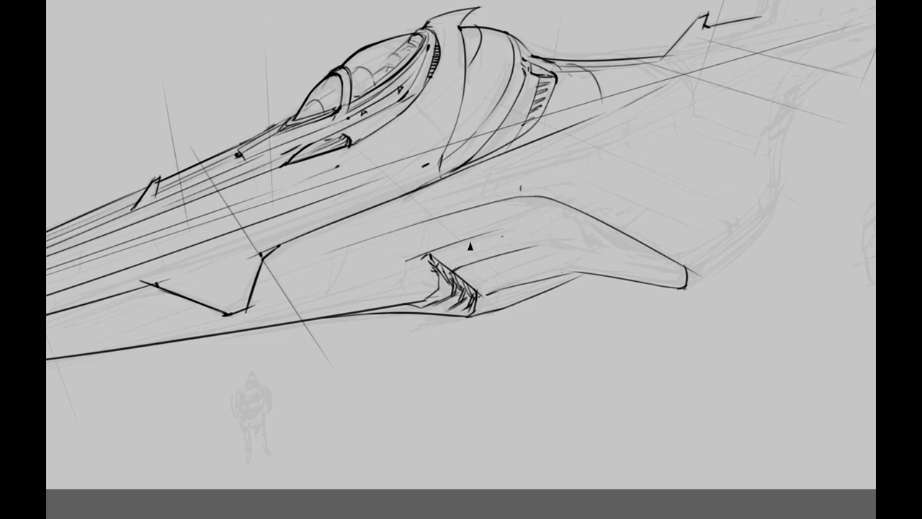
Draw the wing root line with curved cross seams, and add straight panel lines across the wing to its rounded outer corner
key("4")
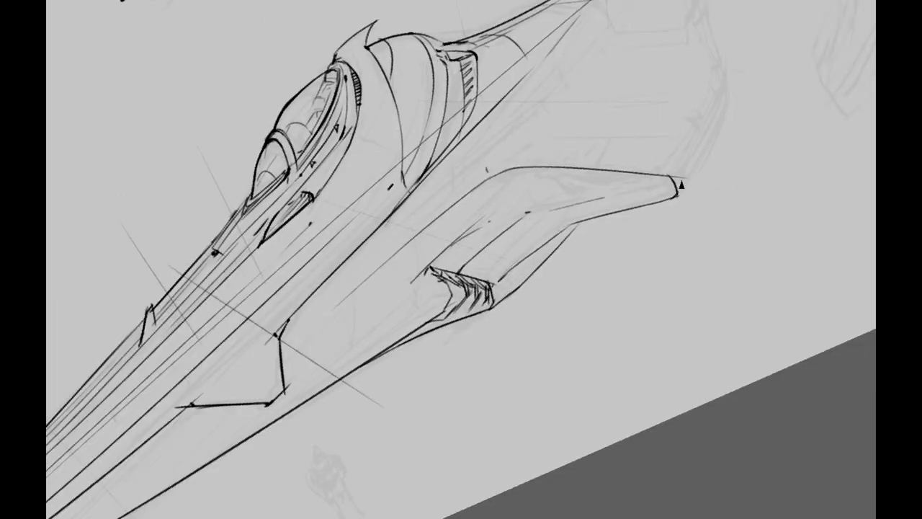
key("5")
left_click_drag(712, 184, 522, 168)
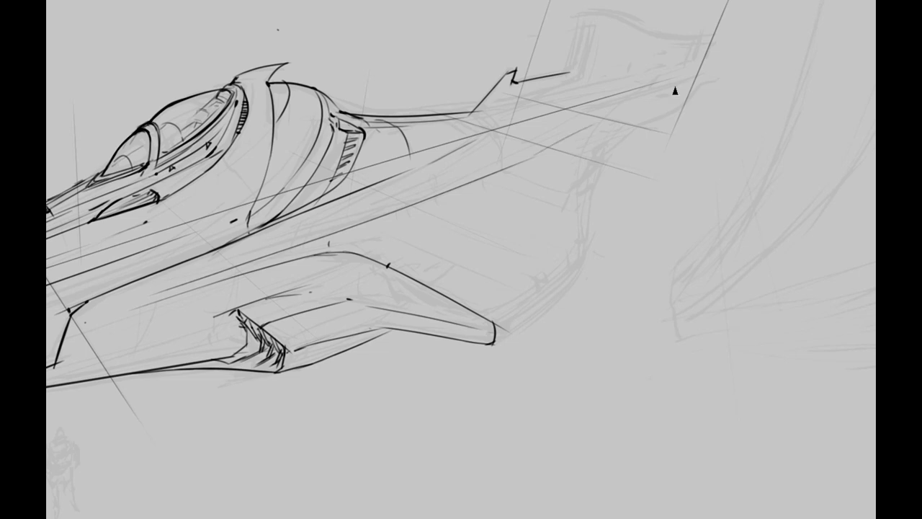
left_click_drag(412, 169, 537, 160)
left_click_drag(586, 178, 352, 372)
key("4")
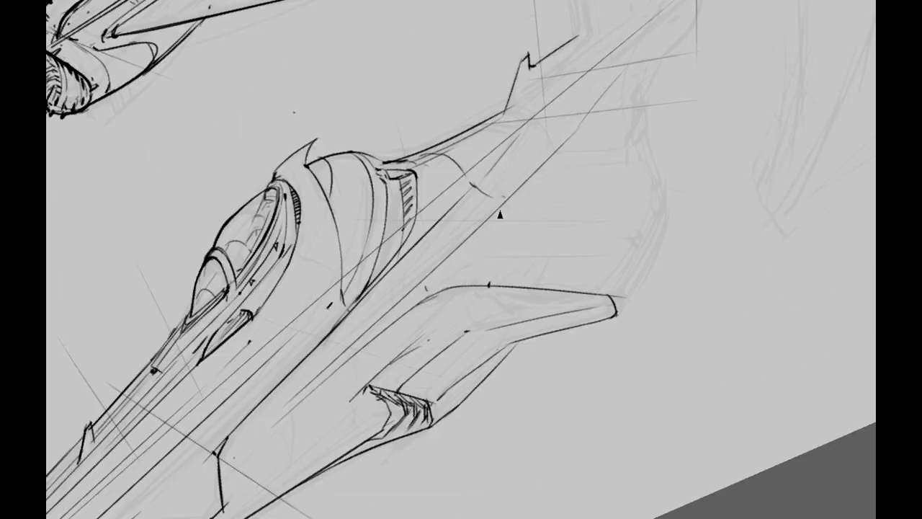
key("5")
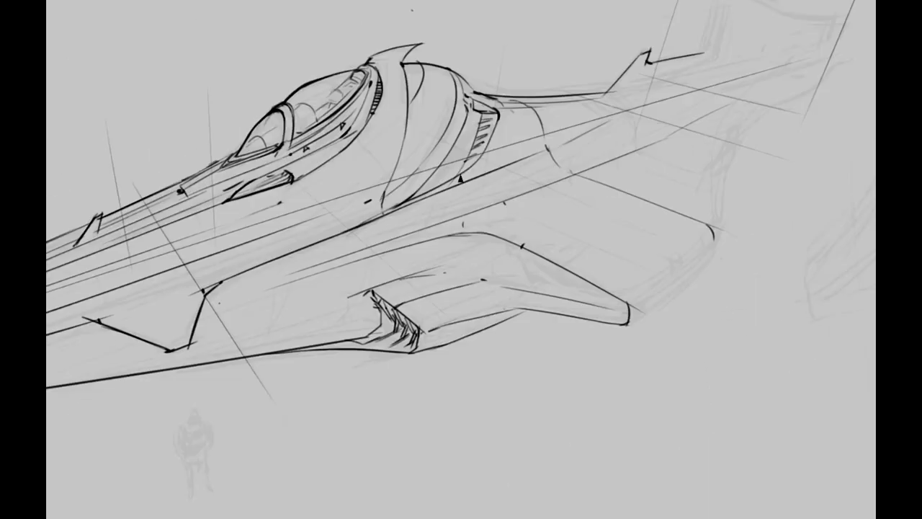
key("4")
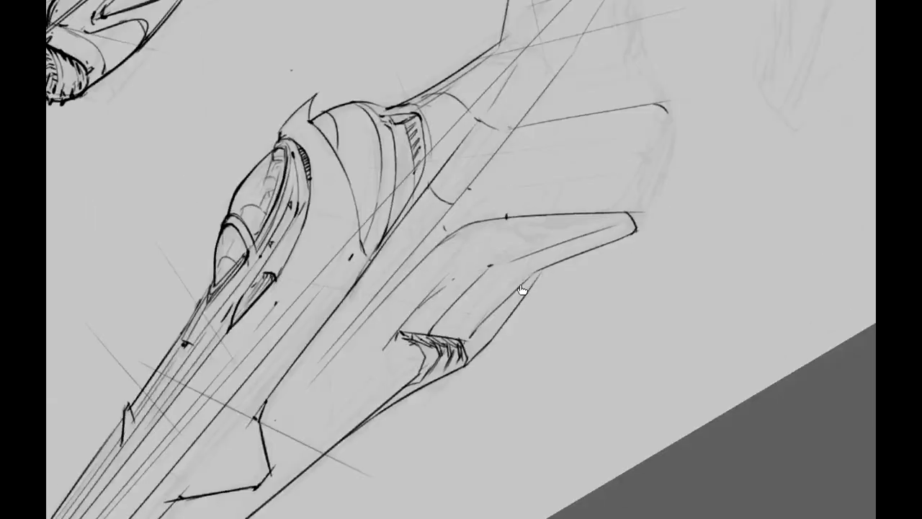
key("5")
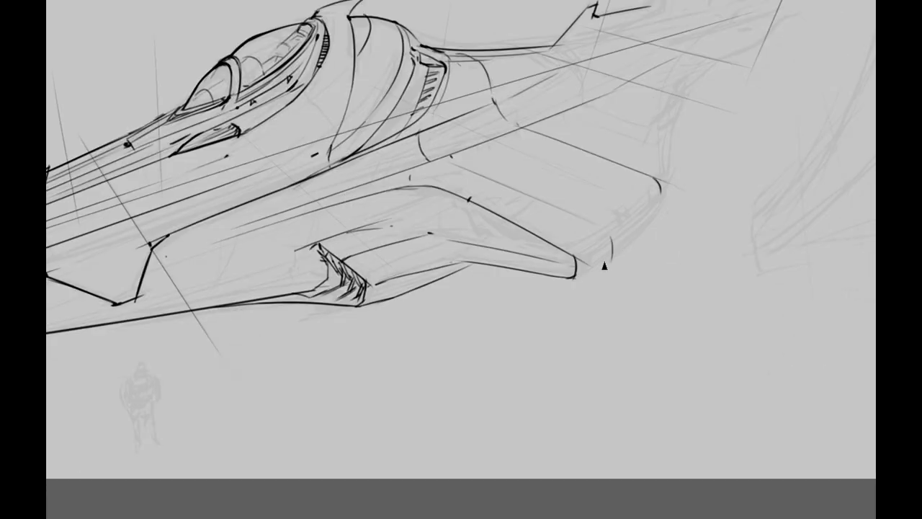
Draw the near wing's outer edge as a thin double-lined band from the blunt tip to the rounded rear corner
left_click_drag(608, 263, 606, 282)
mouse_move(437, 328)
left_mouse_down()
mouse_move(503, 190)
mouse_move(336, 284)
mouse_move(499, 209)
left_mouse_up()
left_click_drag(317, 306, 508, 203)
key("ctrl+z")
left_click_drag(354, 288, 552, 206)
key("ctrl+z")
left_click_drag(421, 220, 542, 206)
key("5")
left_click_drag(434, 305, 739, 100)
mouse_move(665, 297)
left_mouse_down()
mouse_move(809, 242)
mouse_move(588, 239)
left_mouse_up()
Draw the wing's concave rear edge sweeping up toward the tail, and add small tick marks on the leading edge
left_click_drag(426, 344, 531, 233)
key("ctrl+z")
left_click_drag(393, 364, 561, 236)
key("ctrl+z")
mouse_move(416, 348)
left_mouse_down()
mouse_move(538, 260)
mouse_move(535, 319)
mouse_move(469, 216)
left_mouse_up()
key("ctrl+z")
left_click_drag(412, 241, 505, 176)
key("ctrl+z")
left_click_drag(393, 256, 541, 186)
key("ctrl+z")
left_click_drag(432, 216, 551, 176)
mouse_move(441, 198)
left_mouse_down()
mouse_move(568, 169)
mouse_move(432, 317)
mouse_move(486, 281)
left_mouse_up()
mouse_move(443, 310)
left_mouse_down()
mouse_move(511, 254)
mouse_move(681, 277)
mouse_move(459, 187)
left_mouse_up()
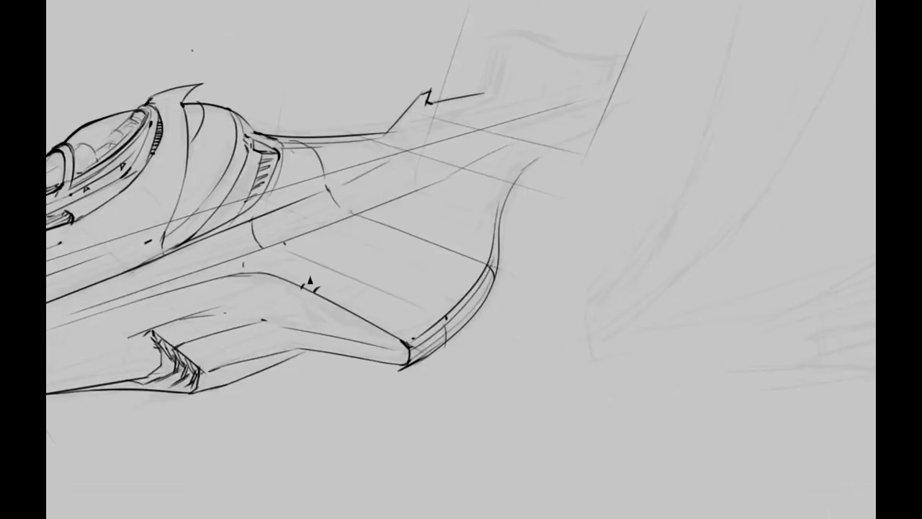
Draw a straight seam across the near wing's upper surface from the leading-edge marks
scroll(458, 187, "down", 3)
scroll(621, 196, "up", 1)
key("ctrl+z")
left_click_drag(476, 252, 573, 215)
key("ctrl+z")
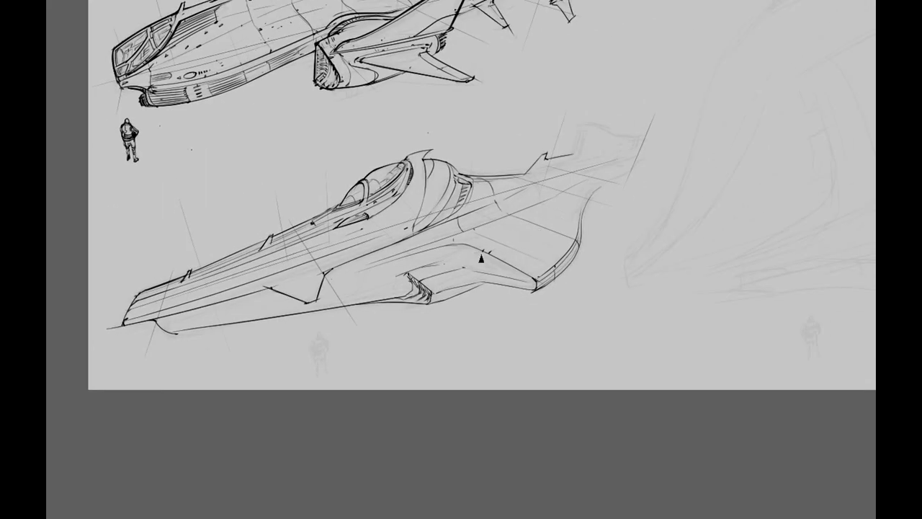
scroll(504, 199, "up", 2)
left_click_drag(603, 50, 474, 105)
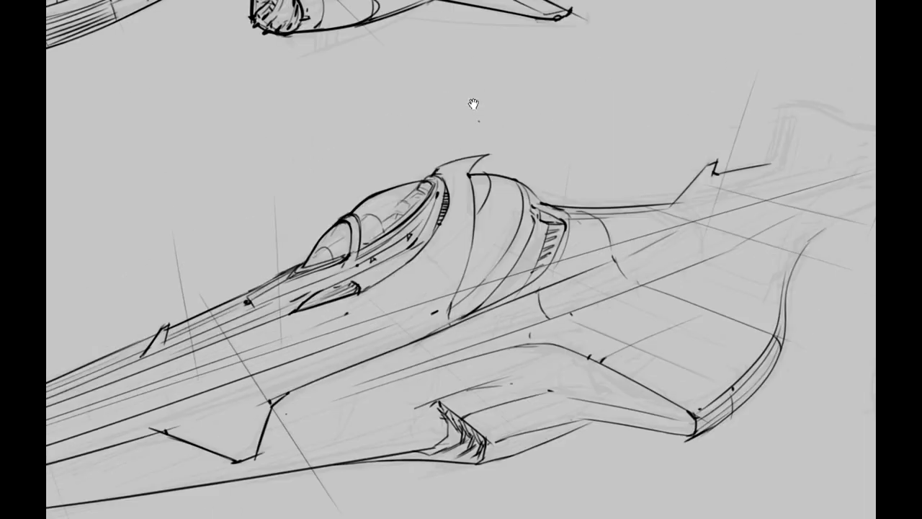
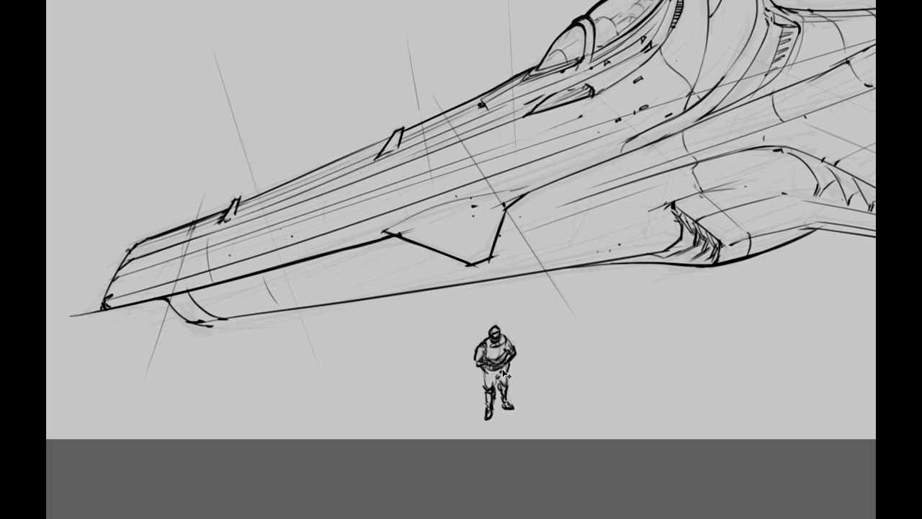
Add small tick marks on the near wing's surface and a row of short hatches along its root above the engine
scroll(540, 325, "up", 2)
left_click_drag(540, 325, 494, 281)
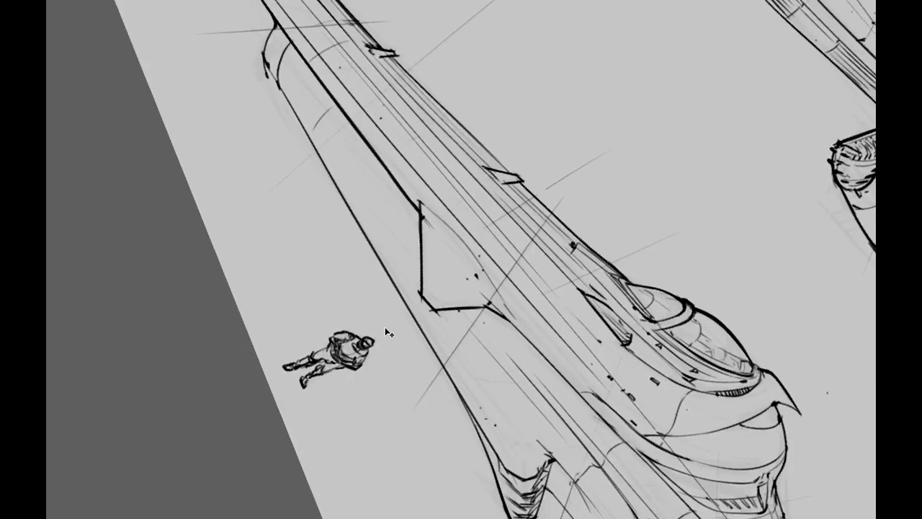
key("Escape")
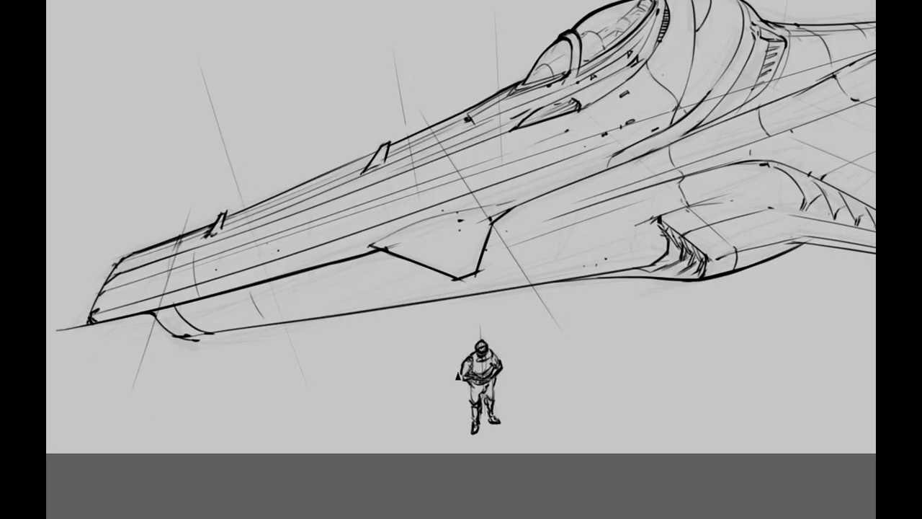
left_click_drag(572, 325, 421, 370)
mouse_move(432, 303)
left_mouse_down()
mouse_move(330, 274)
mouse_move(598, 187)
mouse_move(740, 196)
mouse_move(432, 243)
mouse_move(624, 181)
mouse_move(618, 231)
mouse_move(696, 219)
mouse_move(555, 251)
mouse_move(652, 232)
mouse_move(593, 257)
mouse_move(549, 301)
mouse_move(595, 280)
mouse_move(512, 279)
left_mouse_up()
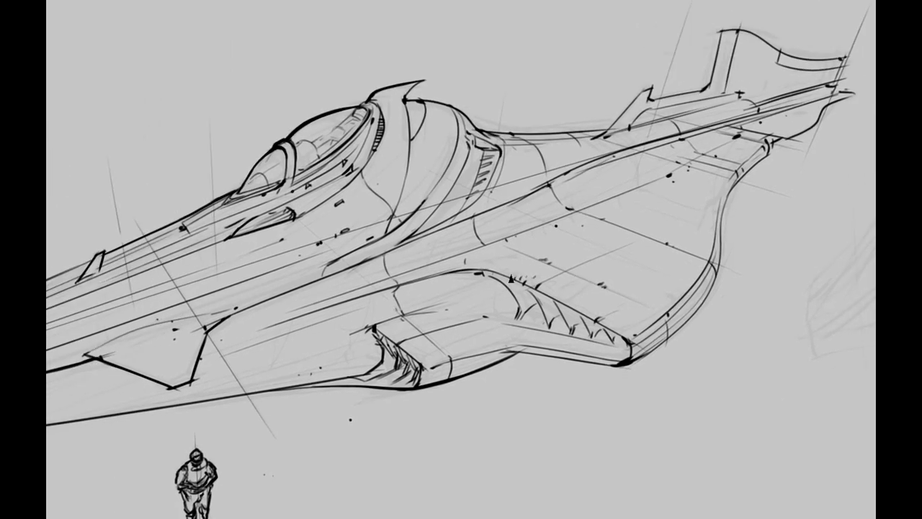
left_click_drag(624, 210, 431, 280)
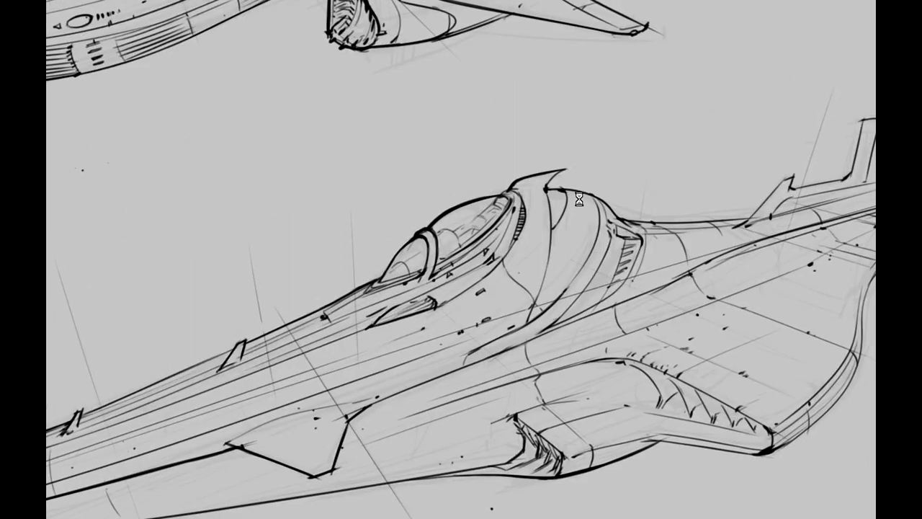
scroll(579, 199, "down", 3)
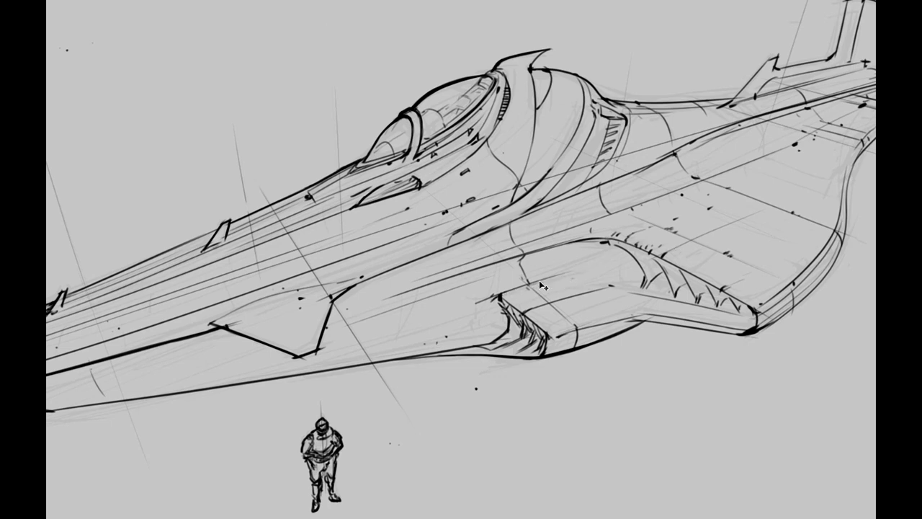
mouse_move(516, 290)
left_mouse_down()
mouse_move(538, 261)
mouse_move(596, 258)
left_mouse_up()
left_click_drag(532, 237, 570, 173)
scroll(665, 190, "down", 3)
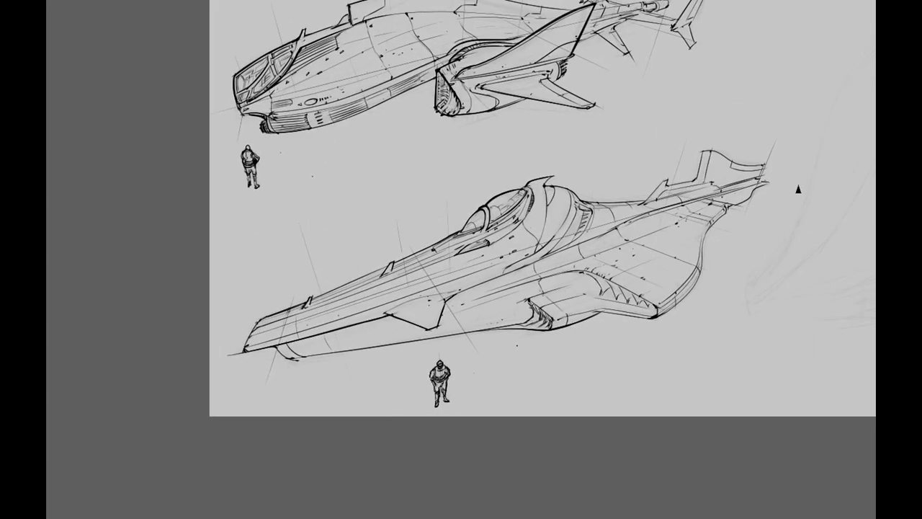
scroll(259, 310, "up", 3)
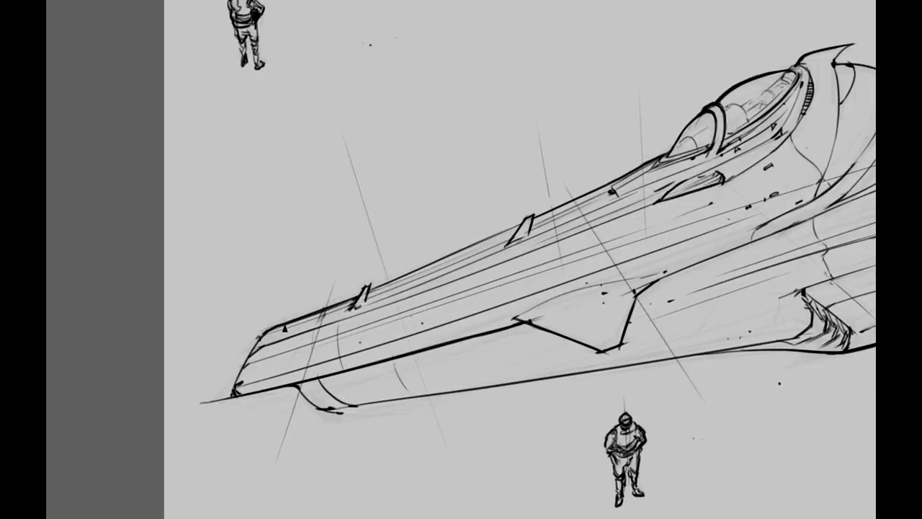
left_click_drag(654, 169, 539, 223)
scroll(586, 190, "down", 5)
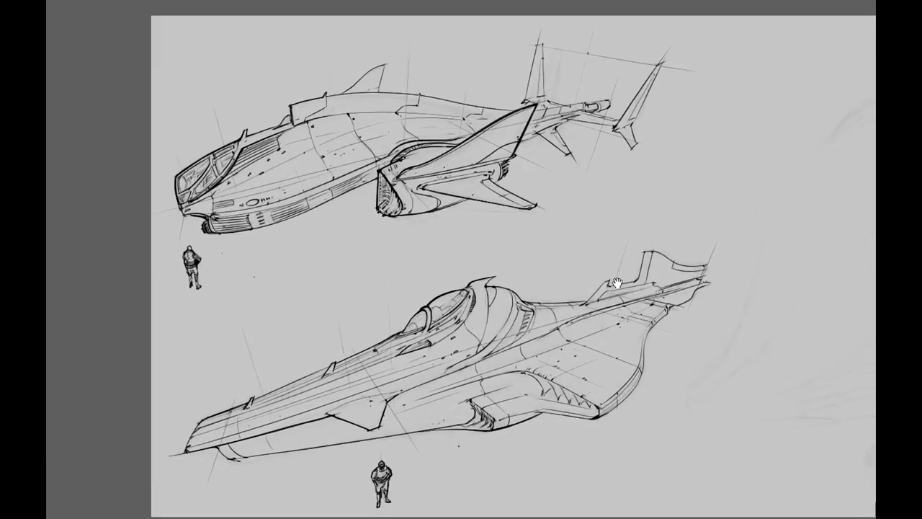
scroll(459, 232, "up", 4)
left_click_drag(427, 223, 562, 193)
key("ctrl+z")
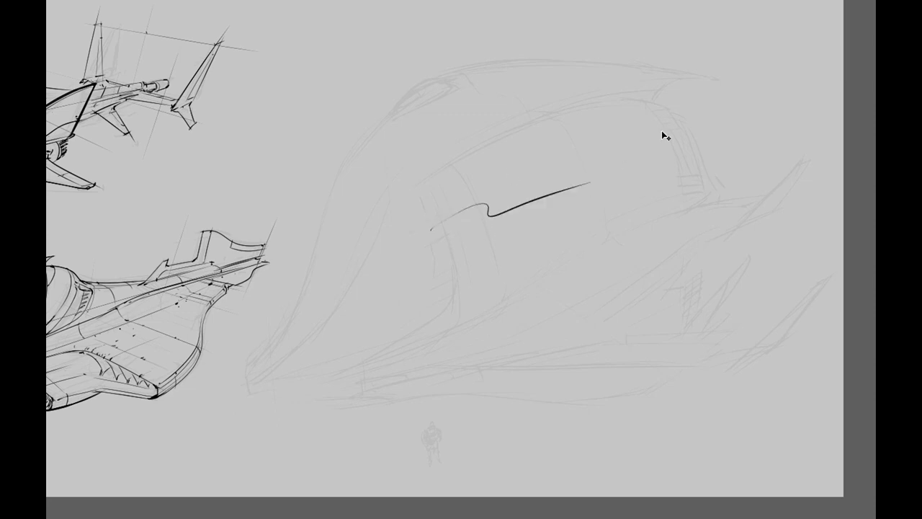
scroll(439, 204, "up", 5)
scroll(450, 185, "down", 4)
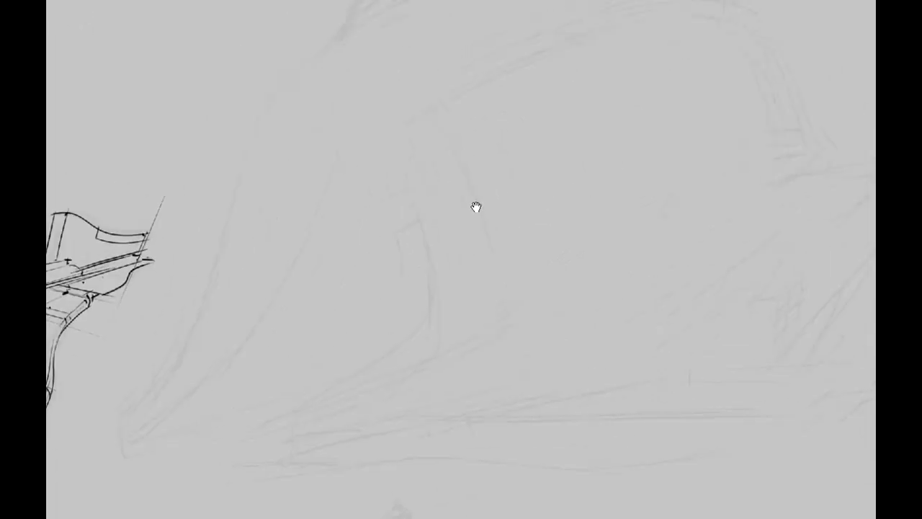
scroll(473, 202, "up", 1)
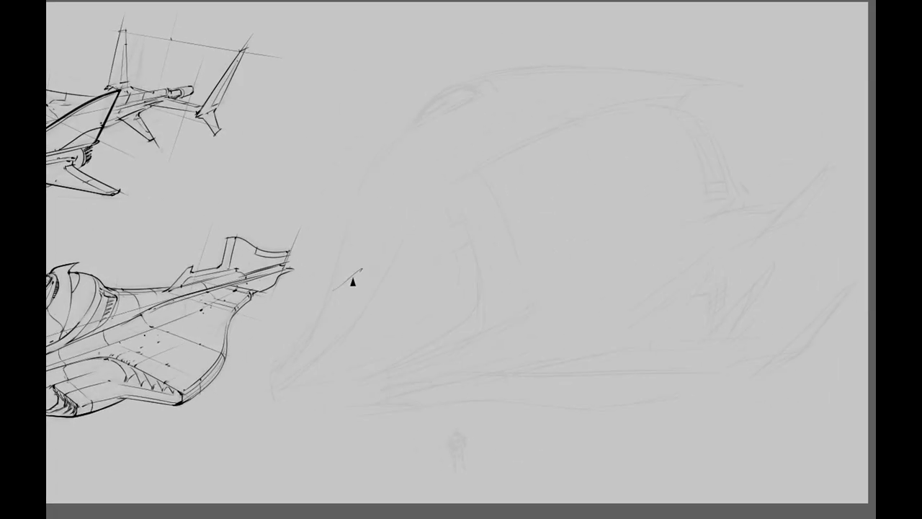
scroll(461, 113, "down", 1)
scroll(430, 163, "up", 3)
scroll(463, 183, "down", 3)
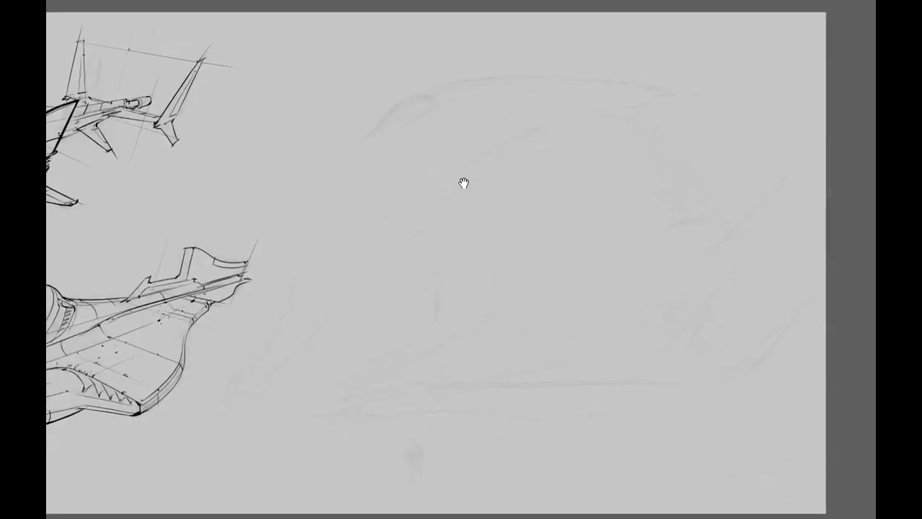
Draw a long straight diagonal perspective guide line through the faded third ship sketch from nose to rear
left_click_drag(206, 387, 742, 223)
scroll(480, 328, "down", 2)
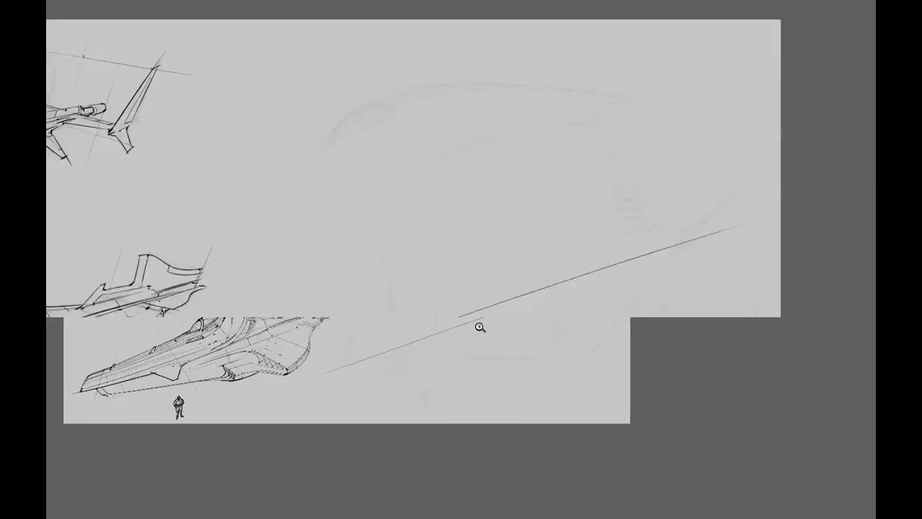
key("ctrl+z")
key("ctrl+shift+z")
scroll(552, 274, "up", 3)
Draw straight perspective guides crossing the long diagonal line at intervals along the third ship's length
mouse_move(537, 269)
left_mouse_down()
mouse_move(478, 377)
mouse_move(371, 278)
left_mouse_up()
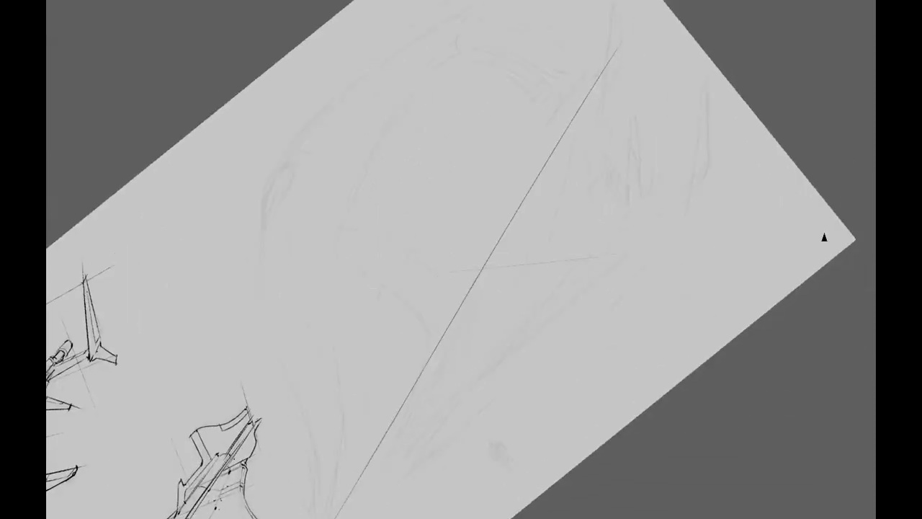
left_click_drag(825, 237, 587, 315)
scroll(552, 330, "up", 3)
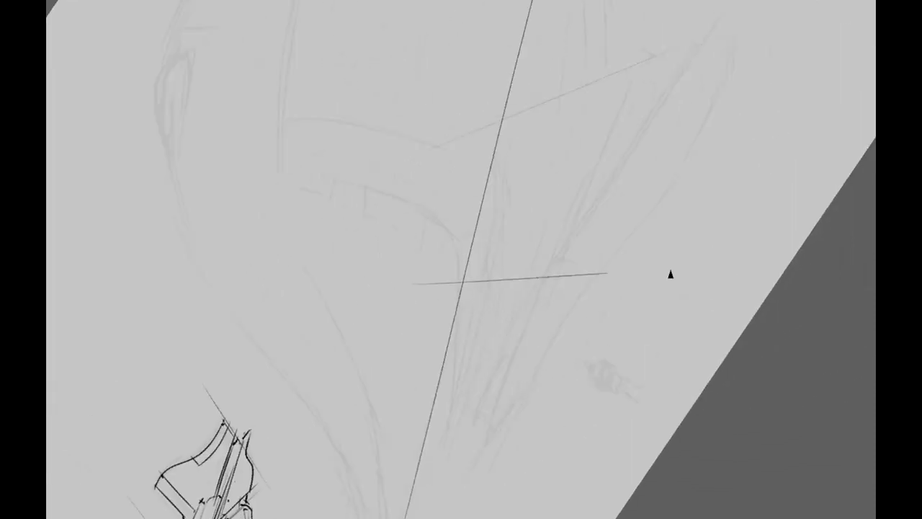
left_click_drag(671, 274, 412, 428)
mouse_move(426, 308)
left_mouse_down()
mouse_move(507, 346)
mouse_move(449, 335)
mouse_move(642, 313)
left_mouse_up()
mouse_move(460, 336)
left_mouse_down()
mouse_move(420, 78)
mouse_move(424, 180)
mouse_move(582, 285)
mouse_move(718, 272)
mouse_move(453, 255)
mouse_move(263, 295)
mouse_move(572, 233)
left_mouse_up()
Outline the third ship's small canopy on the upper front hull with a domed curve and a straight base line
mouse_move(841, 265)
left_mouse_down()
mouse_move(286, 292)
mouse_move(552, 252)
mouse_move(431, 96)
left_mouse_up()
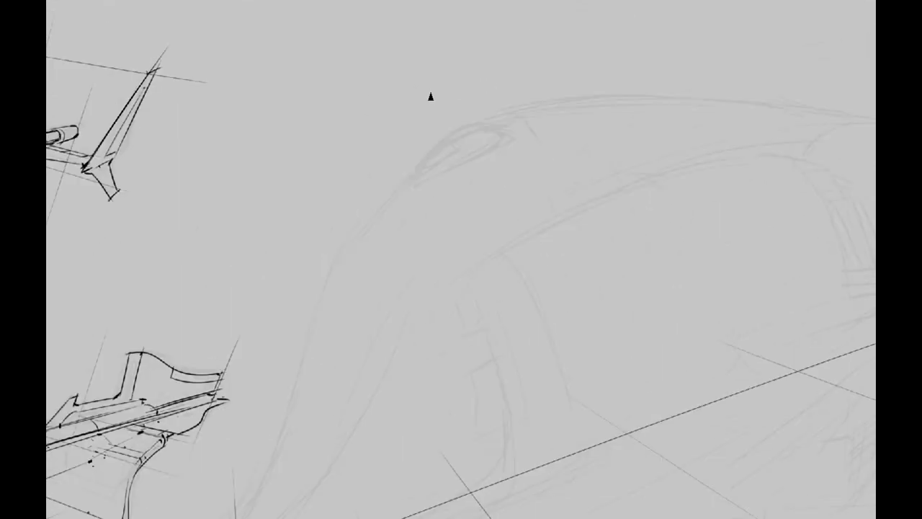
mouse_move(420, 166)
left_mouse_down()
mouse_move(381, 195)
mouse_move(474, 130)
mouse_move(483, 167)
left_mouse_up()
left_click_drag(455, 133, 493, 161)
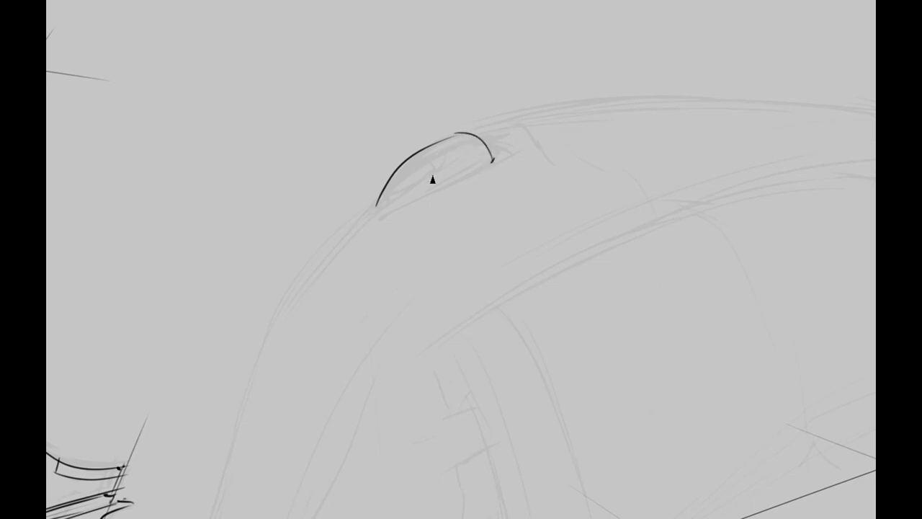
key("ctrl+z")
mouse_move(387, 211)
left_mouse_down()
mouse_move(482, 171)
mouse_move(542, 125)
mouse_move(377, 206)
left_mouse_up()
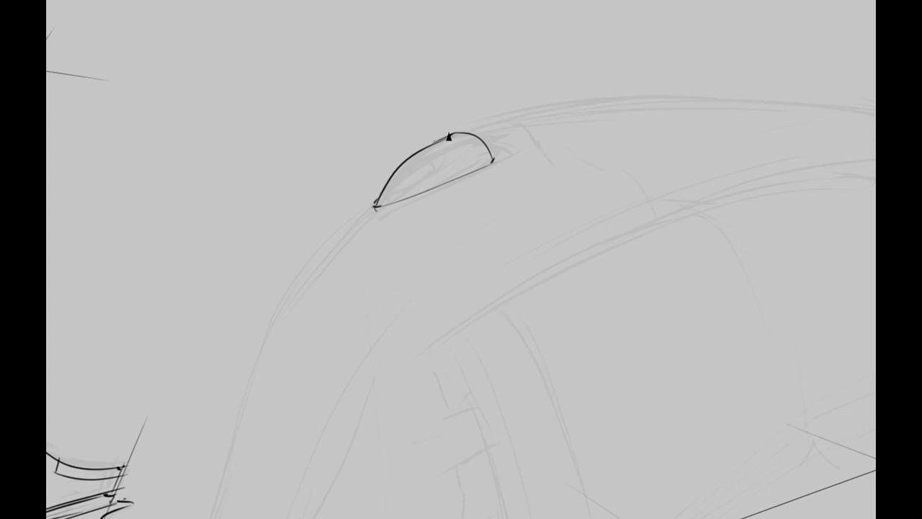
mouse_move(521, 108)
left_mouse_down()
mouse_move(447, 95)
mouse_move(371, 194)
mouse_move(406, 140)
left_mouse_up()
scroll(505, 93, "down", 3)
left_click_drag(504, 93, 538, 172)
key("ctrl+z")
Draw the third ship's front hull edge as one long curve sweeping from the canopy's front down to the nose
left_click_drag(234, 278, 496, 150)
key("ctrl+z")
mouse_move(277, 261)
left_mouse_down()
mouse_move(485, 149)
mouse_move(495, 132)
mouse_move(407, 139)
left_mouse_up()
scroll(407, 139, "down", 2)
left_click_drag(245, 393, 215, 403)
scroll(309, 248, "up", 5)
left_click_drag(364, 212, 385, 195)
left_click_drag(335, 240, 368, 198)
key("ctrl+z")
Consult the reference sketch in FZD_SHIP_THUMBS_05.PSD and redraw the canopy as a pointed teardrop with a curved frame band
key("ctrl+Tab")
mouse_move(435, 181)
left_mouse_down()
mouse_move(383, 164)
mouse_move(339, 233)
mouse_move(385, 216)
left_mouse_up()
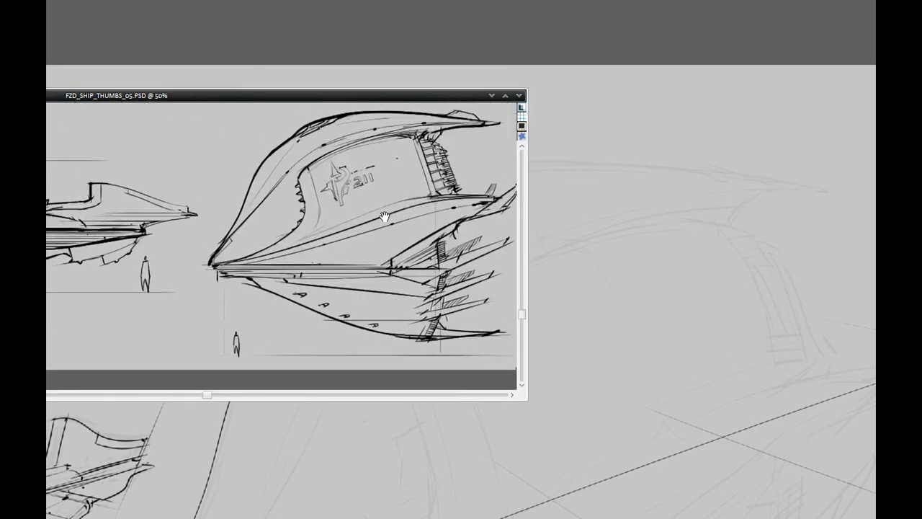
left_click_drag(385, 98, 0, 0)
left_click_drag(425, 207, 395, 190)
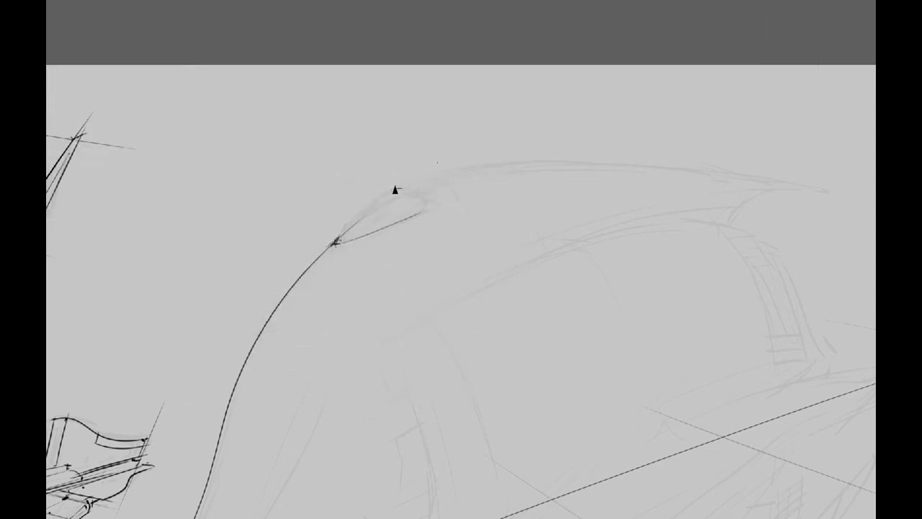
mouse_move(334, 242)
left_mouse_down()
mouse_move(383, 200)
mouse_move(459, 173)
mouse_move(442, 201)
mouse_move(348, 244)
mouse_move(407, 212)
left_mouse_up()
key("ctrl+z")
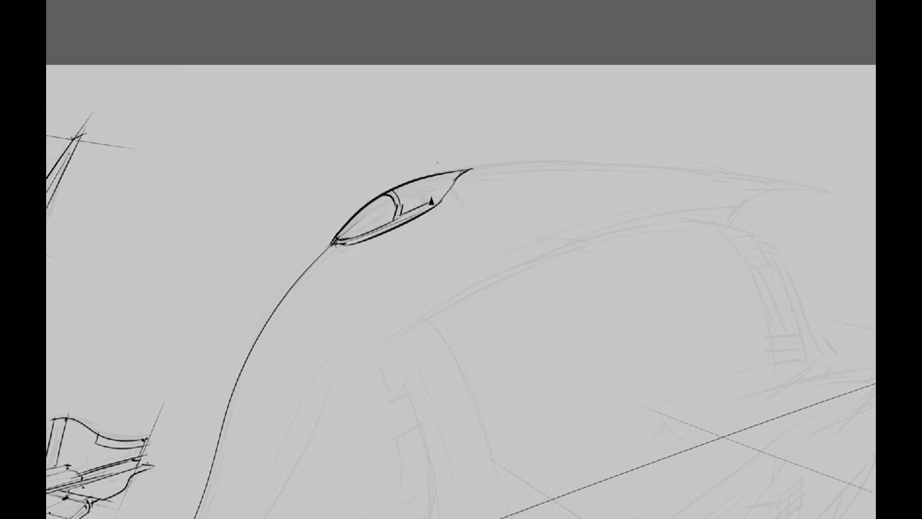
Add a rear frame to the canopy and outline narrow panels beneath its lower rim
left_click_drag(435, 181, 452, 174)
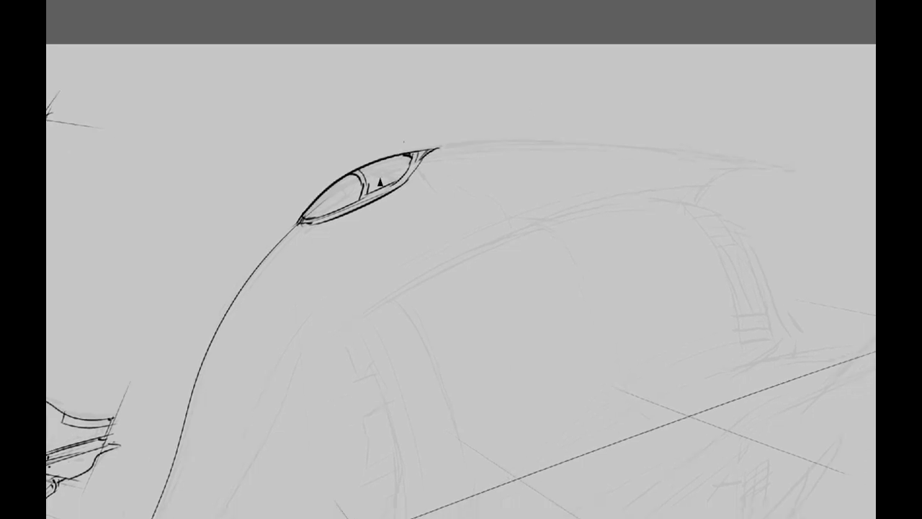
key("ctrl+z")
left_click_drag(319, 226, 358, 217)
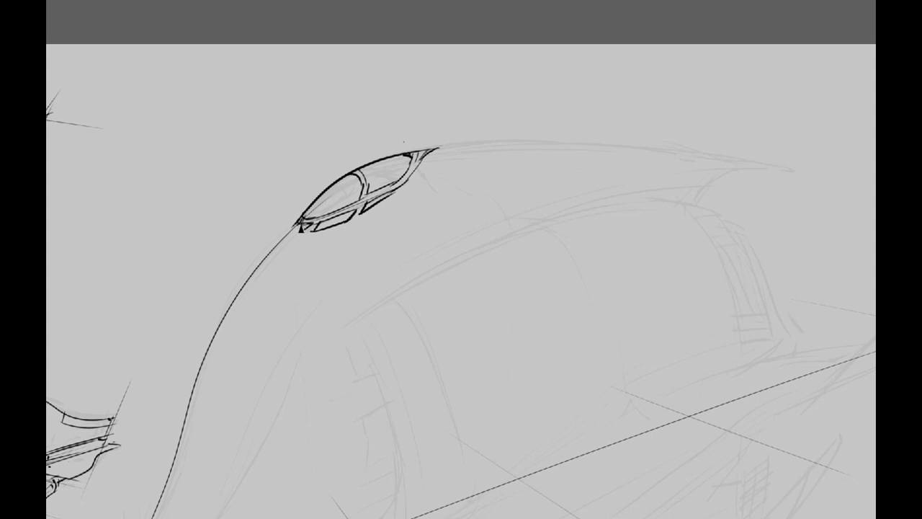
Double the front hull edge with a parallel line from the canopy to the nose, and close it with a small curved tip
key("4")
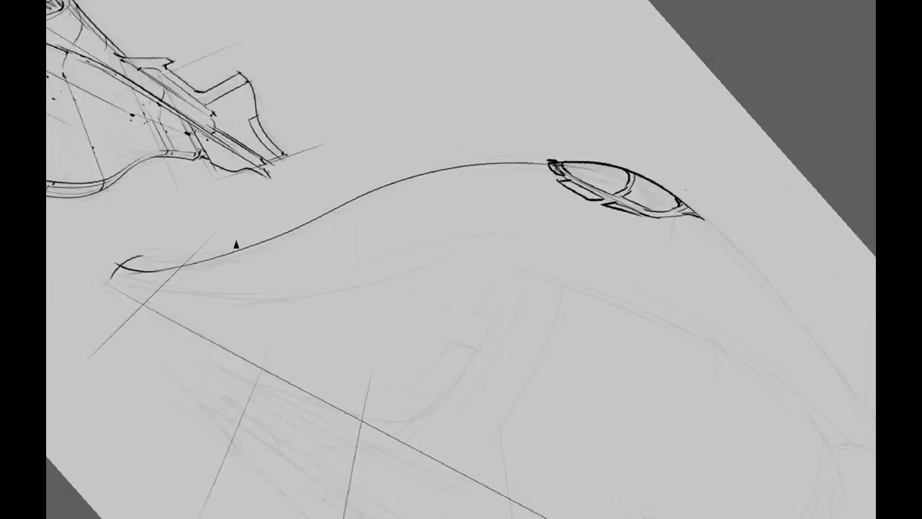
left_click_drag(327, 204, 558, 162)
key("5")
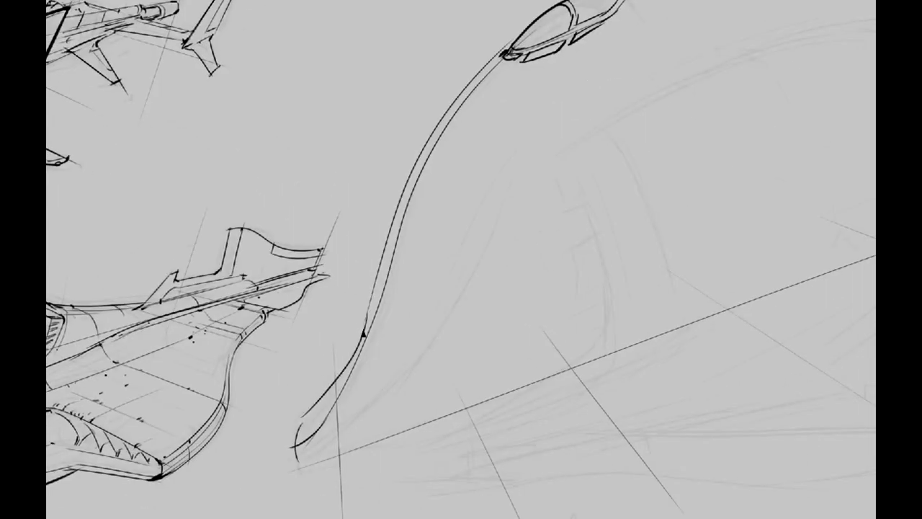
key("5")
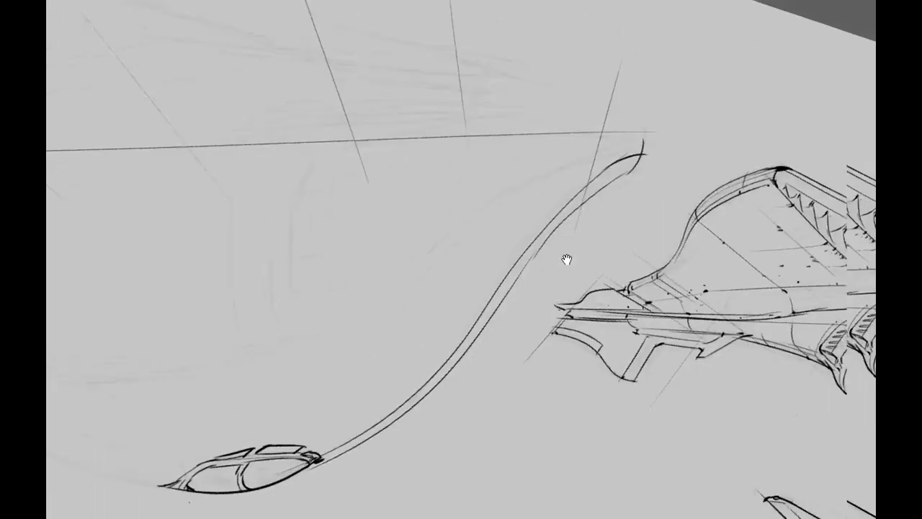
left_click_drag(471, 289, 585, 189)
key("5")
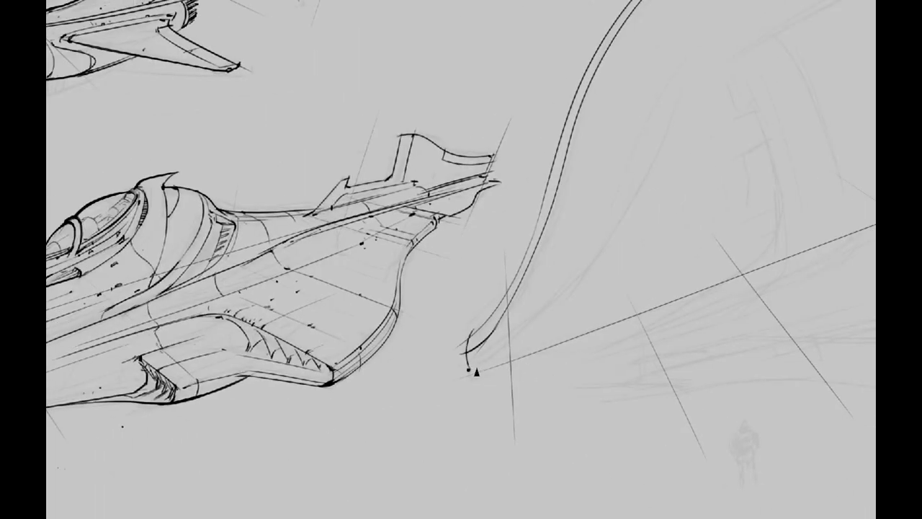
left_click_drag(360, 338, 274, 486)
Round off the canopy's rear end and refine its glass with interior lines and a heavier frame band
key("5")
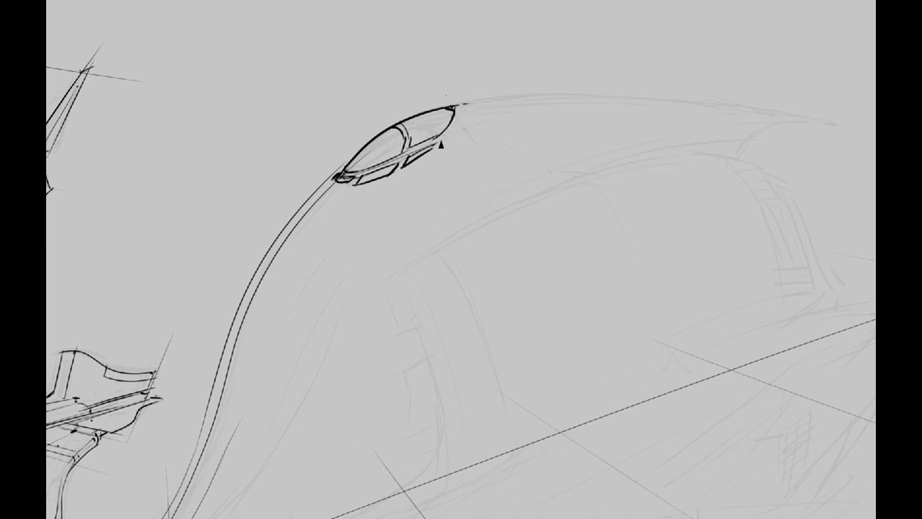
left_click_drag(437, 144, 425, 164)
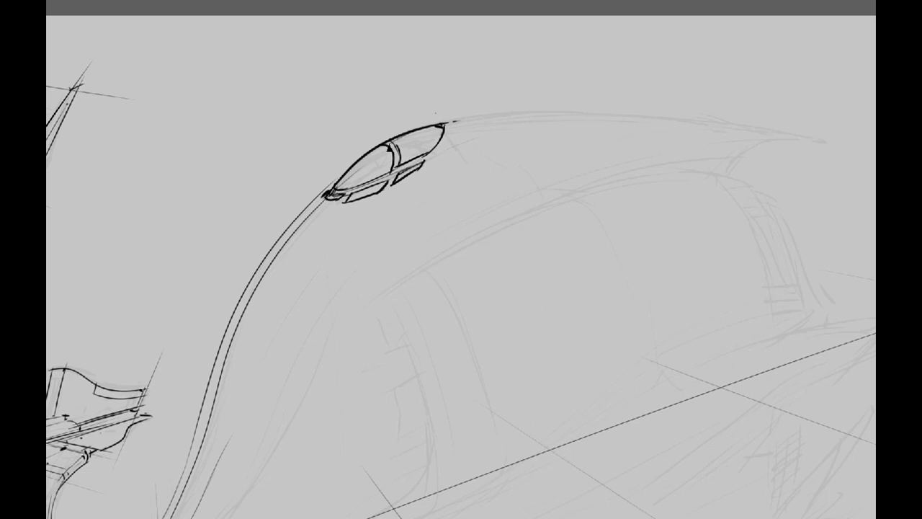
left_click_drag(341, 189, 387, 173)
Draw the hull's long upper edge as a shallow arc from behind the canopy to the pointed rear tip
mouse_move(401, 169)
left_mouse_down()
mouse_move(383, 67)
mouse_move(375, 99)
mouse_move(482, 87)
left_mouse_up()
key("ctrl+z")
left_click_drag(392, 93, 720, 107)
key("ctrl+z")
left_click(528, 104)
left_click_drag(260, 121, 769, 138)
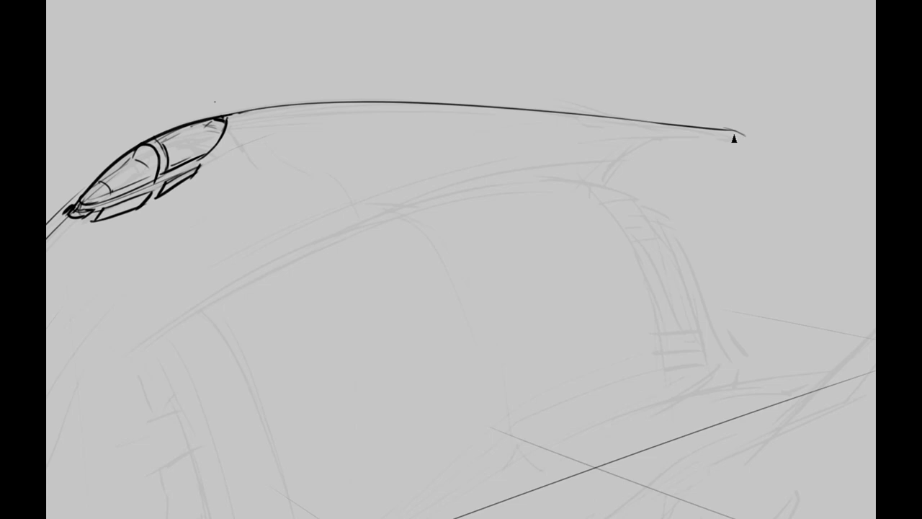
Draw a pointed fairing around the canopy that sweeps back into the upper hull edge, with a small curved seam behind the glass
left_click_drag(251, 210, 335, 171)
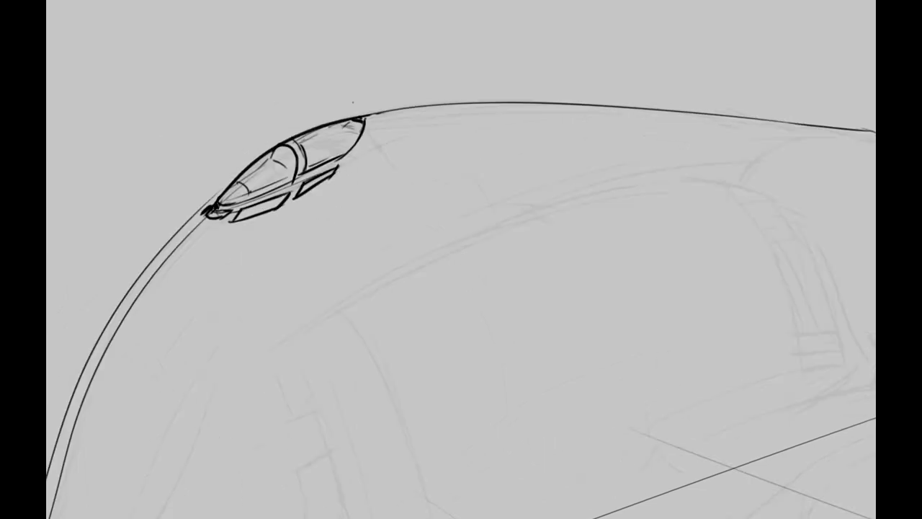
left_click_drag(201, 216, 282, 215)
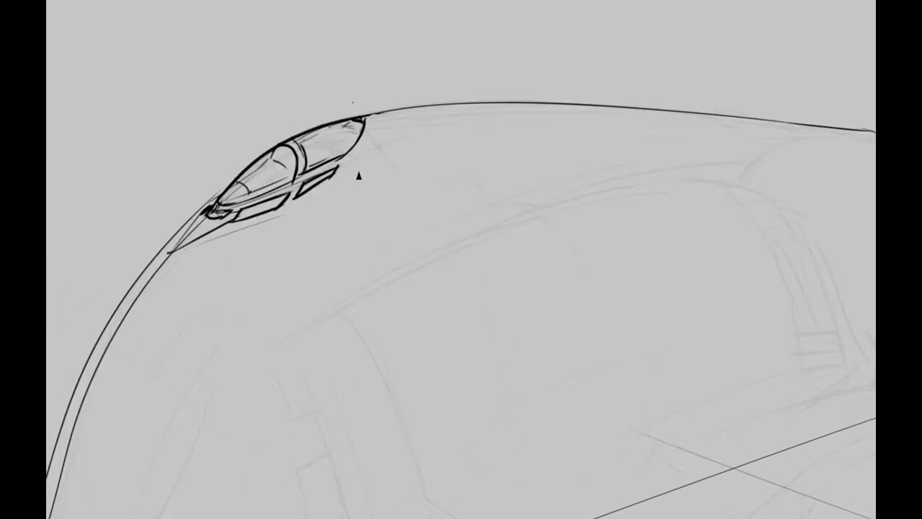
left_click_drag(166, 259, 382, 166)
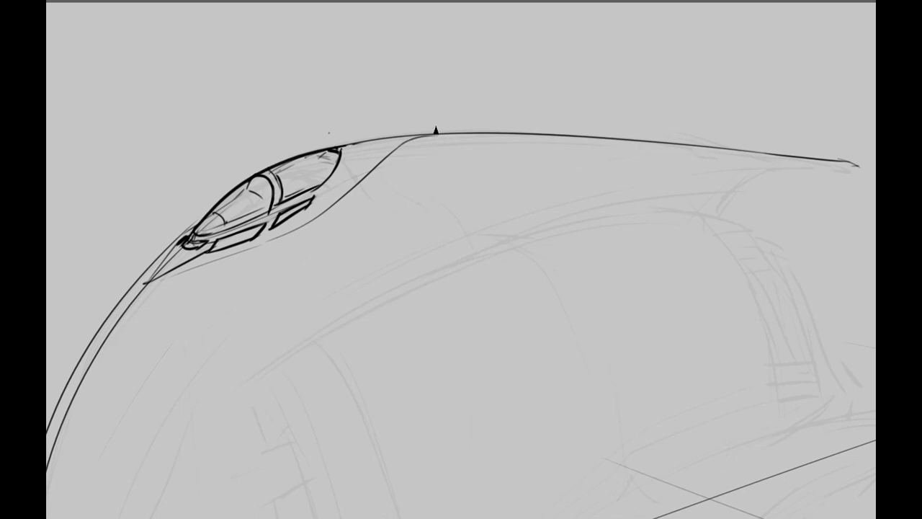
mouse_move(425, 108)
left_mouse_down()
mouse_move(477, 62)
mouse_move(314, 127)
left_mouse_up()
left_click_drag(383, 113, 294, 110)
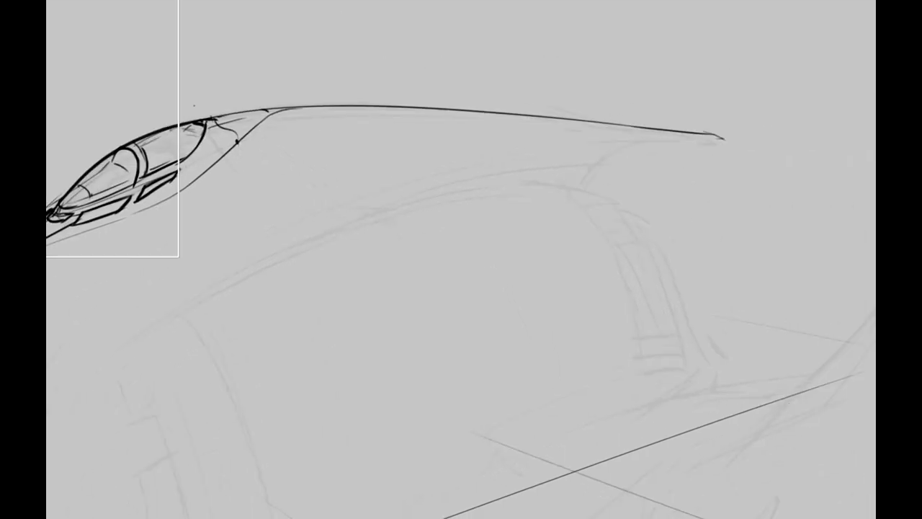
Draw a low raised fin on top of the hull's tail with a slanted front and a curved upper edge
left_click_drag(610, 123, 628, 101)
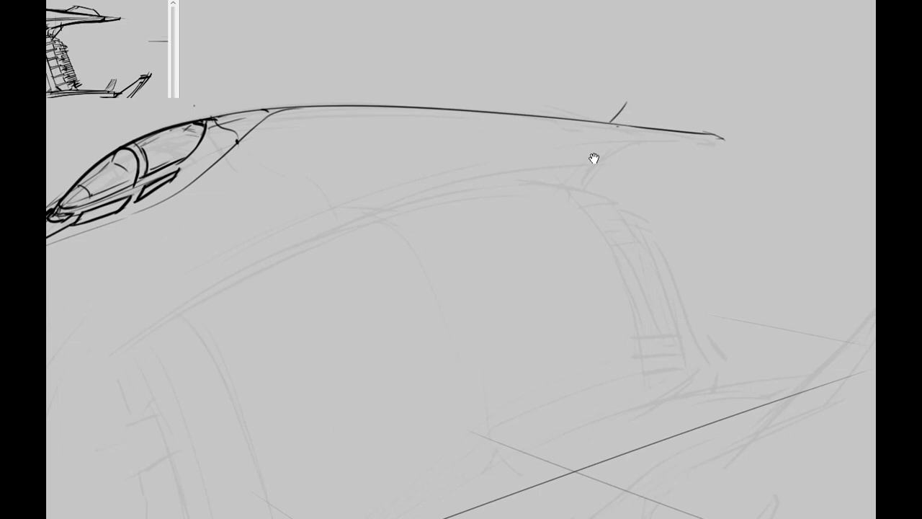
left_click_drag(594, 159, 606, 173)
left_click_drag(628, 117, 710, 130)
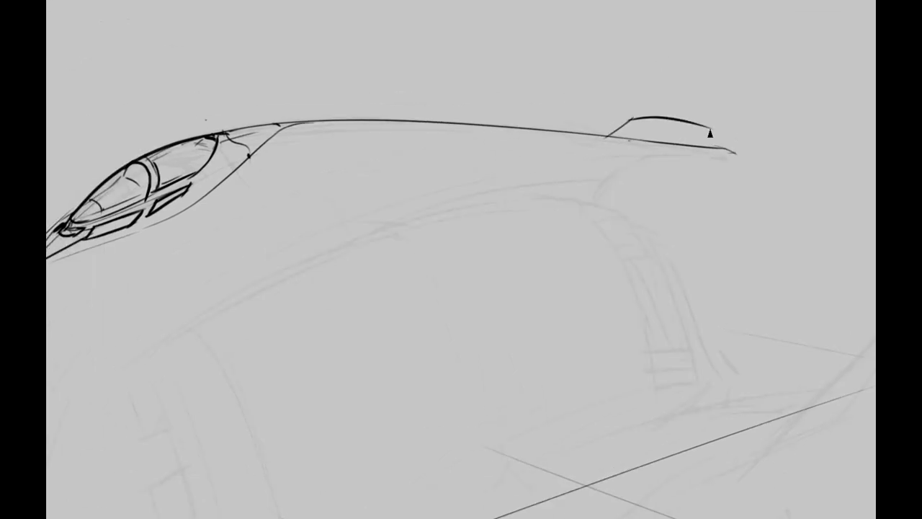
mouse_move(619, 140)
left_mouse_down()
mouse_move(580, 137)
mouse_move(468, 165)
mouse_move(576, 141)
mouse_move(387, 206)
mouse_move(457, 165)
mouse_move(334, 176)
mouse_move(356, 145)
left_mouse_up()
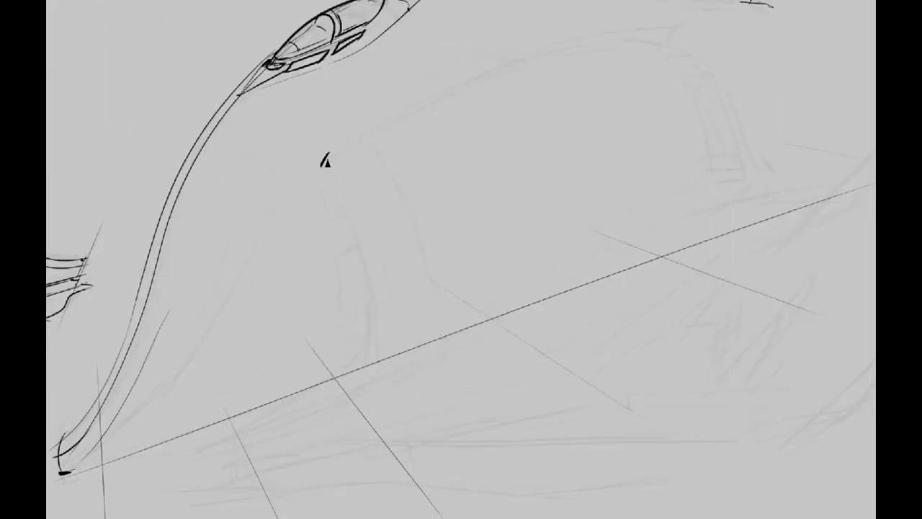
Draw the side opening's front edge as a curve that bends at its foot and sweeps forward toward the nose
mouse_move(335, 176)
left_mouse_down()
mouse_move(494, 397)
mouse_move(228, 294)
mouse_move(457, 212)
mouse_move(338, 285)
mouse_move(497, 233)
left_mouse_up()
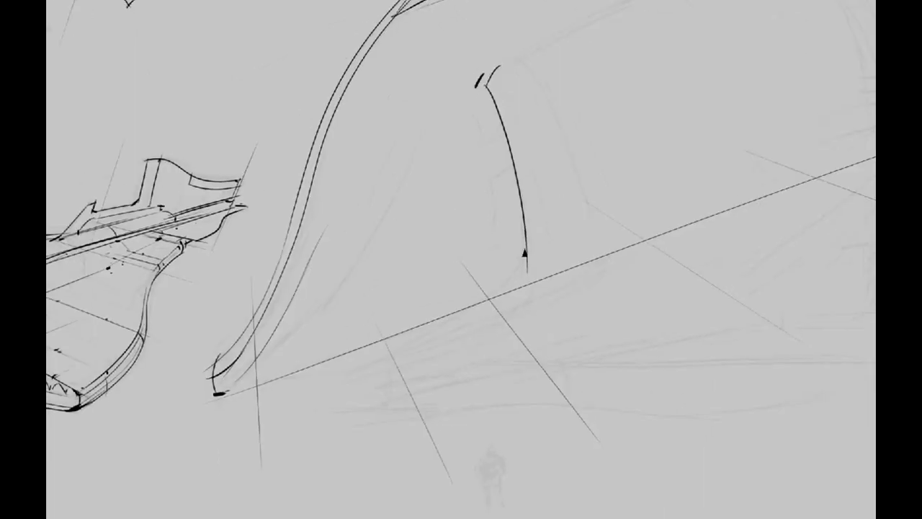
left_click_drag(523, 254, 463, 320)
left_click_drag(426, 295, 310, 350)
left_click_drag(510, 223, 310, 360)
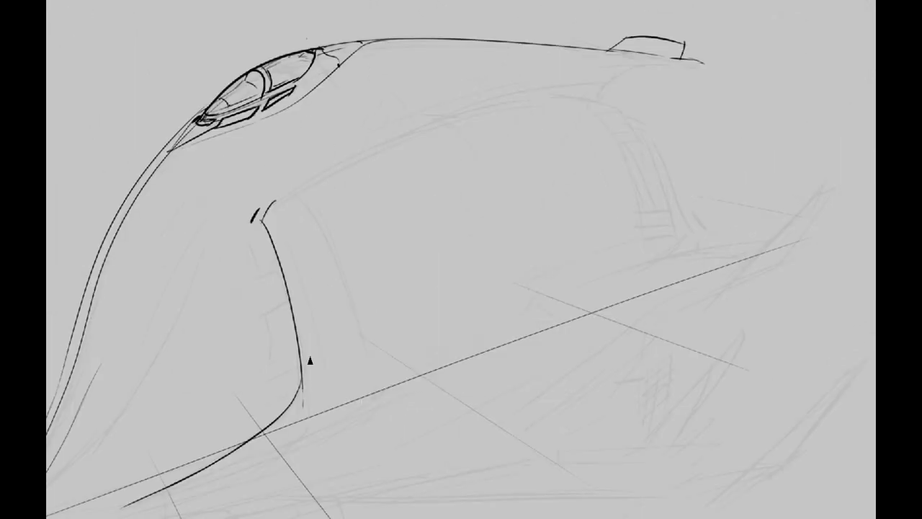
Draw the side opening's upper edge as a long arc to the rear and close it with a curved rear edge
scroll(359, 129, "down", 3)
scroll(551, 159, "up", 3)
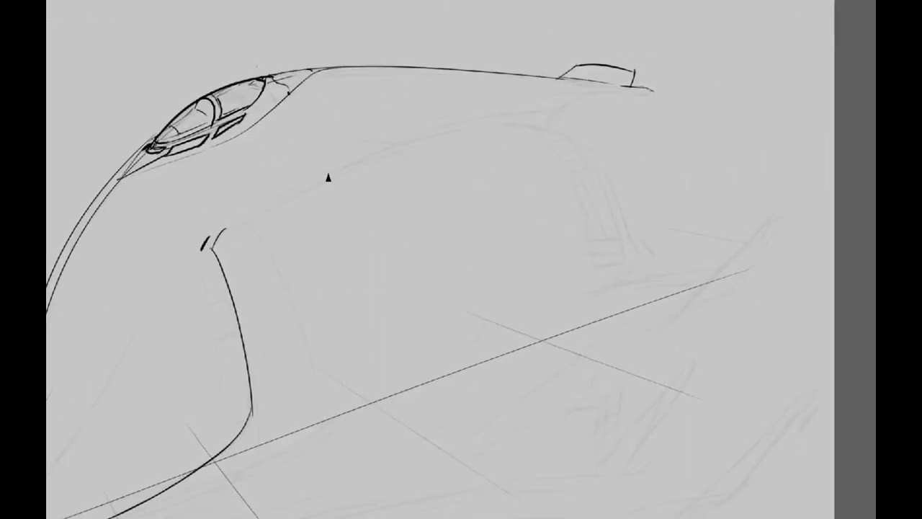
mouse_move(217, 240)
left_mouse_down()
mouse_move(564, 130)
mouse_move(422, 192)
mouse_move(507, 127)
left_mouse_up()
mouse_move(436, 137)
left_mouse_down()
mouse_move(564, 123)
mouse_move(545, 98)
mouse_move(555, 134)
mouse_move(491, 170)
mouse_move(526, 420)
left_mouse_up()
left_click_drag(335, 238, 513, 245)
mouse_move(404, 238)
left_mouse_down()
mouse_move(514, 247)
mouse_move(572, 236)
mouse_move(462, 284)
left_mouse_up()
mouse_move(150, 431)
left_mouse_down()
mouse_move(261, 354)
mouse_move(577, 336)
mouse_move(405, 70)
mouse_move(461, 140)
left_mouse_up()
Outline the underside of the tail and double the arc above the side opening with a parallel line
left_click_drag(689, 82, 638, 82)
left_click_drag(245, 213, 645, 99)
key("ctrl+z")
left_click_drag(237, 231, 579, 97)
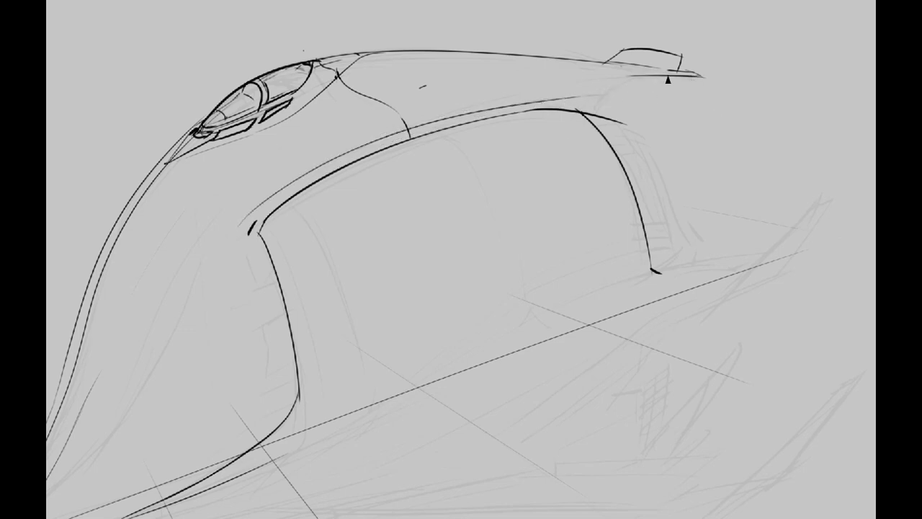
Draw the inner hull edge as an S-curve from the side opening's upper front corner down toward the nose
left_click_drag(290, 228, 484, 181)
left_click_drag(316, 344, 287, 195)
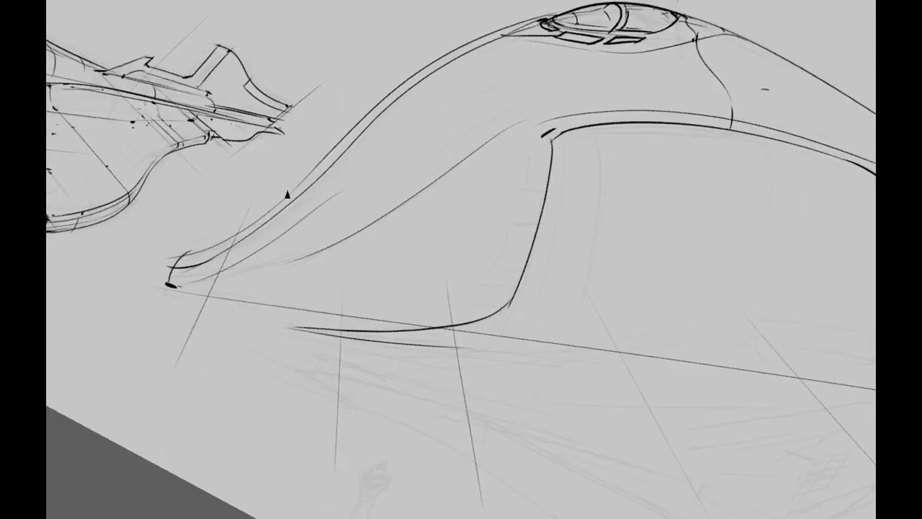
mouse_move(632, 101)
left_mouse_down()
mouse_move(519, 96)
mouse_move(381, 135)
left_mouse_up()
mouse_move(476, 103)
left_mouse_down()
mouse_move(483, 115)
mouse_move(471, 39)
left_mouse_up()
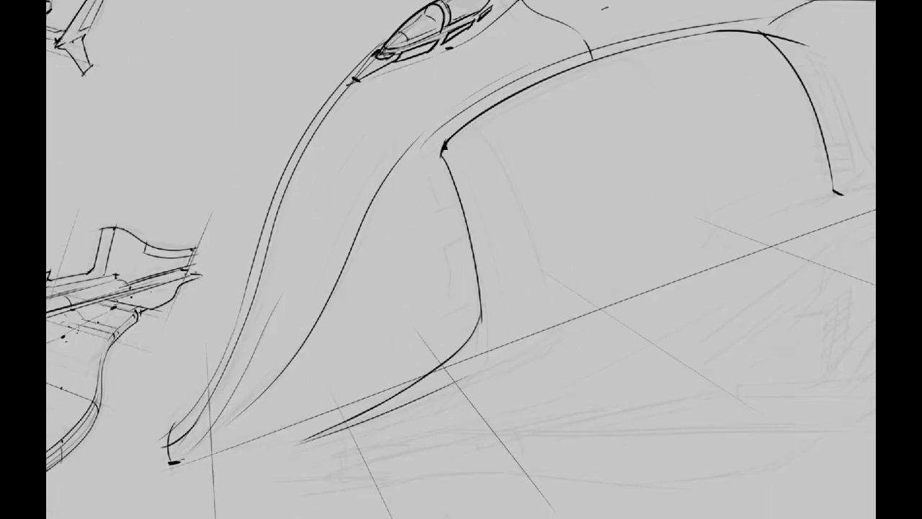
Draw a curved band line behind the opening's front edge and the lower hull's long edges from the nose to the rear
mouse_move(396, 183)
left_mouse_down()
mouse_move(364, 200)
mouse_move(434, 82)
mouse_move(391, 127)
mouse_move(462, 305)
left_mouse_up()
mouse_move(367, 323)
left_mouse_down()
mouse_move(527, 274)
mouse_move(455, 288)
mouse_move(406, 282)
mouse_move(235, 338)
mouse_move(240, 398)
mouse_move(436, 287)
left_mouse_up()
left_click_drag(186, 387, 652, 186)
left_click_drag(397, 317, 471, 295)
left_click_drag(140, 417, 472, 330)
mouse_move(402, 347)
left_mouse_down()
mouse_move(624, 282)
mouse_move(639, 306)
left_mouse_up()
key("ctrl+z")
Draw the long edge of an upswept winglet at the lower hull's rear, with a curved tip
left_click_drag(500, 293, 663, 243)
key("5")
mouse_move(628, 202)
left_mouse_down()
mouse_move(660, 200)
mouse_move(657, 186)
left_mouse_up()
key("ctrl+z")
mouse_move(605, 265)
left_mouse_down()
mouse_move(656, 189)
mouse_move(690, 387)
mouse_move(653, 348)
left_mouse_up()
key("ctrl+z")
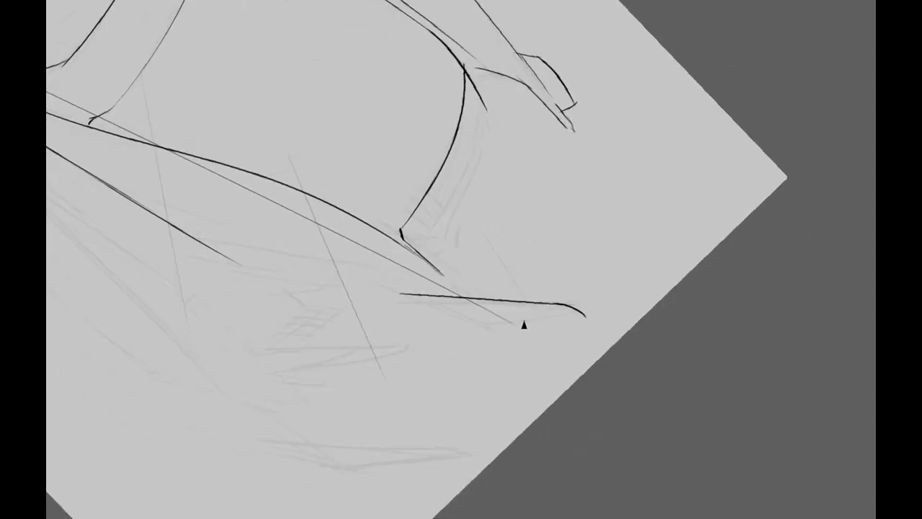
Close the winglet's pointed outline and join it to the rear ends of the lower hull edges
left_click_drag(498, 328, 587, 314)
key("5")
mouse_move(443, 328)
left_mouse_down()
mouse_move(642, 241)
mouse_move(583, 258)
left_mouse_up()
key("ctrl+z")
key("ctrl+z")
left_click_drag(613, 203, 678, 195)
mouse_move(361, 370)
left_mouse_down()
mouse_move(644, 234)
mouse_move(617, 278)
left_mouse_up()
key("5")
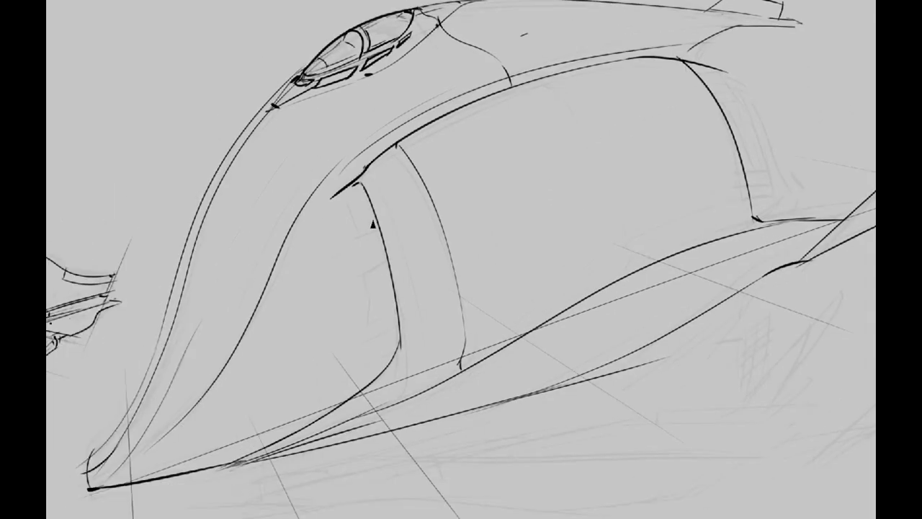
Draw a row of pointed teeth along the front edge of the side opening
left_click_drag(362, 232, 336, 242)
left_click_drag(389, 269, 424, 280)
scroll(368, 132, "up", 2)
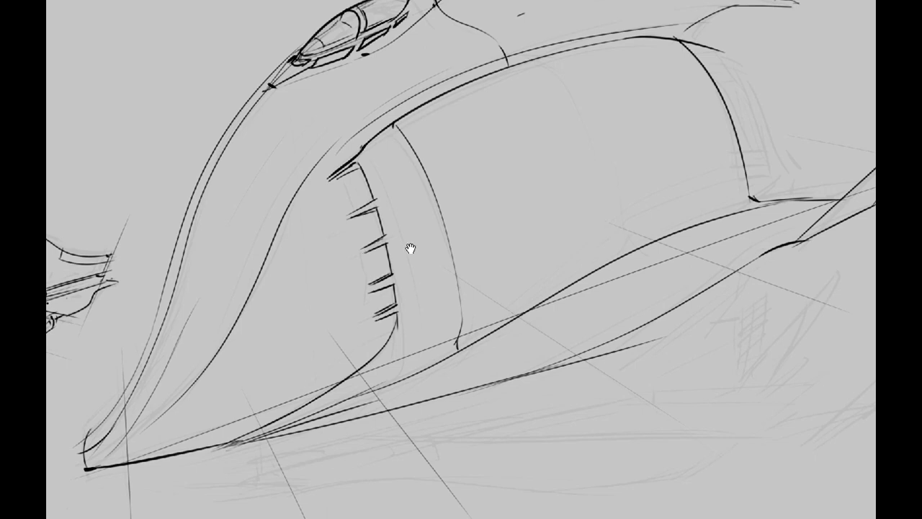
scroll(411, 249, "up", 2)
scroll(375, 240, "up", 1)
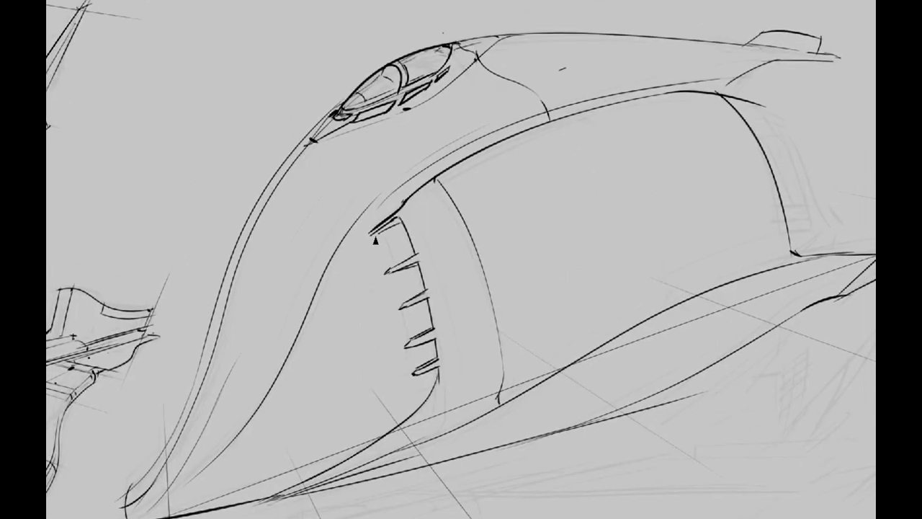
Connect the teeth with short inner edges to give the opening's rim thickness
scroll(415, 256, "down", 3)
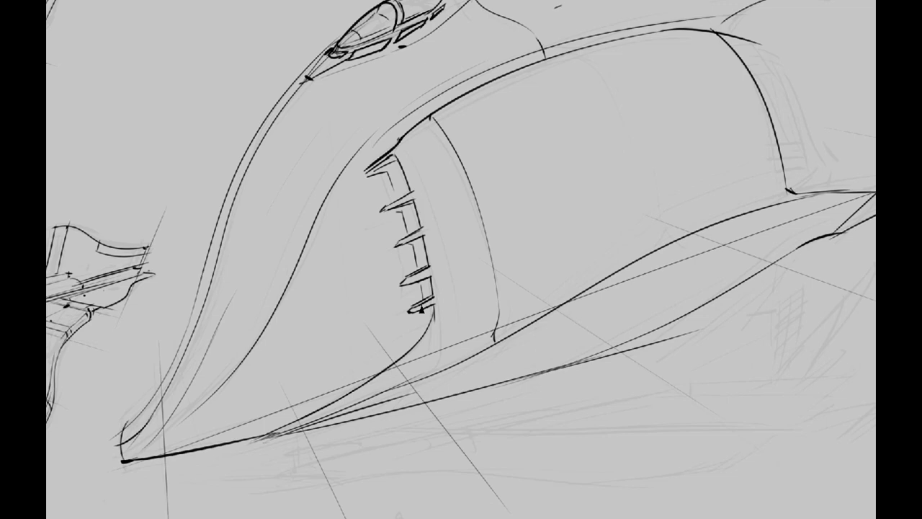
scroll(420, 309, "down", 4)
scroll(385, 199, "up", 6)
scroll(374, 198, "up", 2)
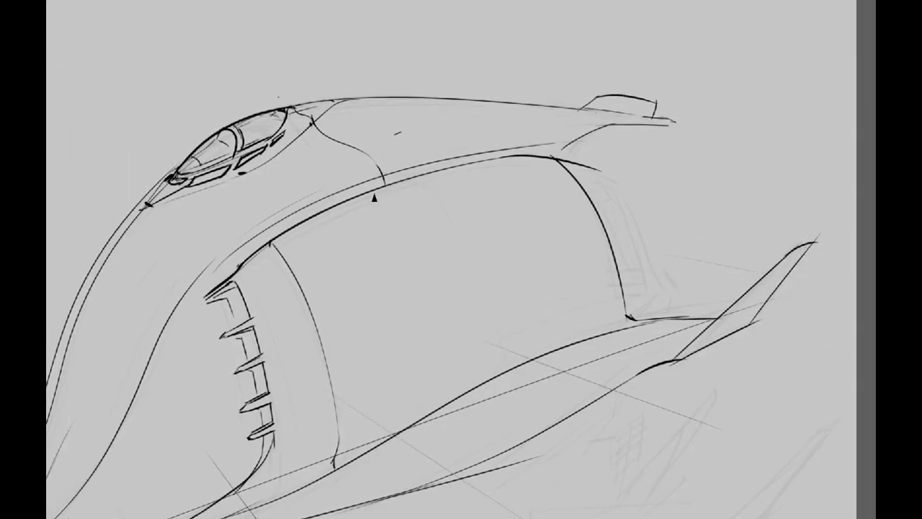
Thicken the front hull edge above the nose tip and add a light contour line along the hull side below the canopy
scroll(446, 144, "down", 10)
scroll(596, 155, "up", 5)
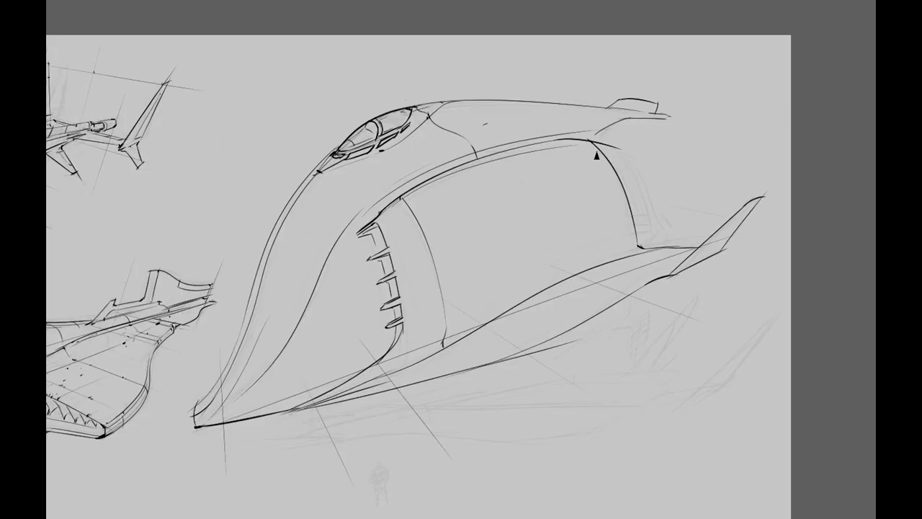
left_click_drag(597, 155, 603, 188)
left_click_drag(341, 153, 286, 293)
left_click_drag(296, 432, 334, 380)
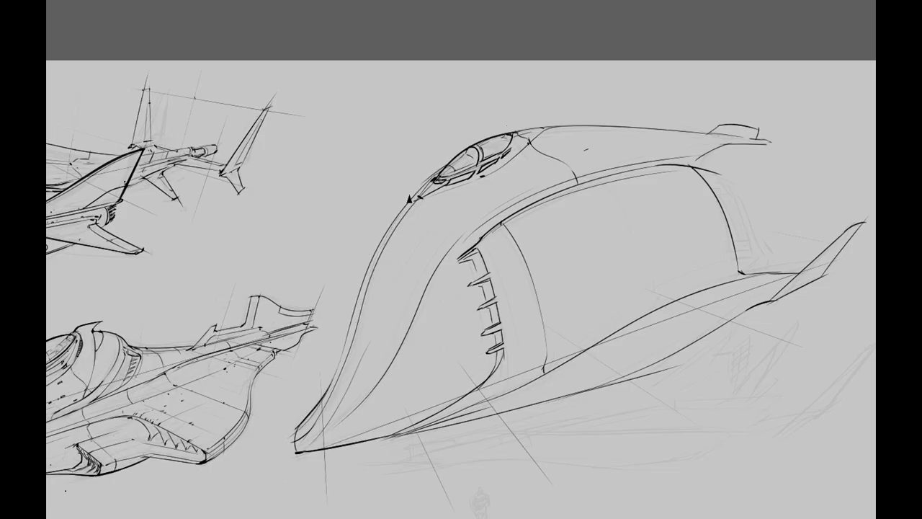
left_click_drag(461, 289, 455, 278)
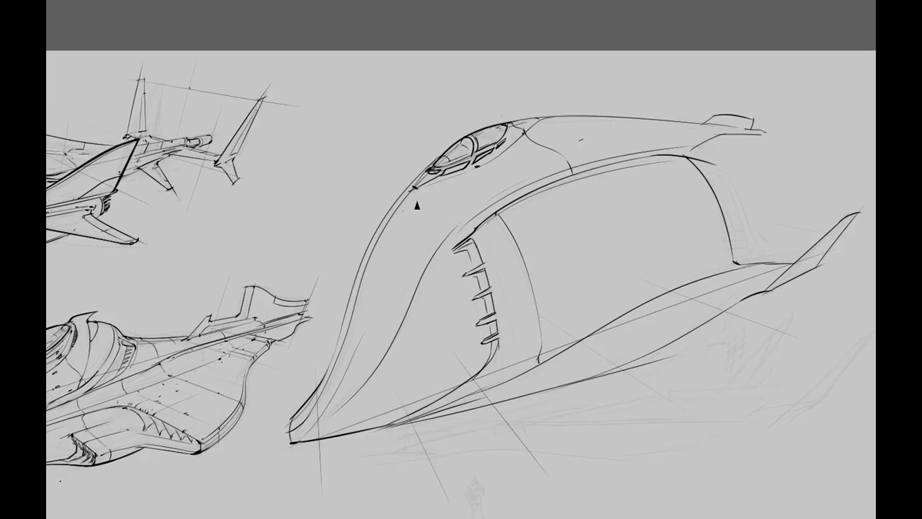
scroll(422, 200, "down", 1)
scroll(418, 226, "up", 3)
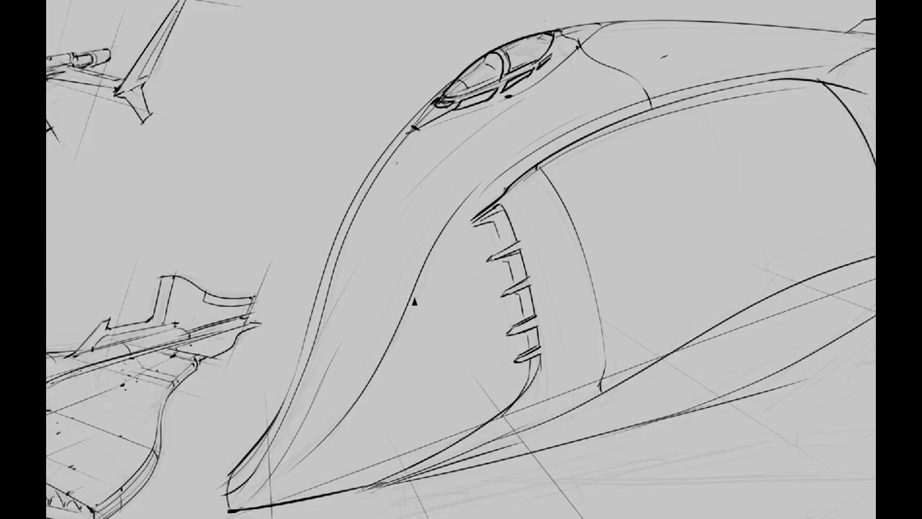
mouse_move(465, 254)
left_mouse_down()
mouse_move(430, 266)
mouse_move(472, 254)
mouse_move(433, 265)
mouse_move(443, 247)
mouse_move(473, 253)
mouse_move(449, 243)
mouse_move(468, 246)
mouse_move(432, 248)
mouse_move(470, 253)
left_mouse_up()
key("ctrl+z")
key("ctrl+z")
key("ctrl+z")
scroll(404, 281, "down", 1)
mouse_move(392, 293)
left_mouse_down()
mouse_move(412, 270)
mouse_move(439, 274)
left_mouse_up()
left_click_drag(399, 303, 446, 284)
key("ctrl+z")
key("ctrl+z")
Draw two narrow slats with rounded ends projecting from the inner hull edge into the space before the teeth
left_click_drag(395, 306, 504, 257)
scroll(449, 289, "up", 2)
scroll(468, 257, "left", 1)
scroll(504, 257, "down", 2)
left_click_drag(438, 300, 493, 284)
scroll(462, 282, "down", 2)
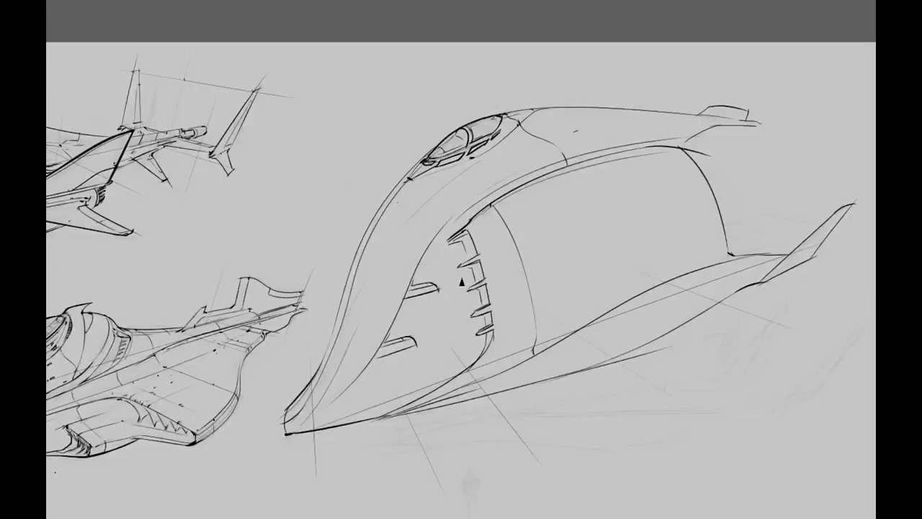
scroll(471, 246, "down", 1)
scroll(481, 261, "up", 1)
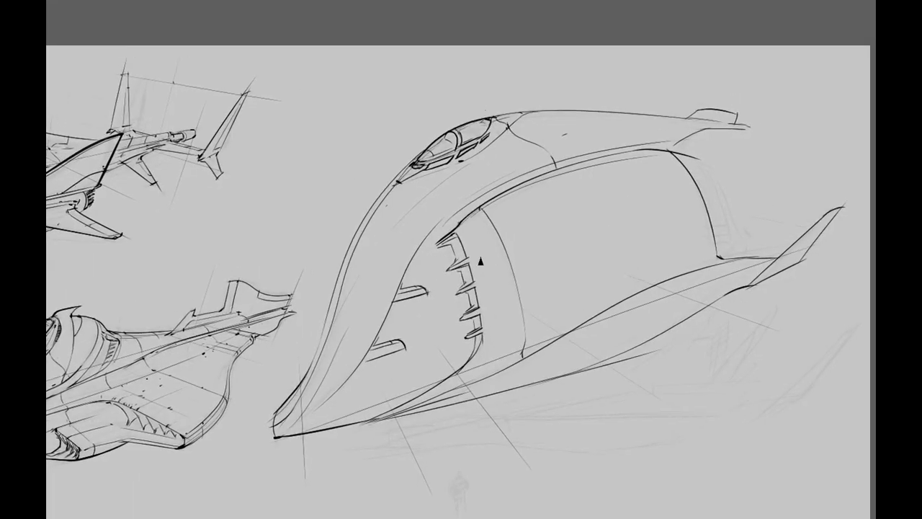
Add a light contour line across the large side body and a long line between the lower hull's edges
left_click_drag(531, 218, 493, 206)
mouse_move(557, 170)
left_mouse_down()
mouse_move(488, 189)
mouse_move(531, 151)
left_mouse_up()
mouse_move(295, 358)
left_mouse_down()
mouse_move(611, 239)
mouse_move(476, 306)
left_mouse_up()
left_click_drag(380, 320, 618, 242)
left_click_drag(342, 340, 618, 244)
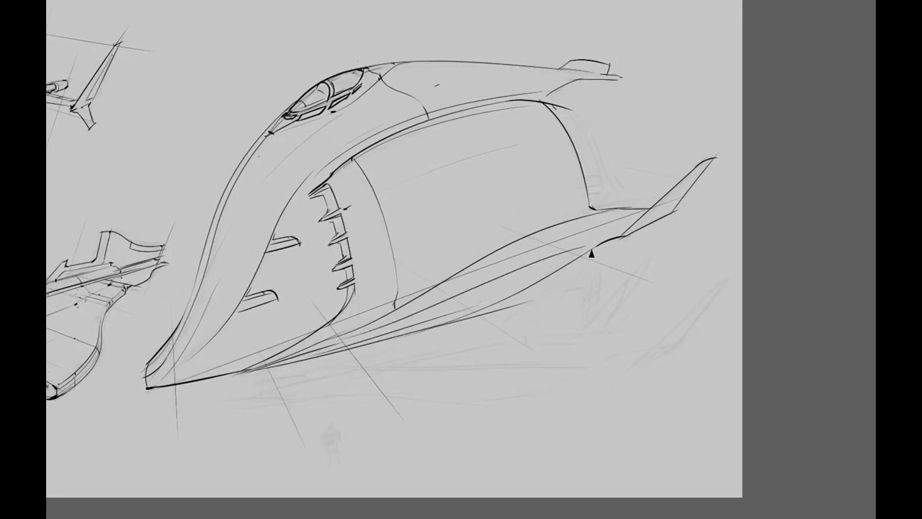
Layer the lower hull with several long lines fanning back from the nose
left_click_drag(278, 354, 425, 318)
mouse_move(297, 345)
left_mouse_down()
mouse_move(526, 301)
mouse_move(322, 345)
left_mouse_up()
key("ctrl+z")
mouse_move(526, 303)
left_mouse_down()
mouse_move(300, 350)
mouse_move(523, 308)
left_mouse_up()
mouse_move(523, 302)
left_mouse_down()
mouse_move(304, 377)
mouse_move(372, 341)
left_mouse_up()
Draw the near wing's long upper and lower edges running from beneath the layered hull lines to the rear
left_click_drag(291, 370, 536, 336)
mouse_move(395, 356)
left_mouse_down()
mouse_move(691, 353)
mouse_move(670, 347)
mouse_move(657, 356)
left_mouse_up()
key("ctrl+z")
mouse_move(560, 334)
left_mouse_down()
mouse_move(696, 350)
mouse_move(624, 362)
mouse_move(689, 421)
mouse_move(648, 447)
left_mouse_up()
left_click_drag(349, 376, 488, 335)
key("ctrl+z")
left_click_drag(347, 375, 488, 334)
key("ctrl+0")
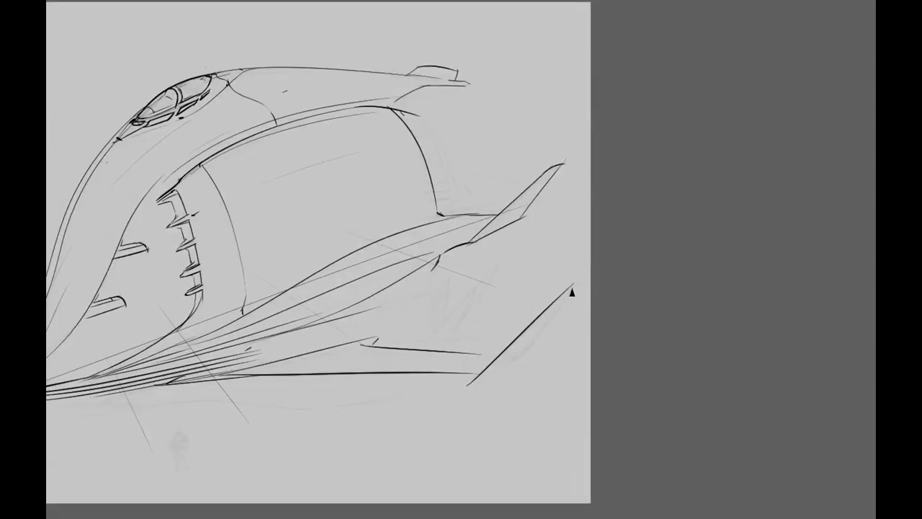
Draw a second upswept pointed winglet at the end of the near wing
left_click_drag(581, 277, 524, 358)
left_click(541, 297)
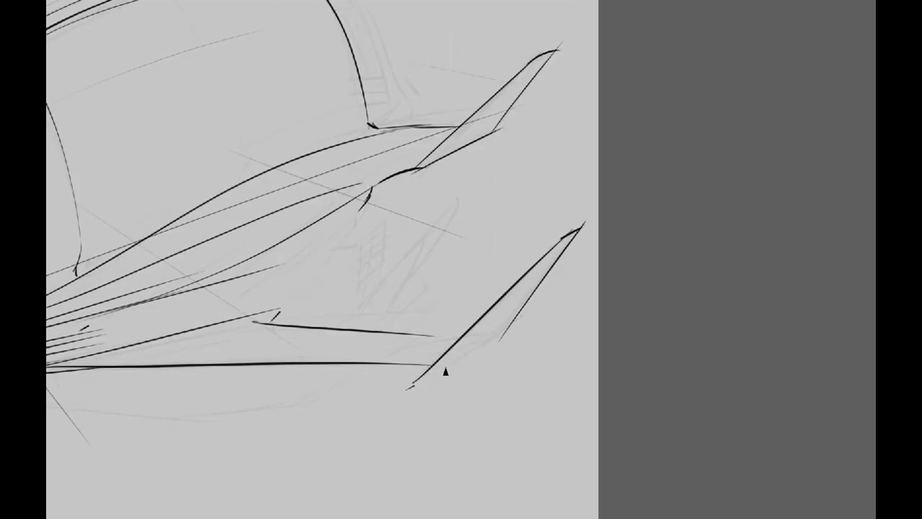
key("ctrl+minus")
key("ctrl+minus")
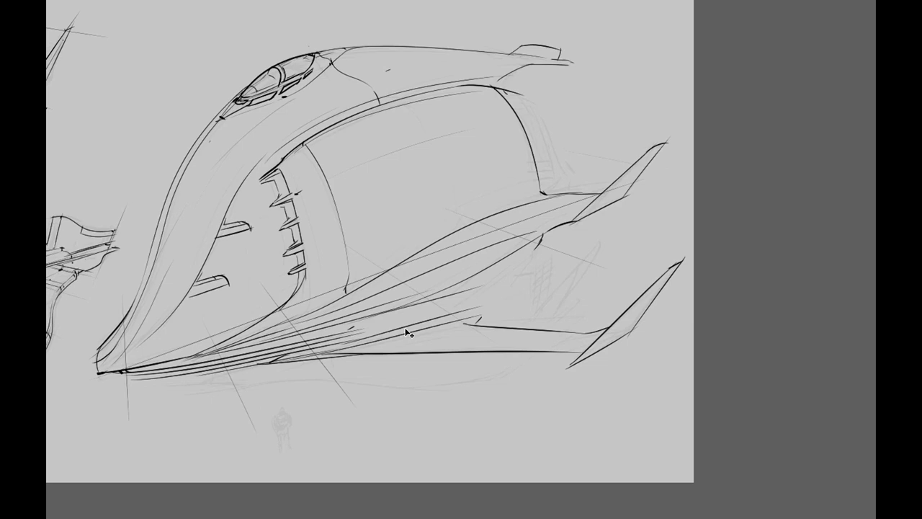
Add short slanted strokes at the rear ends of the layered panels and start a diagonal fin behind them
left_click_drag(493, 321, 499, 309)
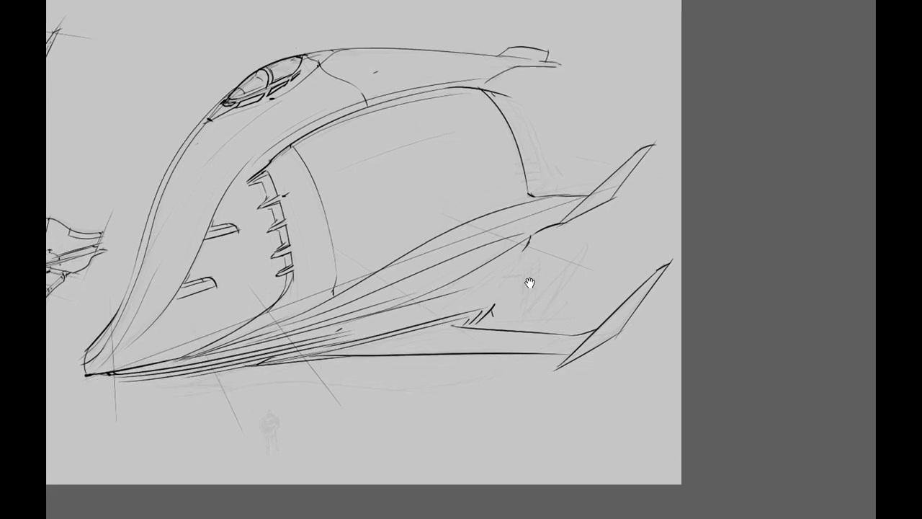
left_click_drag(529, 283, 489, 310)
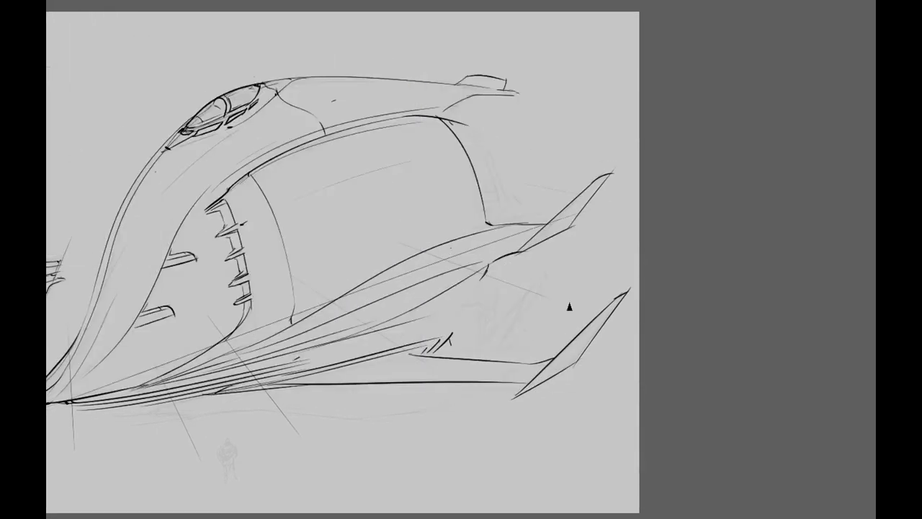
mouse_move(578, 267)
left_mouse_down()
mouse_move(552, 387)
mouse_move(439, 346)
mouse_move(519, 325)
mouse_move(555, 261)
left_mouse_up()
key("Escape")
key("ctrl+plus")
left_click_drag(591, 324, 443, 319)
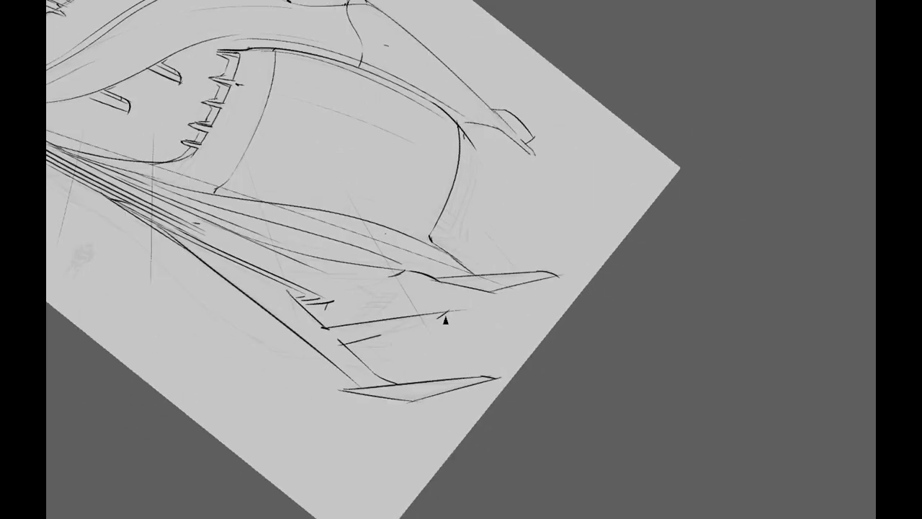
Draw slanted pointed fins and stepped panel ends between the two winglets
key("Escape")
left_click_drag(487, 297, 560, 269)
mouse_move(477, 313)
left_mouse_down()
mouse_move(482, 286)
mouse_move(530, 252)
left_mouse_up()
mouse_move(530, 252)
left_mouse_down()
mouse_move(618, 274)
mouse_move(533, 251)
left_mouse_up()
key("Escape")
mouse_move(473, 336)
left_mouse_down()
mouse_move(518, 283)
mouse_move(506, 290)
mouse_move(540, 278)
left_mouse_up()
mouse_move(490, 293)
left_mouse_down()
mouse_move(596, 262)
mouse_move(621, 272)
left_mouse_up()
key("ctrl+z")
left_click_drag(639, 211, 647, 183)
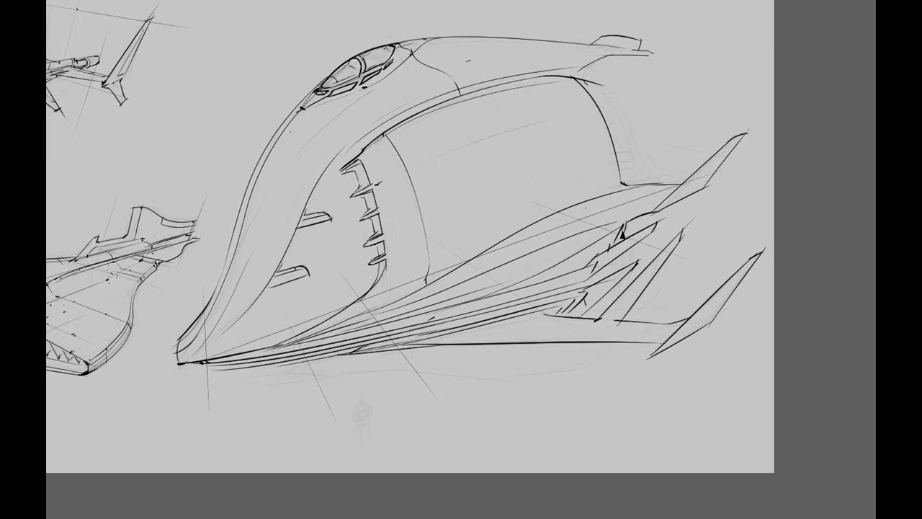
Draw the belly as a long shallow curve below the near wing, rising to a short slanted rear edge
left_click_drag(448, 284, 544, 264)
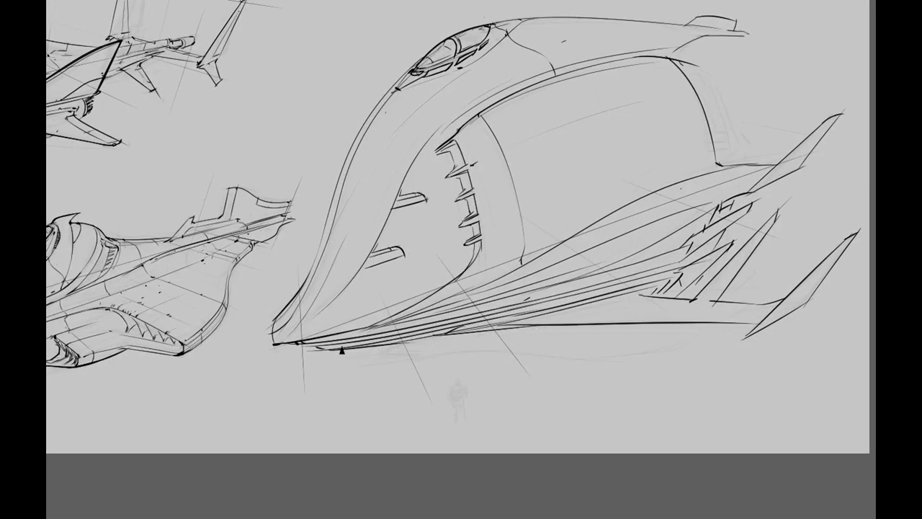
mouse_move(517, 353)
left_mouse_down()
mouse_move(542, 329)
mouse_move(721, 309)
left_mouse_up()
key("ctrl+z")
left_click_drag(403, 352, 681, 338)
left_click_drag(705, 306, 734, 294)
key("ctrl+z")
mouse_move(493, 344)
left_mouse_down()
mouse_move(728, 321)
mouse_move(678, 377)
left_mouse_up()
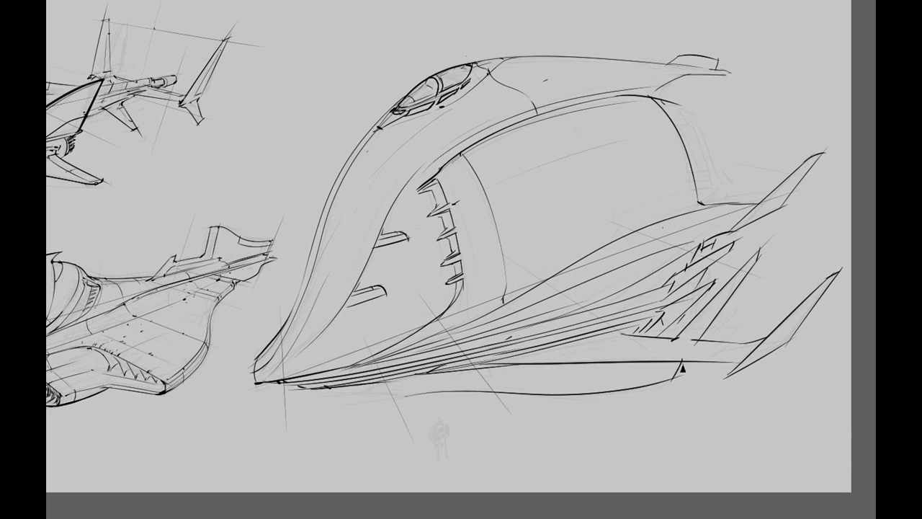
Extend the belly curve forward toward the nose and double its slanted rear edge
left_click_drag(421, 393, 525, 369)
left_click_drag(421, 369, 534, 369)
key("ctrl+z")
mouse_move(407, 369)
left_mouse_down()
mouse_move(490, 376)
mouse_move(480, 378)
mouse_move(506, 152)
left_mouse_up()
key("ctrl+z")
scroll(480, 378, "down", 2)
left_click_drag(369, 241, 461, 191)
mouse_move(461, 191)
left_mouse_down()
mouse_move(515, 180)
mouse_move(441, 376)
mouse_move(504, 328)
left_mouse_up()
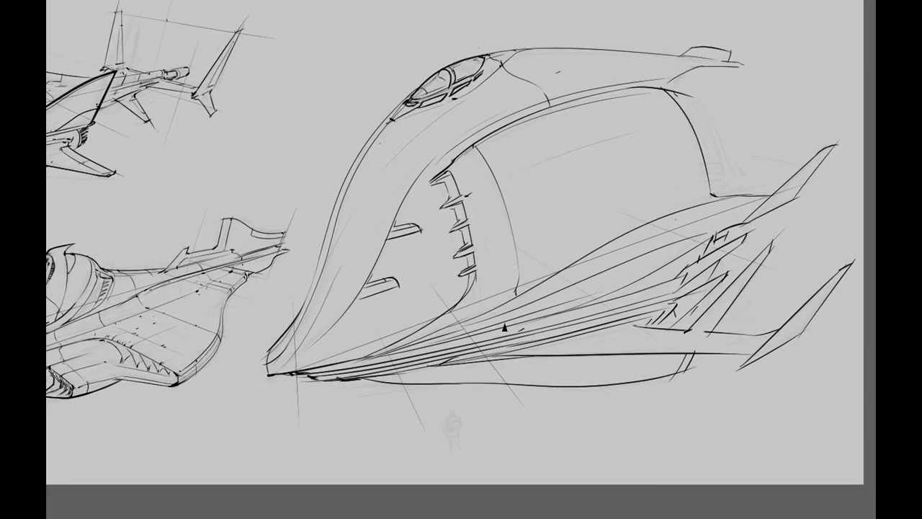
mouse_move(430, 385)
left_mouse_down()
mouse_move(359, 387)
mouse_move(564, 350)
mouse_move(669, 296)
left_mouse_up()
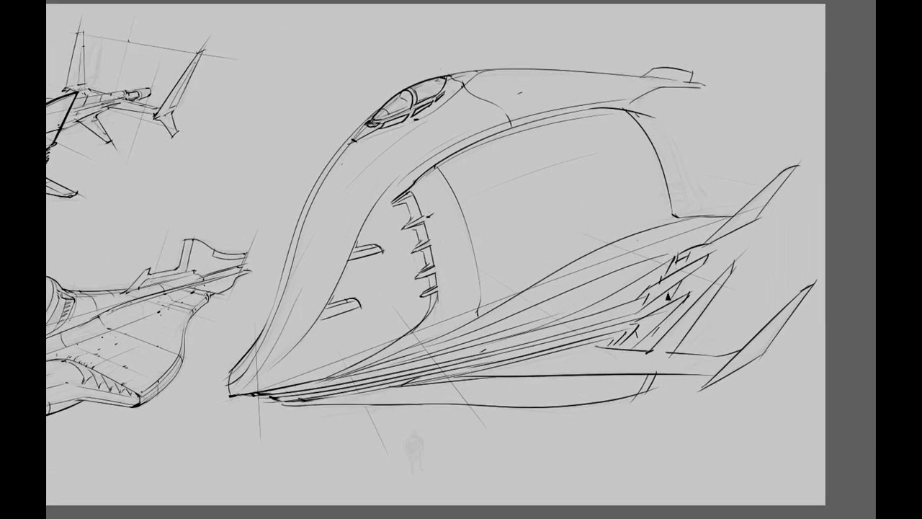
Shade a narrow strip between the rear panel ends with short hatching
scroll(682, 285, "up", 3)
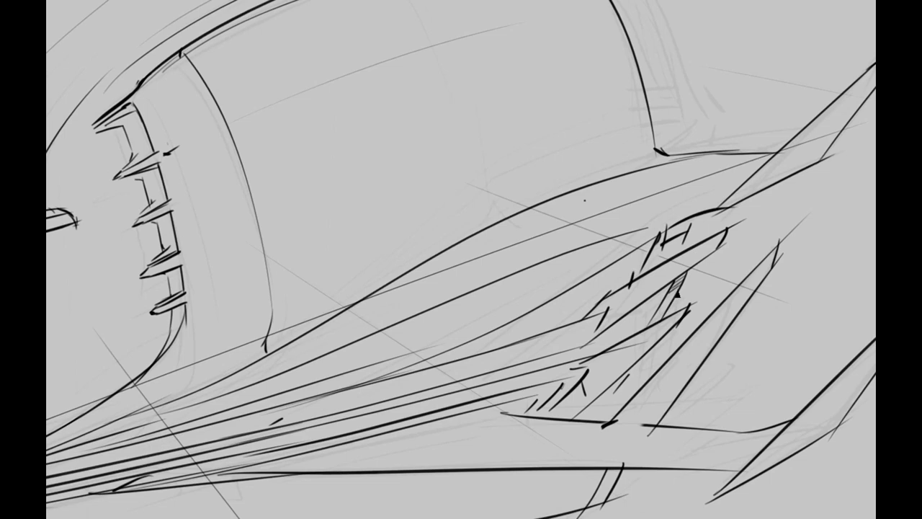
left_click_drag(667, 317, 760, 172)
left_click_drag(183, 299, 433, 315)
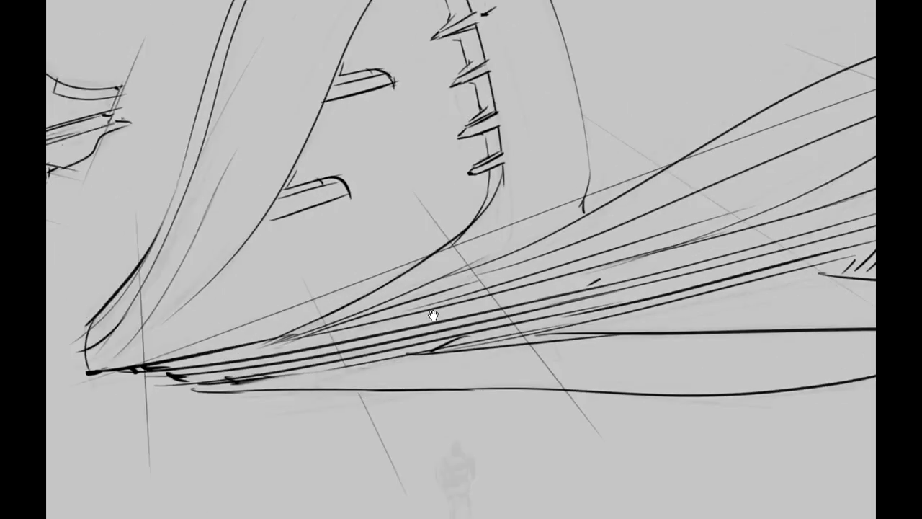
Draw a series of short exhaust slats with squared ends down the rear edge of the large side body
left_click_drag(200, 368, 344, 345)
scroll(442, 358, "down", 2)
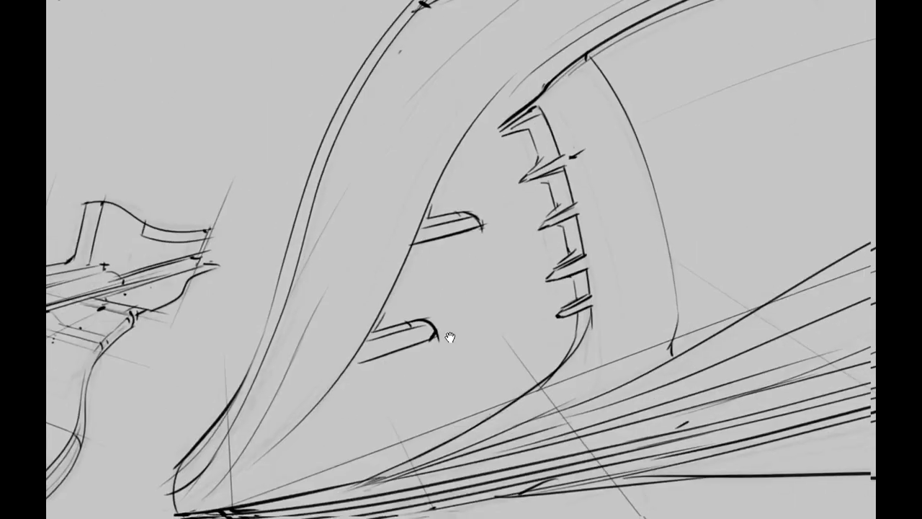
scroll(445, 334, "up", 2)
mouse_move(476, 326)
left_mouse_down()
mouse_move(509, 309)
mouse_move(506, 315)
mouse_move(551, 320)
mouse_move(560, 333)
left_mouse_up()
scroll(562, 296, "right", 3)
scroll(615, 345, "right", 3)
left_click_drag(617, 334, 605, 341)
mouse_move(605, 342)
left_mouse_down()
mouse_move(532, 278)
mouse_move(651, 137)
mouse_move(332, 456)
left_mouse_up()
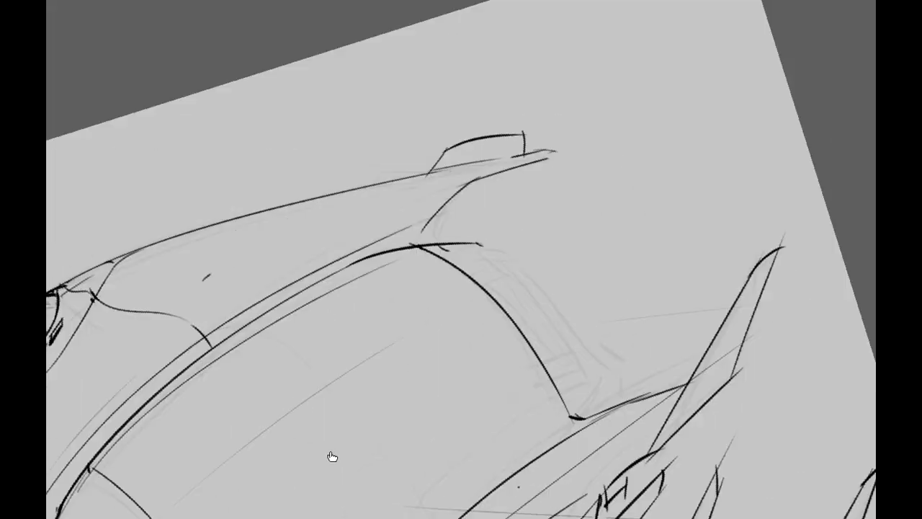
left_click_drag(452, 259, 482, 208)
mouse_move(455, 240)
left_mouse_down()
mouse_move(496, 239)
mouse_move(475, 262)
mouse_move(493, 285)
mouse_move(632, 231)
mouse_move(567, 251)
left_mouse_up()
mouse_move(567, 250)
left_mouse_down()
mouse_move(591, 258)
mouse_move(587, 228)
left_mouse_up()
left_click_drag(574, 261, 601, 260)
key("ctrl+z")
key("ctrl+z")
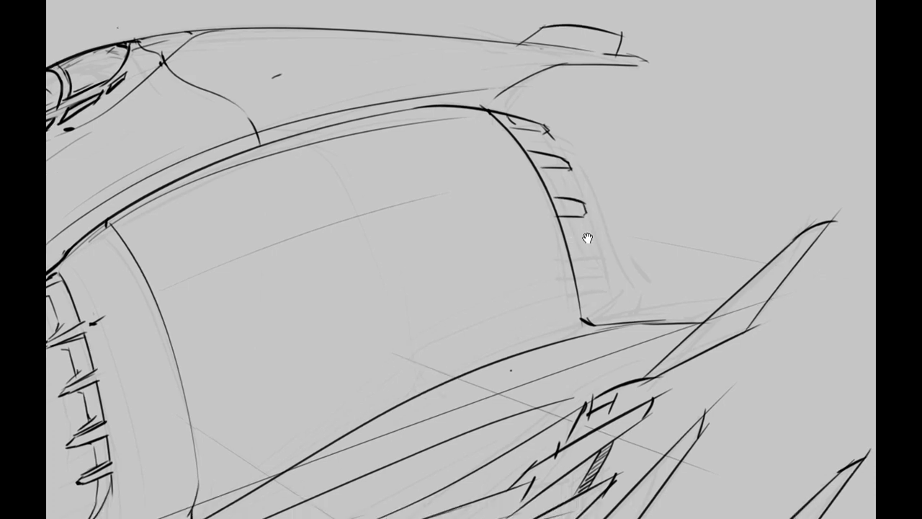